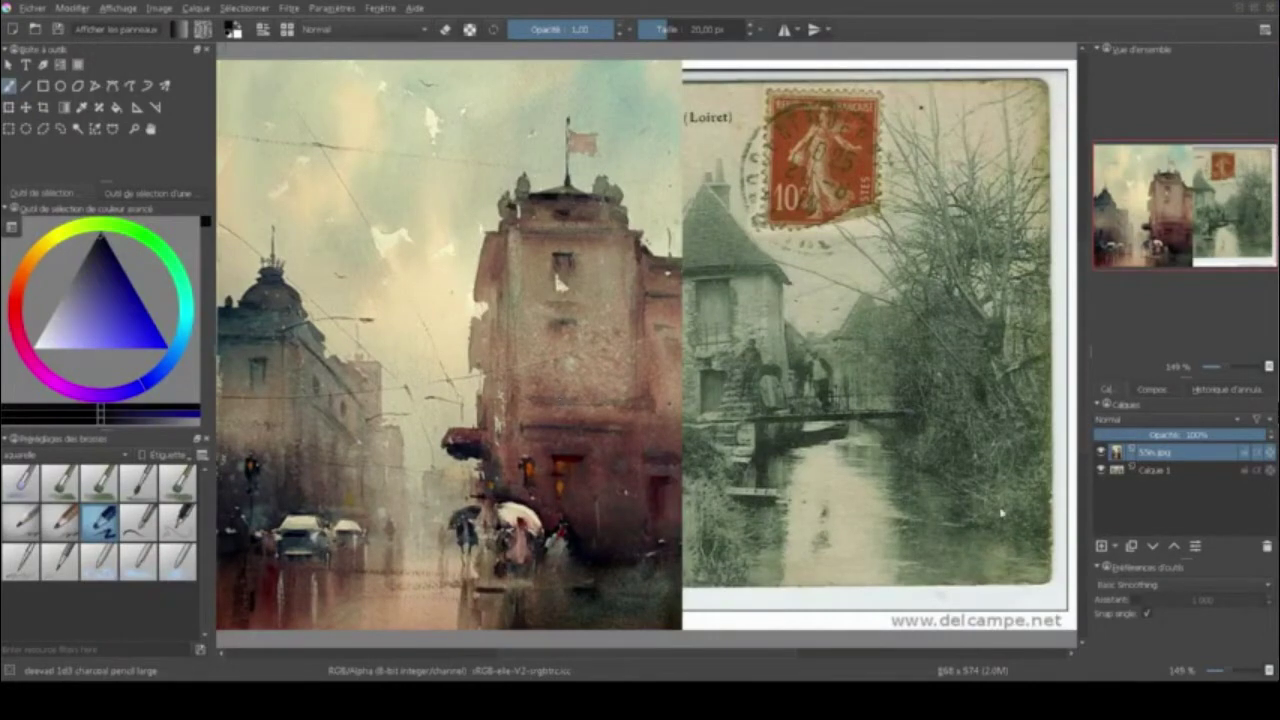
# - Add a new layer, sample a light beige from the sky, pick the watercolour brush and hide tfin.jpg
pyautogui.click(1101, 546)
pyautogui.click(84, 108)
pyautogui.click(431, 278)
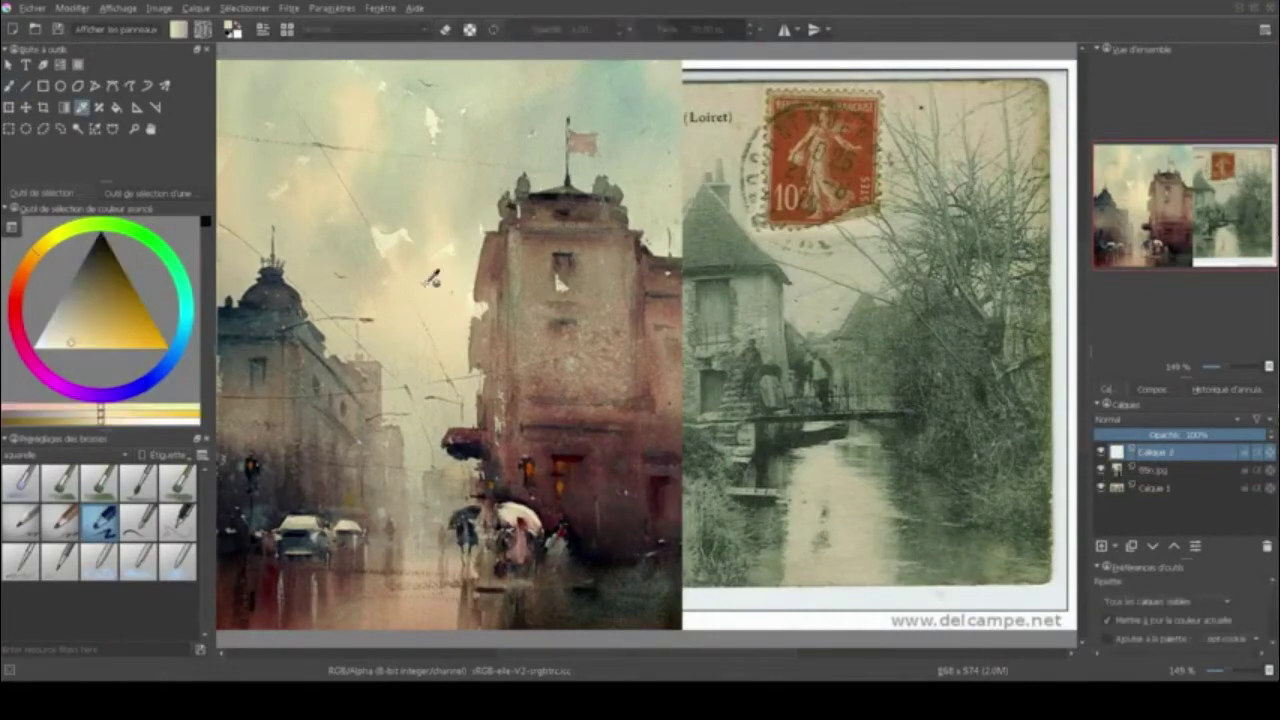
pyautogui.click(178, 482)
pyautogui.click(1101, 469)
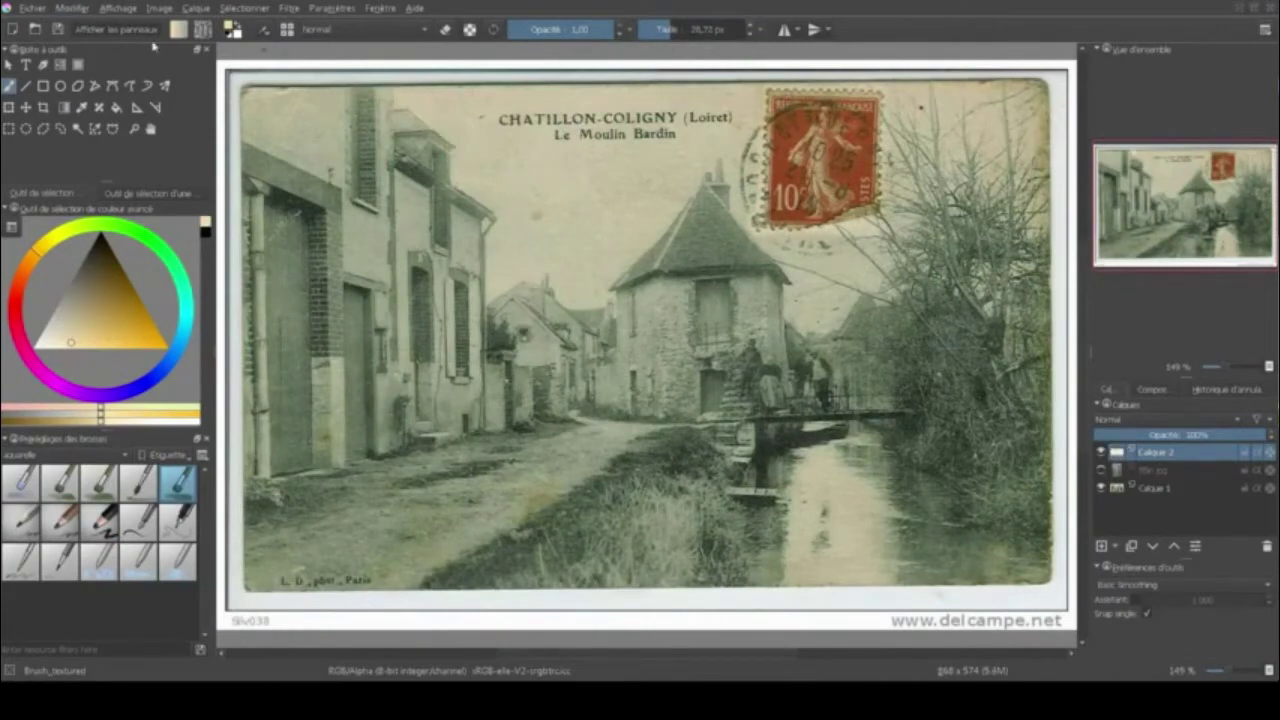
# - Wash beige over the sky, red stamp and upper-right trees, then lay reddish-brown over the river
pyautogui.moveTo(490, 125)
pyautogui.mouseDown()
pyautogui.moveTo(500, 300)
pyautogui.moveTo(610, 290)
pyautogui.moveTo(600, 200)
pyautogui.mouseUp()
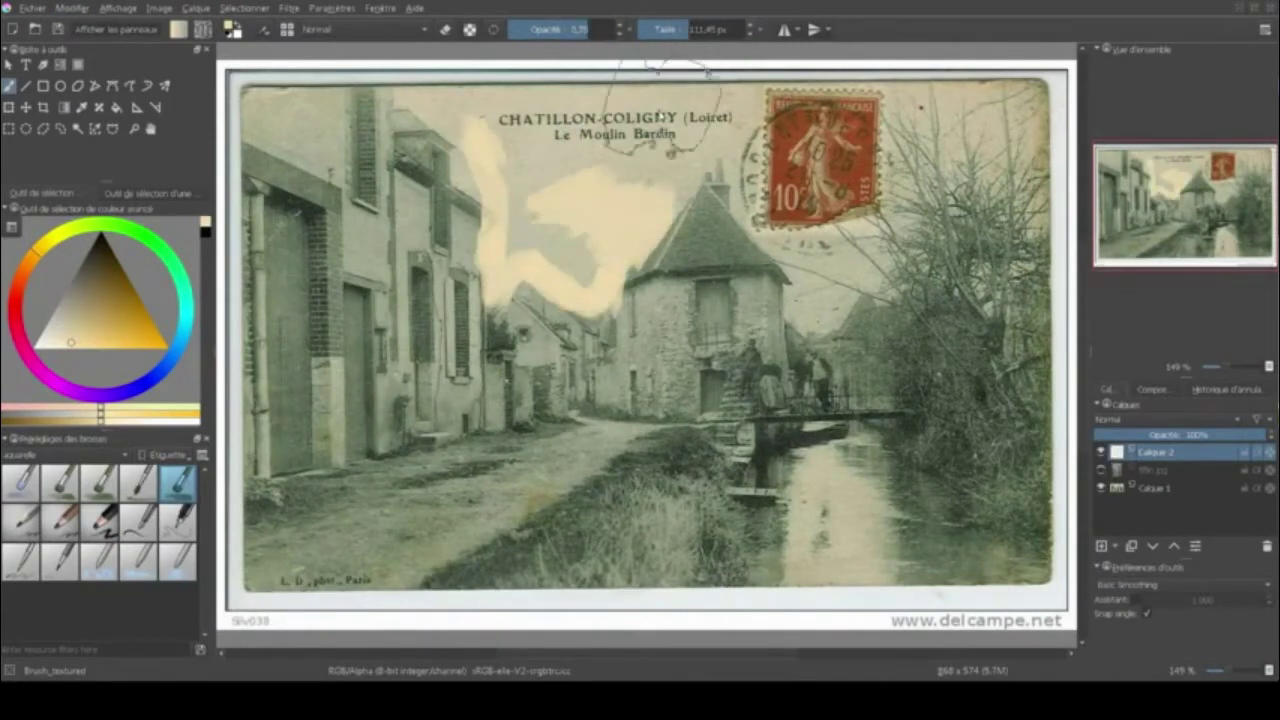
pyautogui.moveTo(657, 110)
pyautogui.mouseDown()
pyautogui.moveTo(520, 160)
pyautogui.moveTo(580, 260)
pyautogui.moveTo(700, 110)
pyautogui.moveTo(658, 183)
pyautogui.moveTo(840, 280)
pyautogui.moveTo(1000, 200)
pyautogui.moveTo(829, 143)
pyautogui.moveTo(818, 245)
pyautogui.mouseUp()
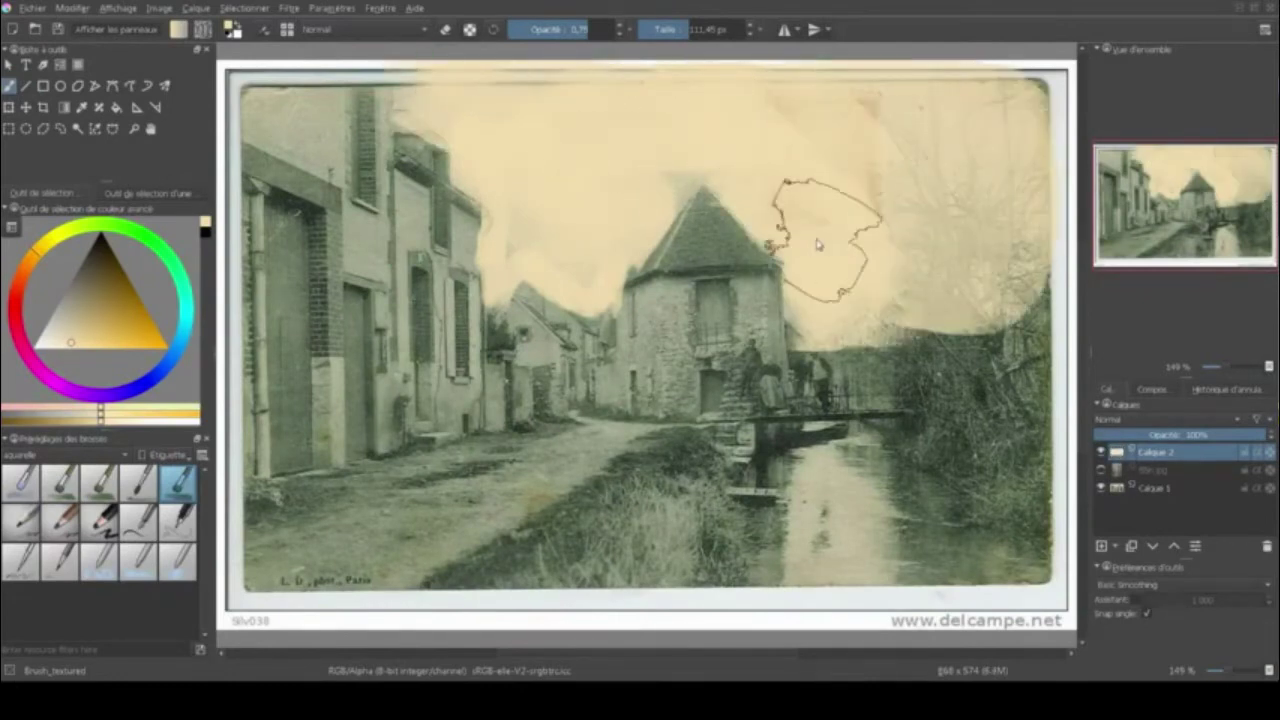
pyautogui.press('p')
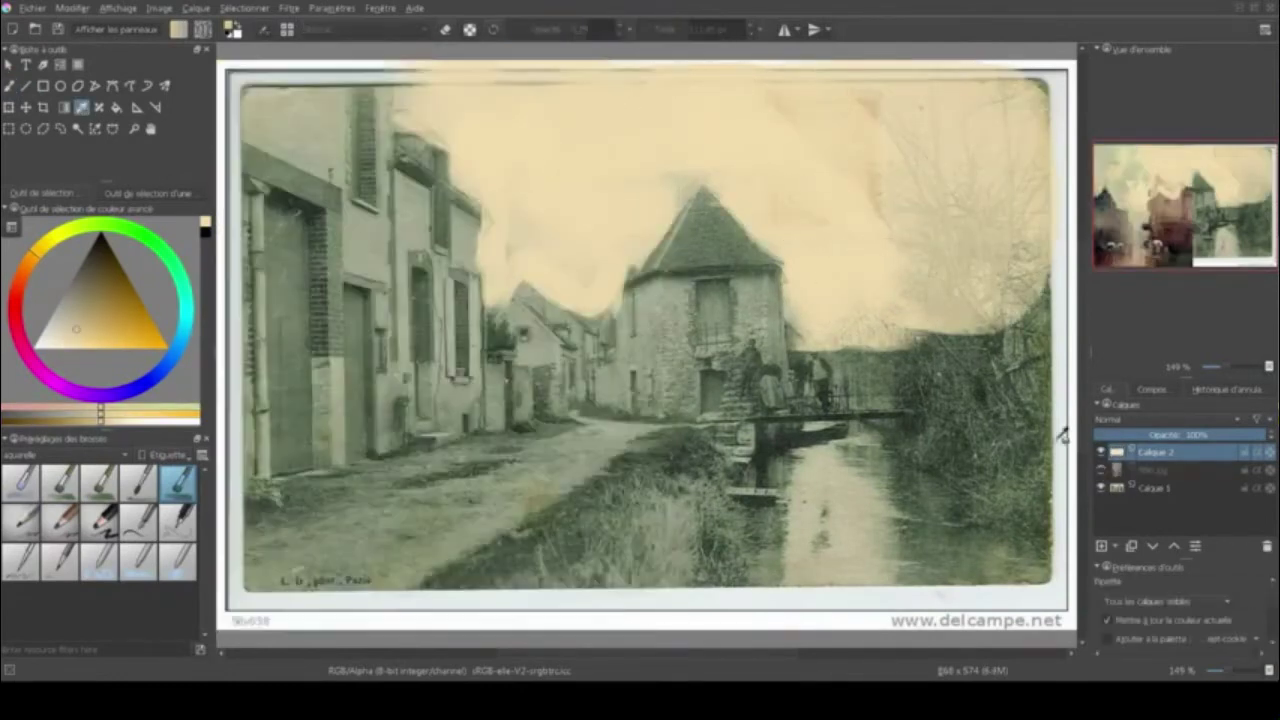
pyautogui.press('b')
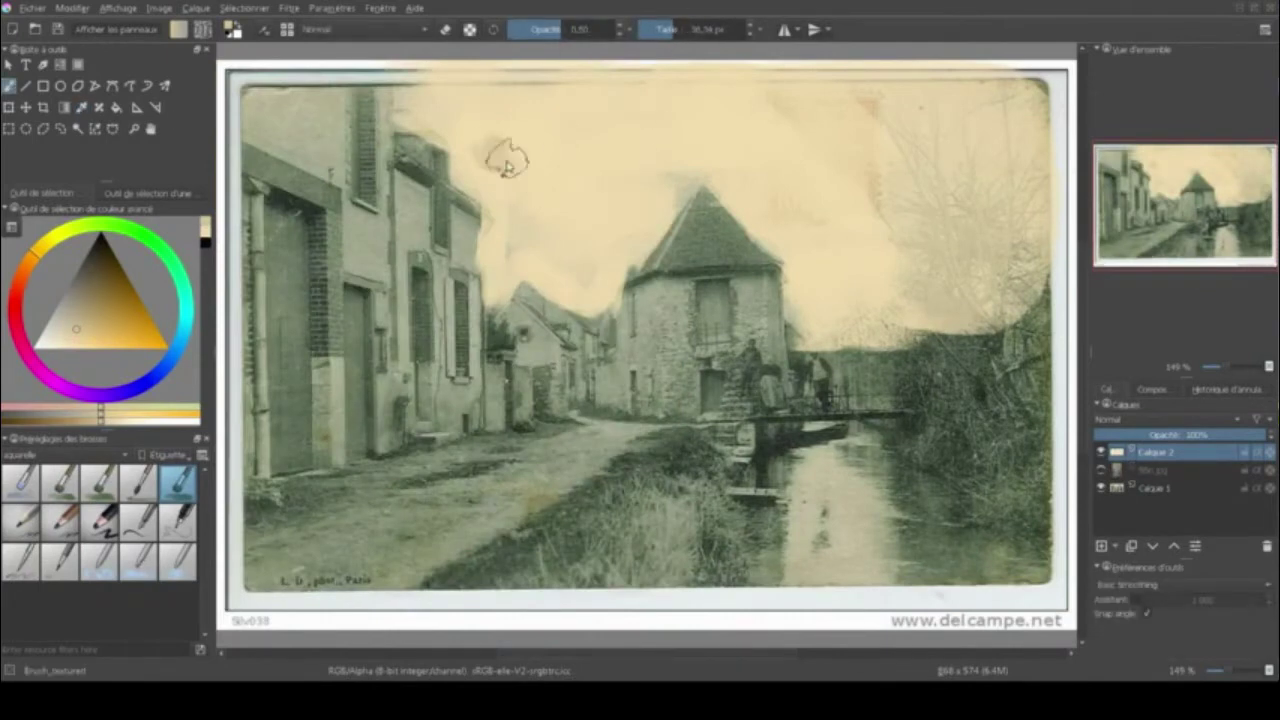
pyautogui.moveTo(607, 171)
pyautogui.mouseDown()
pyautogui.moveTo(520, 200)
pyautogui.moveTo(857, 191)
pyautogui.moveTo(847, 126)
pyautogui.moveTo(800, 245)
pyautogui.moveTo(857, 305)
pyautogui.moveTo(953, 299)
pyautogui.mouseUp()
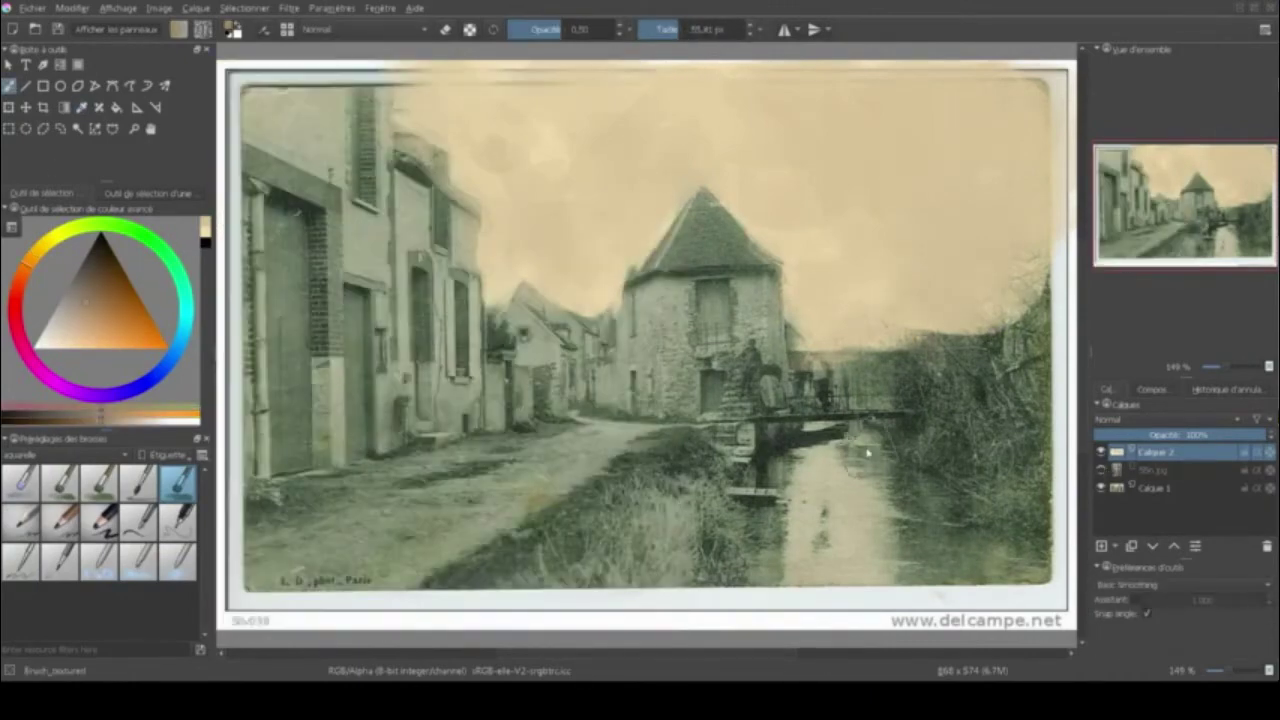
pyautogui.moveTo(850, 430)
pyautogui.mouseDown()
pyautogui.moveTo(810, 490)
pyautogui.moveTo(940, 580)
pyautogui.moveTo(800, 590)
pyautogui.mouseUp()
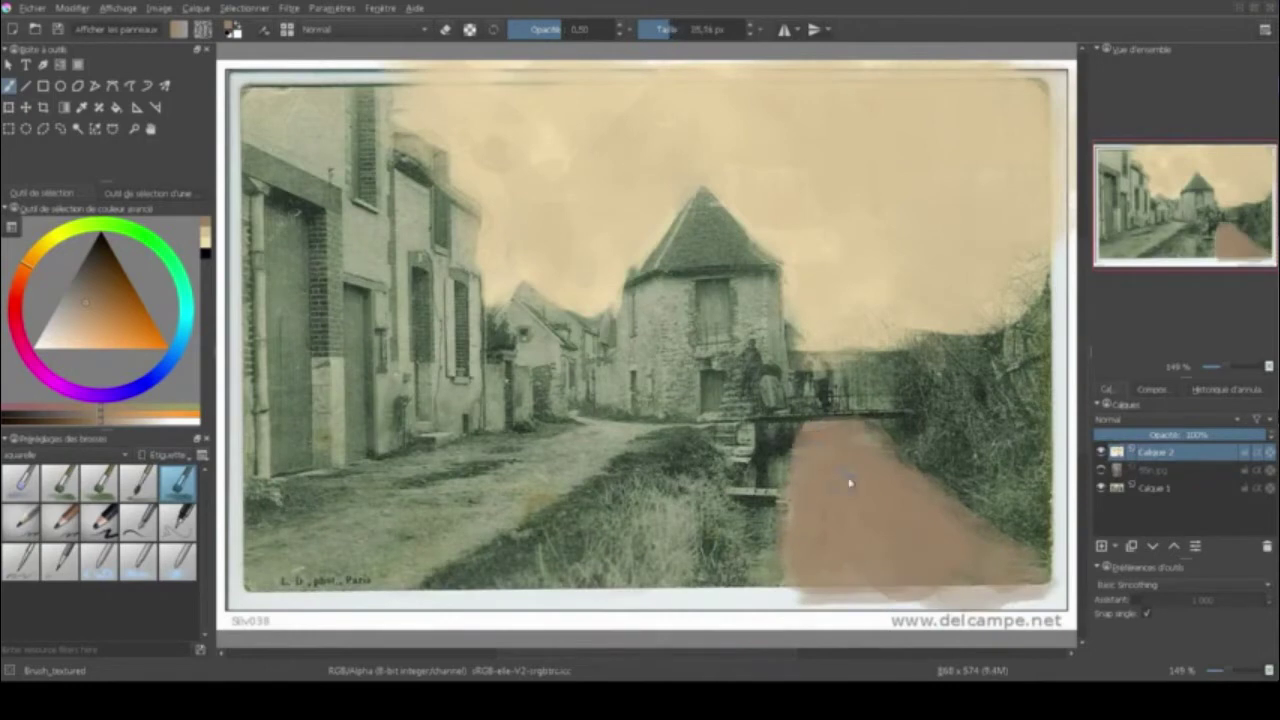
# - Compare with tfin.jpg, rework the river into a mottled ochre wash, then start small strokes on the tower
pyautogui.click(1101, 470)
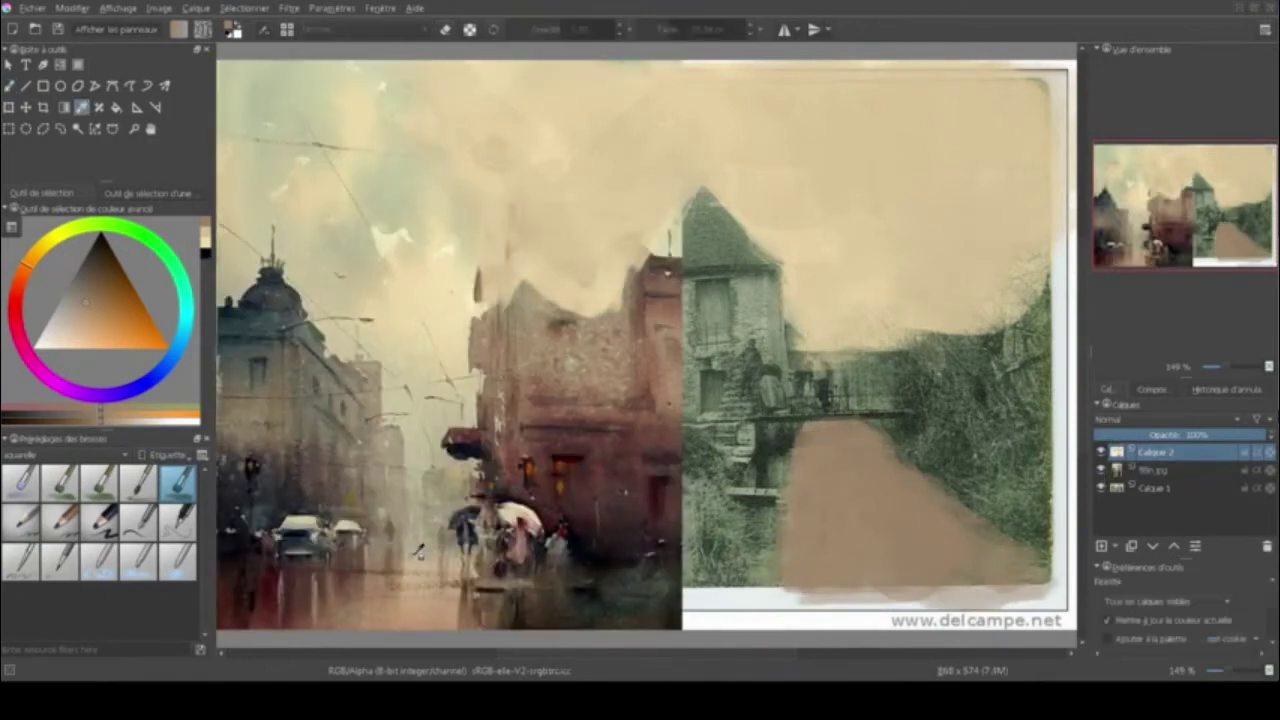
pyautogui.keyDown('ctrl'); pyautogui.click(450, 200); pyautogui.keyUp('ctrl')
pyautogui.click(1101, 470)
pyautogui.moveTo(851, 449); pyautogui.dragTo(1040, 575)
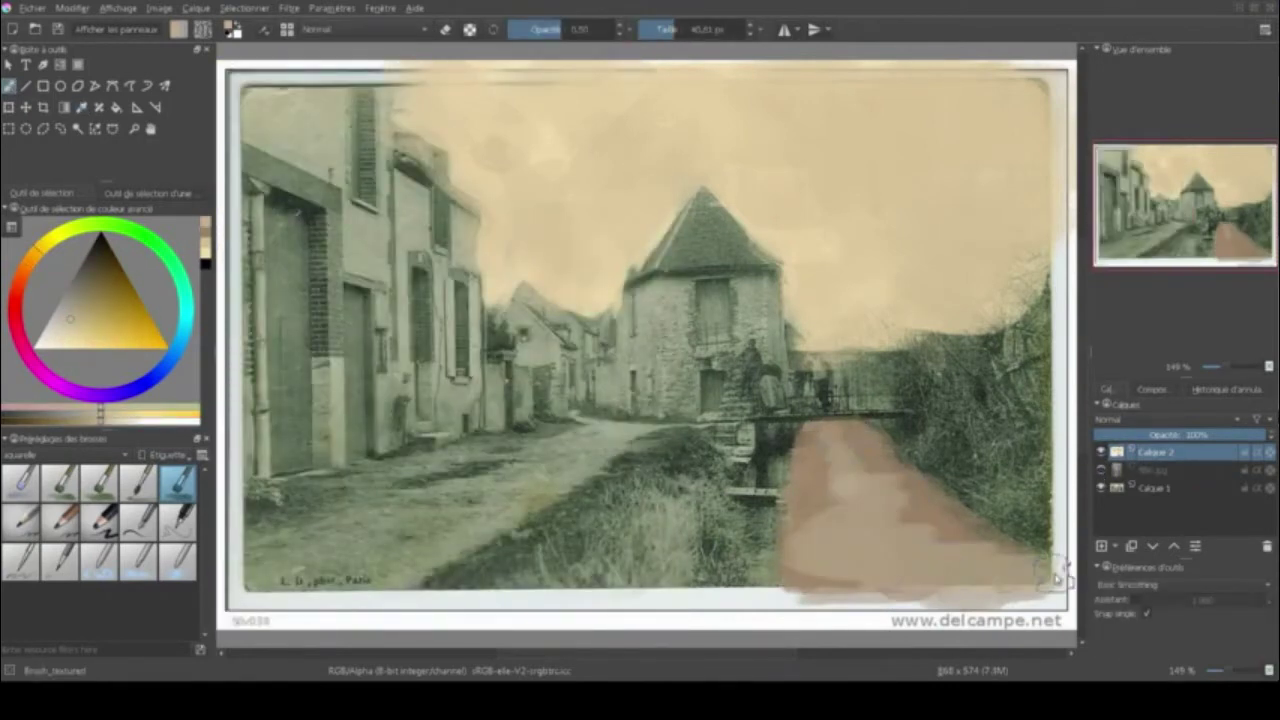
pyautogui.moveTo(780, 590); pyautogui.dragTo(830, 415)
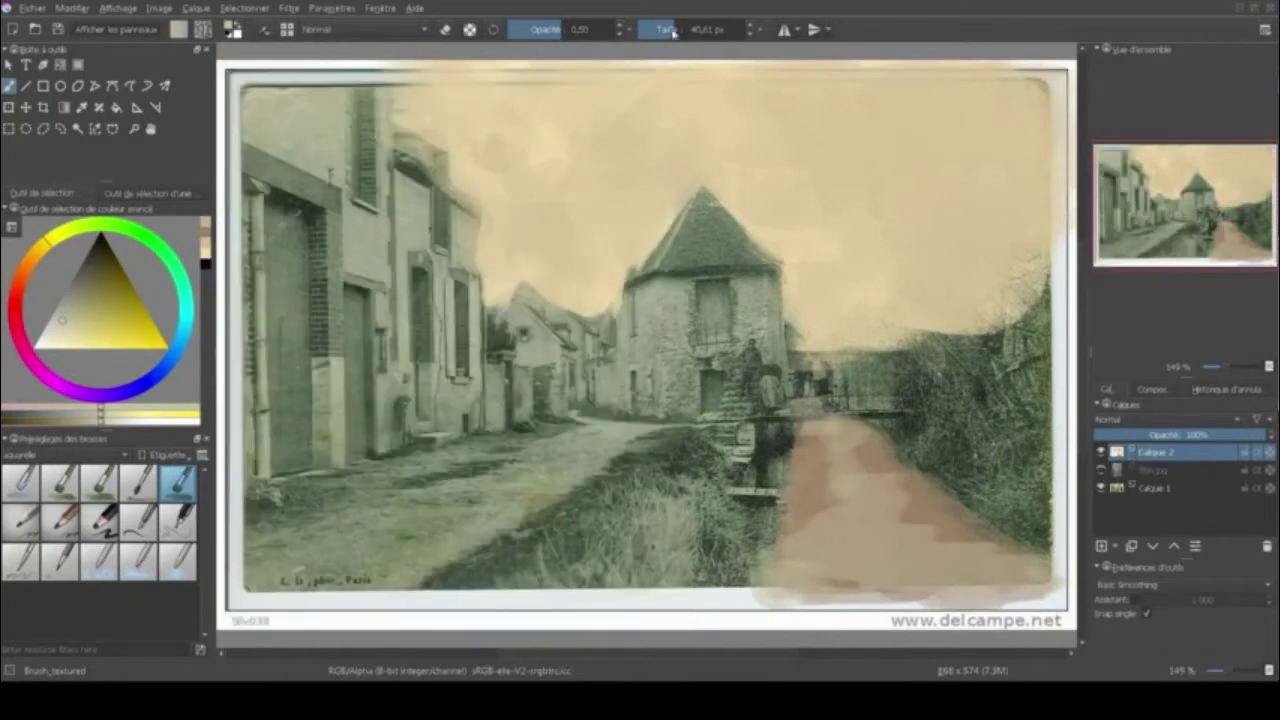
pyautogui.moveTo(670, 40); pyautogui.dragTo(567, 47)
pyautogui.moveTo(686, 284)
pyautogui.mouseDown()
pyautogui.moveTo(770, 310)
pyautogui.moveTo(740, 390)
pyautogui.moveTo(700, 380)
pyautogui.moveTo(673, 341)
pyautogui.moveTo(640, 425)
pyautogui.moveTo(740, 420)
pyautogui.mouseUp()
# - Wash pale strokes over the tower base, small houses, tall building's wall and the stream
pyautogui.moveTo(610, 395)
pyautogui.mouseDown()
pyautogui.moveTo(600, 330)
pyautogui.moveTo(512, 324)
pyautogui.moveTo(560, 410)
pyautogui.mouseUp()
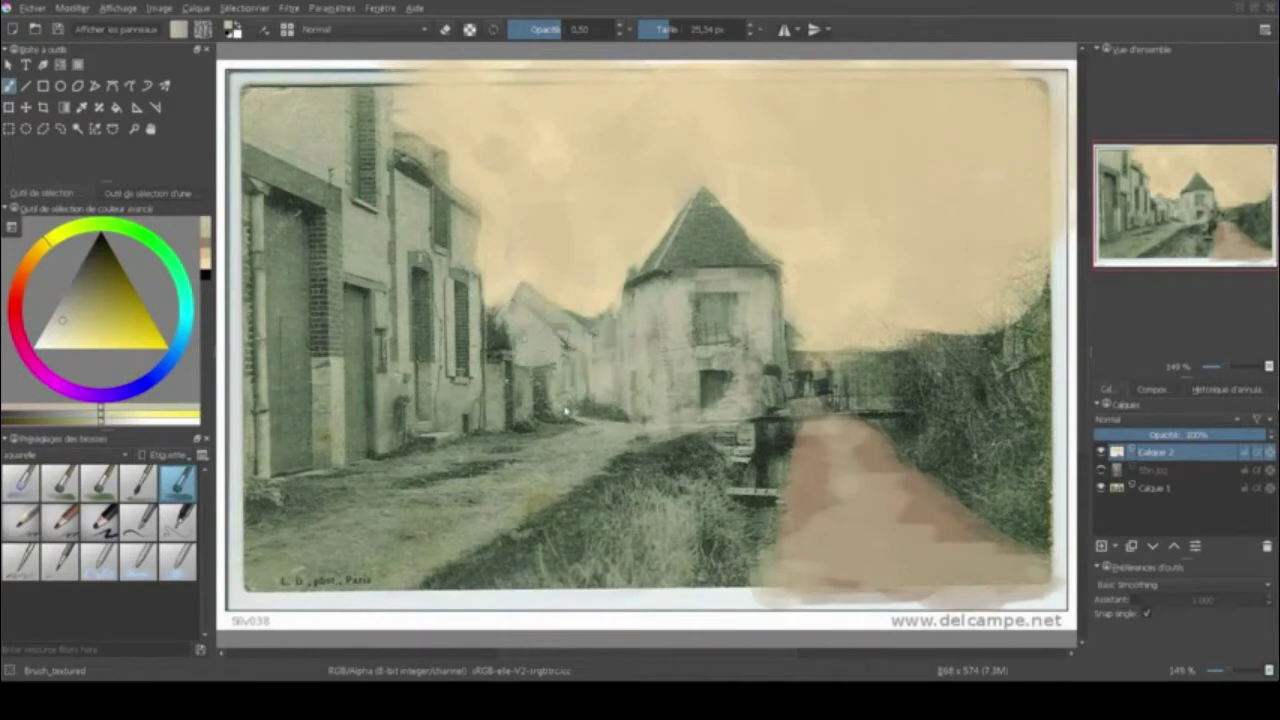
pyautogui.moveTo(500, 370); pyautogui.dragTo(632, 408)
pyautogui.moveTo(412, 180); pyautogui.dragTo(430, 460)
pyautogui.moveTo(470, 200); pyautogui.dragTo(470, 430)
pyautogui.moveTo(440, 300)
pyautogui.mouseDown()
pyautogui.moveTo(437, 202)
pyautogui.moveTo(360, 240)
pyautogui.moveTo(363, 95)
pyautogui.mouseUp()
pyautogui.moveTo(372, 275); pyautogui.dragTo(375, 380)
pyautogui.moveTo(375, 330); pyautogui.dragTo(385, 455)
pyautogui.moveTo(735, 430)
pyautogui.mouseDown()
pyautogui.moveTo(757, 494)
pyautogui.moveTo(775, 365)
pyautogui.mouseUp()
pyautogui.moveTo(785, 280); pyautogui.dragTo(790, 420)
pyautogui.moveTo(500, 310); pyautogui.dragTo(540, 415)
pyautogui.moveTo(510, 365); pyautogui.dragTo(505, 420)
pyautogui.moveTo(455, 270); pyautogui.dragTo(460, 365)
# - With a larger brush, cover the left building's wall and door in light strokes
pyautogui.press(']')
pyautogui.press(']')
pyautogui.press(']')
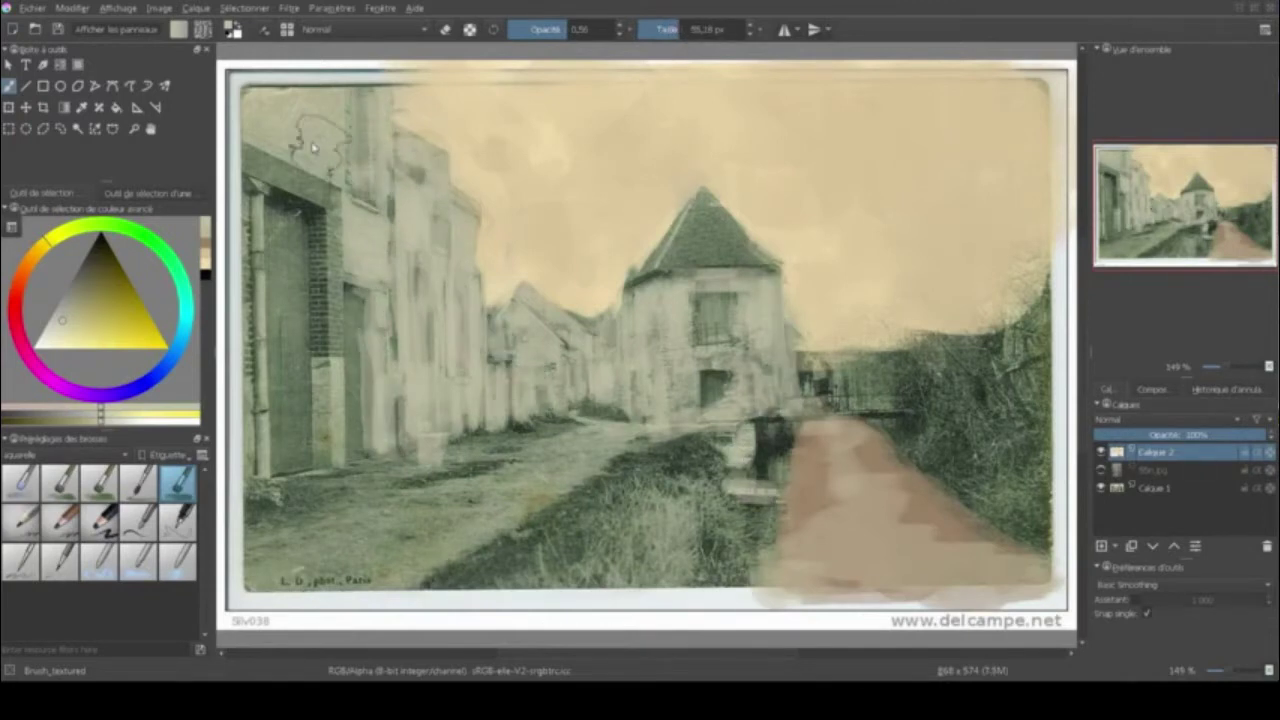
pyautogui.moveTo(300, 120); pyautogui.dragTo(270, 470)
pyautogui.moveTo(300, 180); pyautogui.dragTo(310, 480)
pyautogui.moveTo(350, 290); pyautogui.dragTo(326, 460)
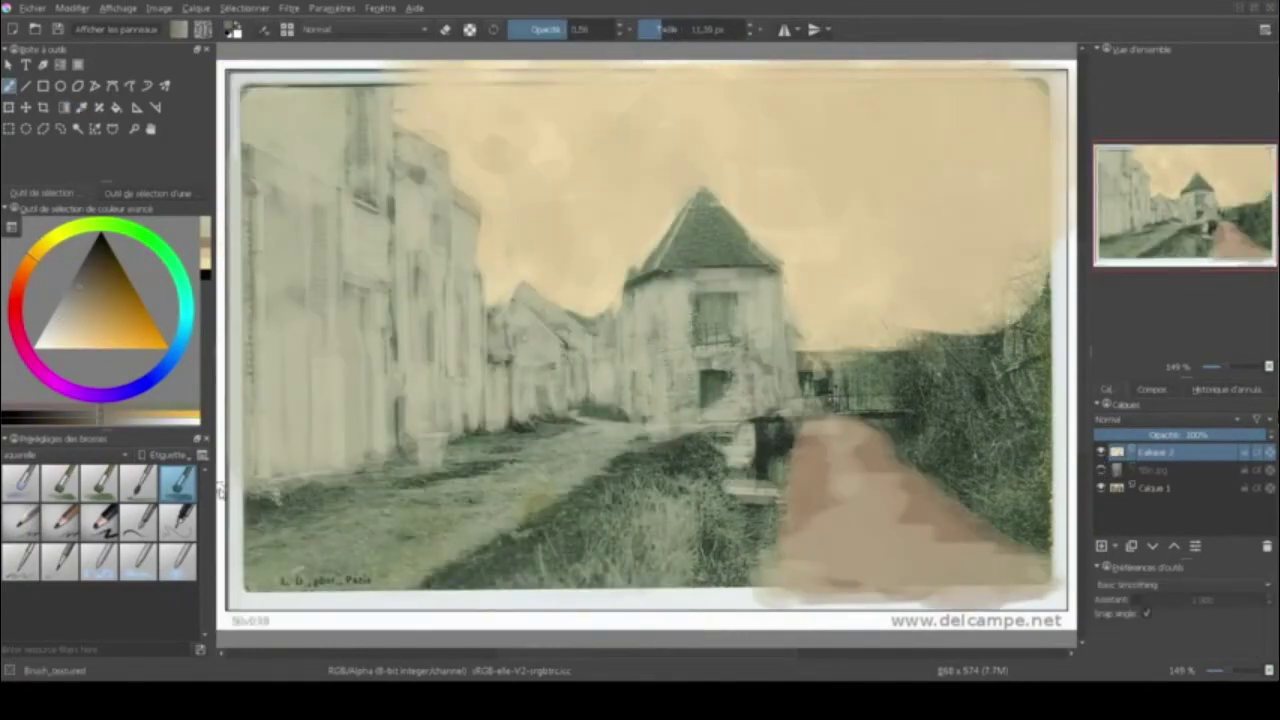
# - With the charcoal pencil, add dark marks on house walls, the roof edge and left-building windows
pyautogui.click(100, 520)
pyautogui.moveTo(684, 388)
pyautogui.mouseDown()
pyautogui.moveTo(680, 414)
pyautogui.moveTo(760, 360)
pyautogui.mouseUp()
pyautogui.moveTo(666, 295); pyautogui.dragTo(672, 435)
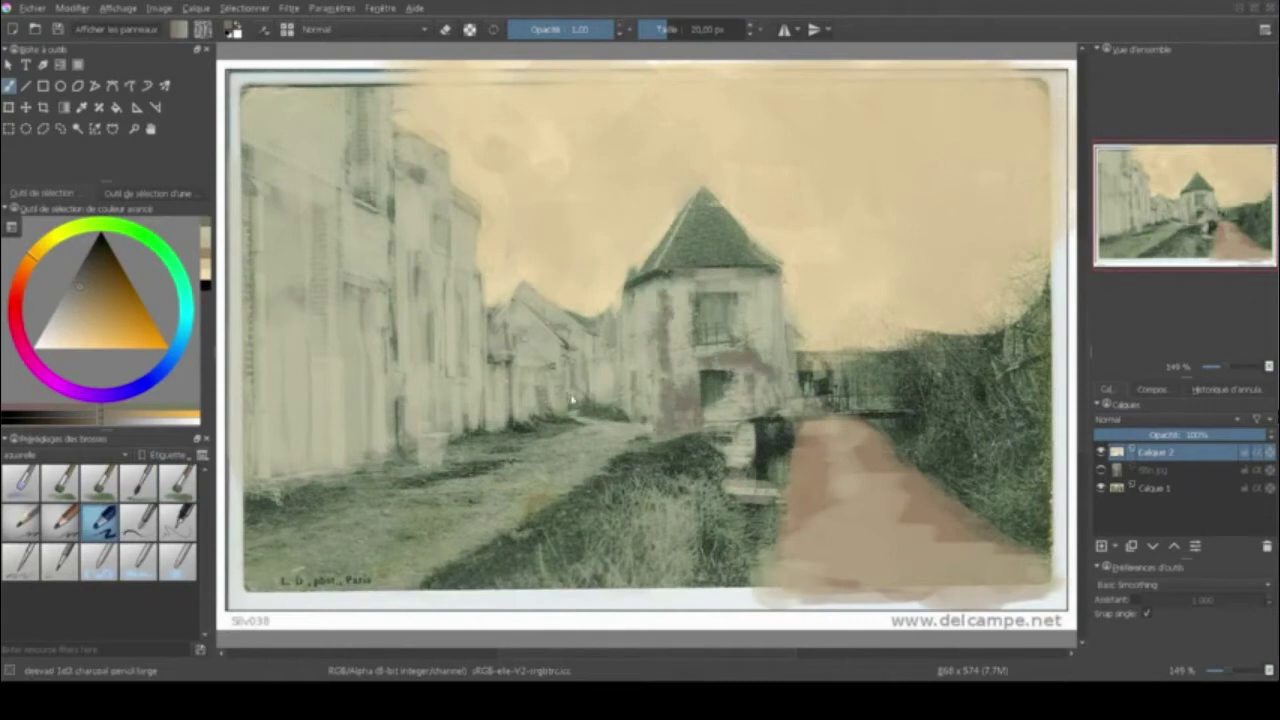
pyautogui.moveTo(646, 281); pyautogui.dragTo(740, 270)
pyautogui.moveTo(620, 360); pyautogui.dragTo(624, 414)
pyautogui.moveTo(412, 262); pyautogui.dragTo(446, 358)
pyautogui.moveTo(462, 286); pyautogui.dragTo(464, 368)
pyautogui.moveTo(370, 200)
pyautogui.mouseDown()
pyautogui.moveTo(366, 118)
pyautogui.moveTo(348, 188)
pyautogui.mouseUp()
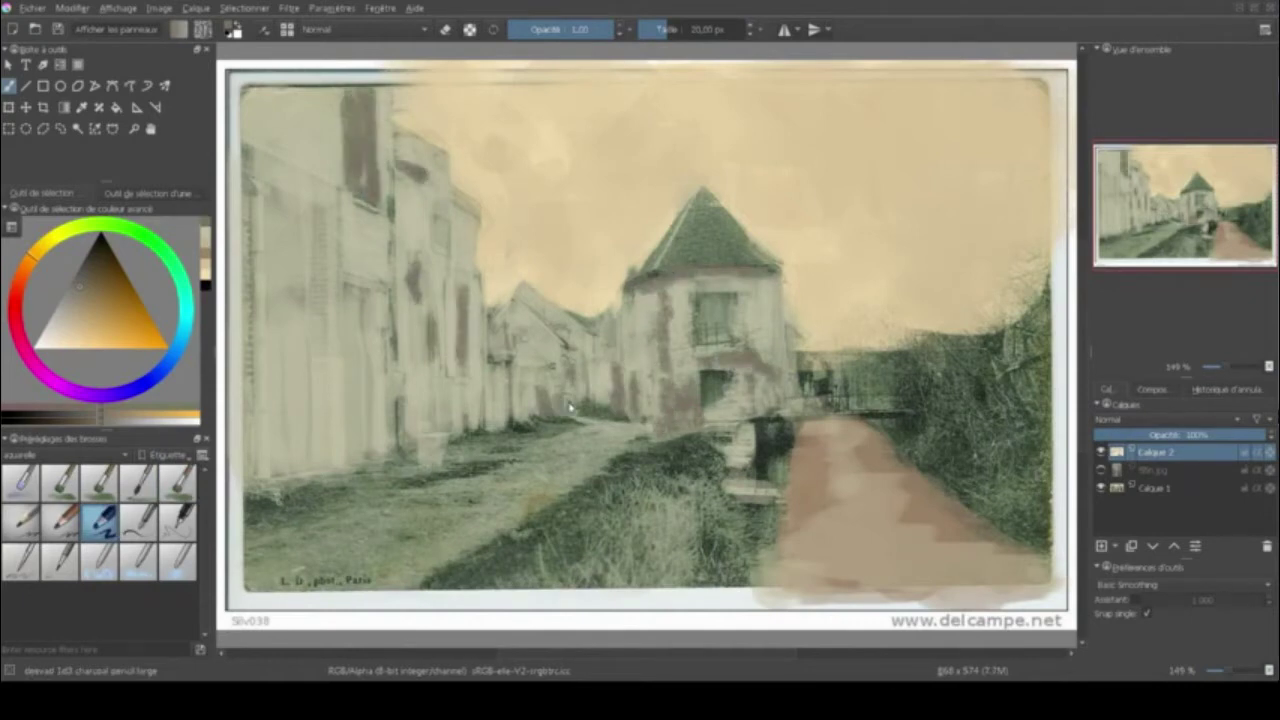
pyautogui.moveTo(354, 295); pyautogui.dragTo(350, 456)
pyautogui.moveTo(360, 323); pyautogui.dragTo(368, 460)
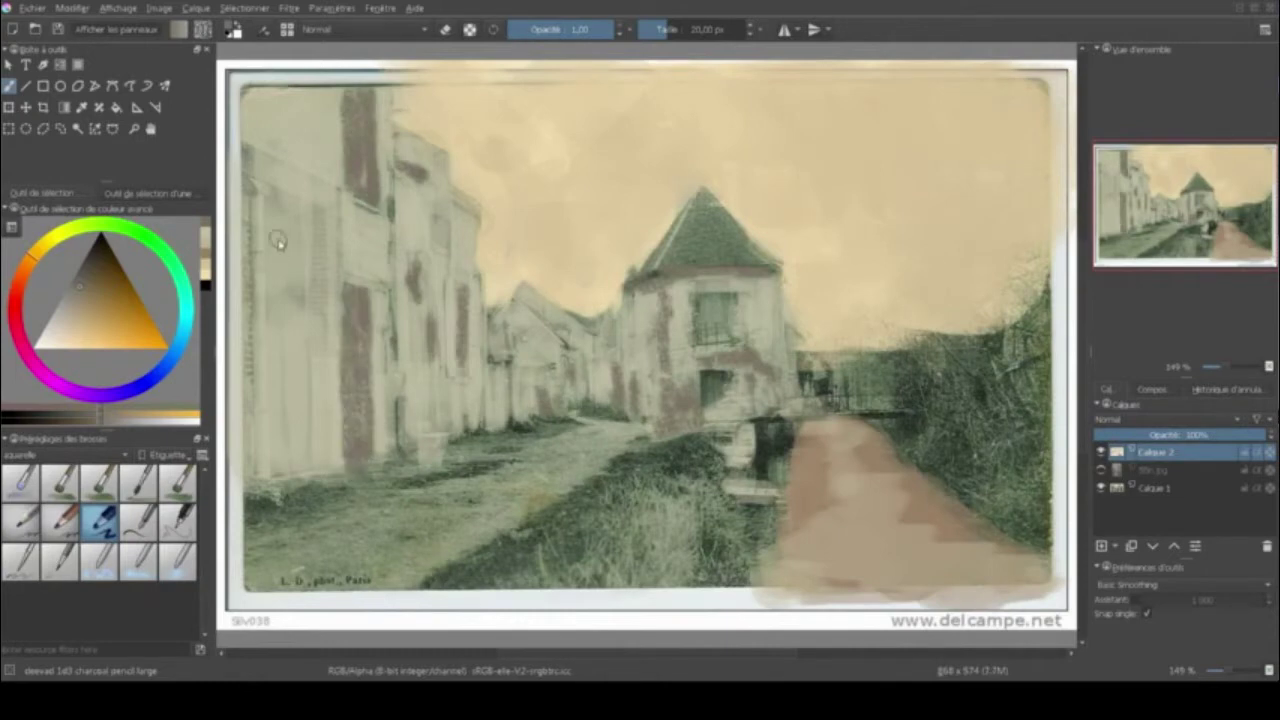
# - At 0.58 opacity with a bigger brush, soften the hedge and ground, then show tfin.jpg again
pyautogui.click(575, 30)
pyautogui.click(687, 30)
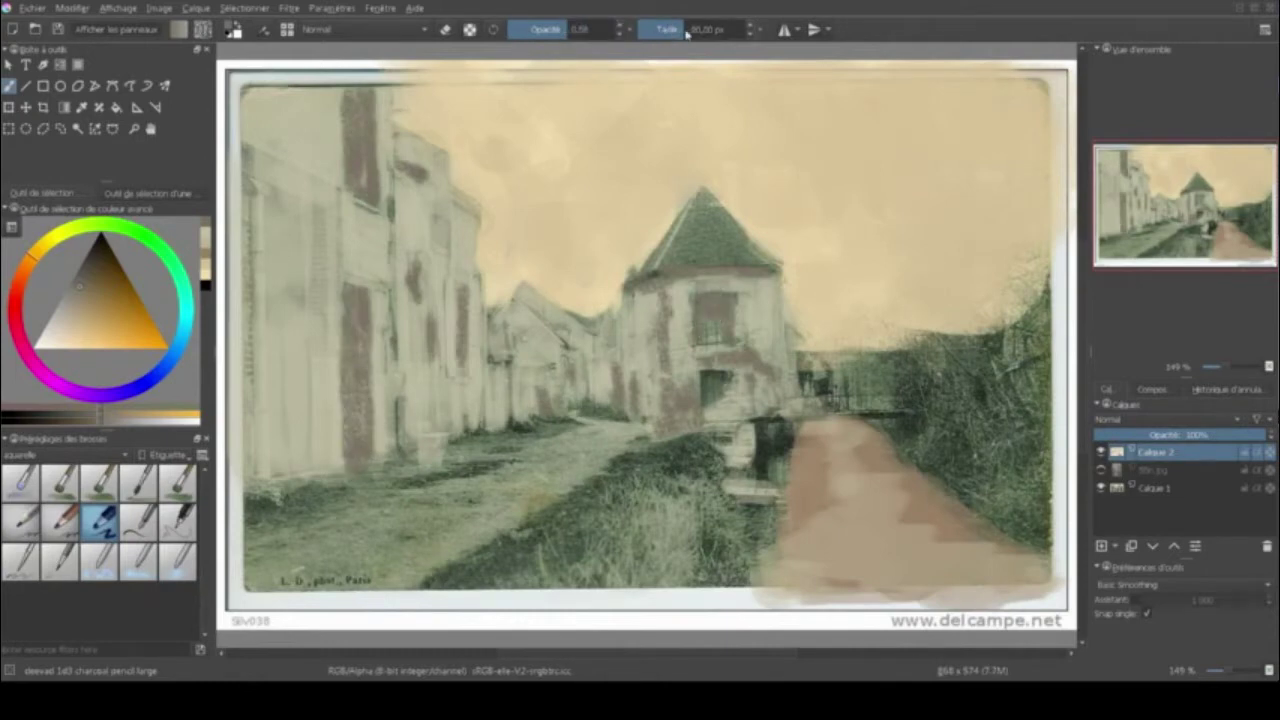
pyautogui.moveTo(822, 382)
pyautogui.mouseDown()
pyautogui.moveTo(960, 400)
pyautogui.moveTo(620, 370)
pyautogui.moveTo(414, 160)
pyautogui.moveTo(284, 557)
pyautogui.moveTo(610, 445)
pyautogui.mouseUp()
pyautogui.moveTo(520, 545)
pyautogui.mouseDown()
pyautogui.moveTo(700, 460)
pyautogui.moveTo(1000, 380)
pyautogui.mouseUp()
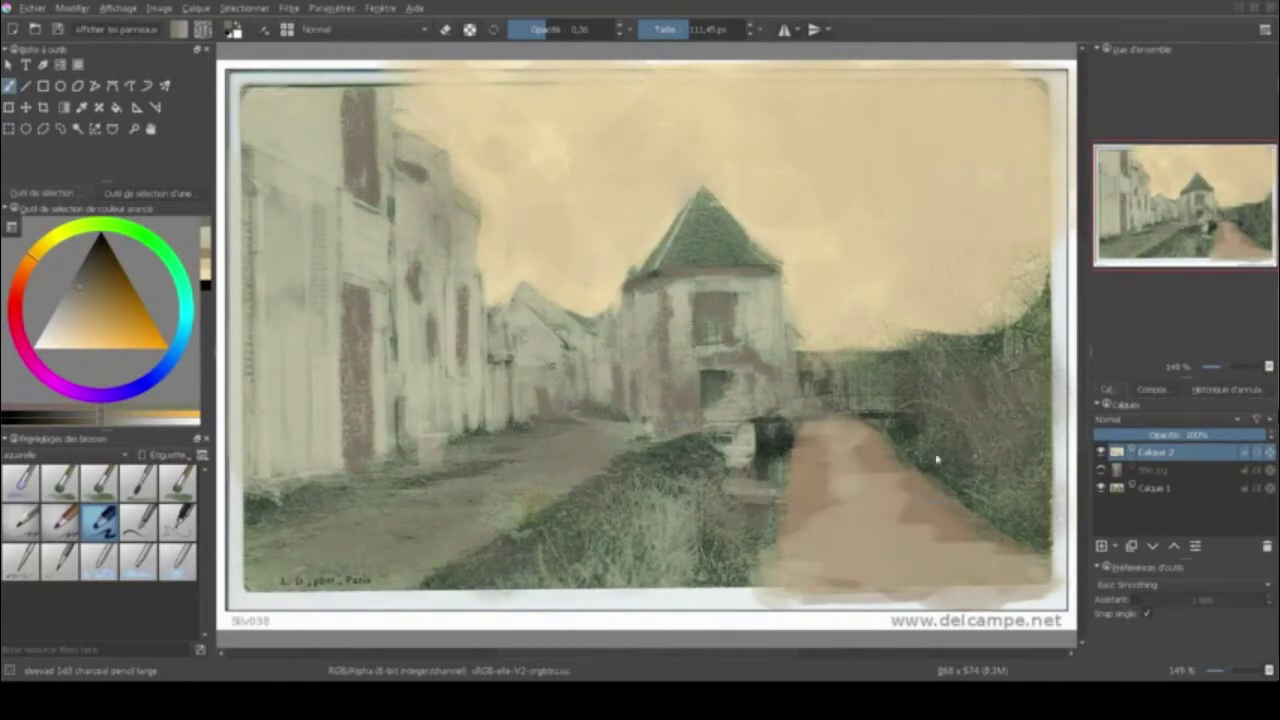
pyautogui.moveTo(950, 470); pyautogui.dragTo(900, 330)
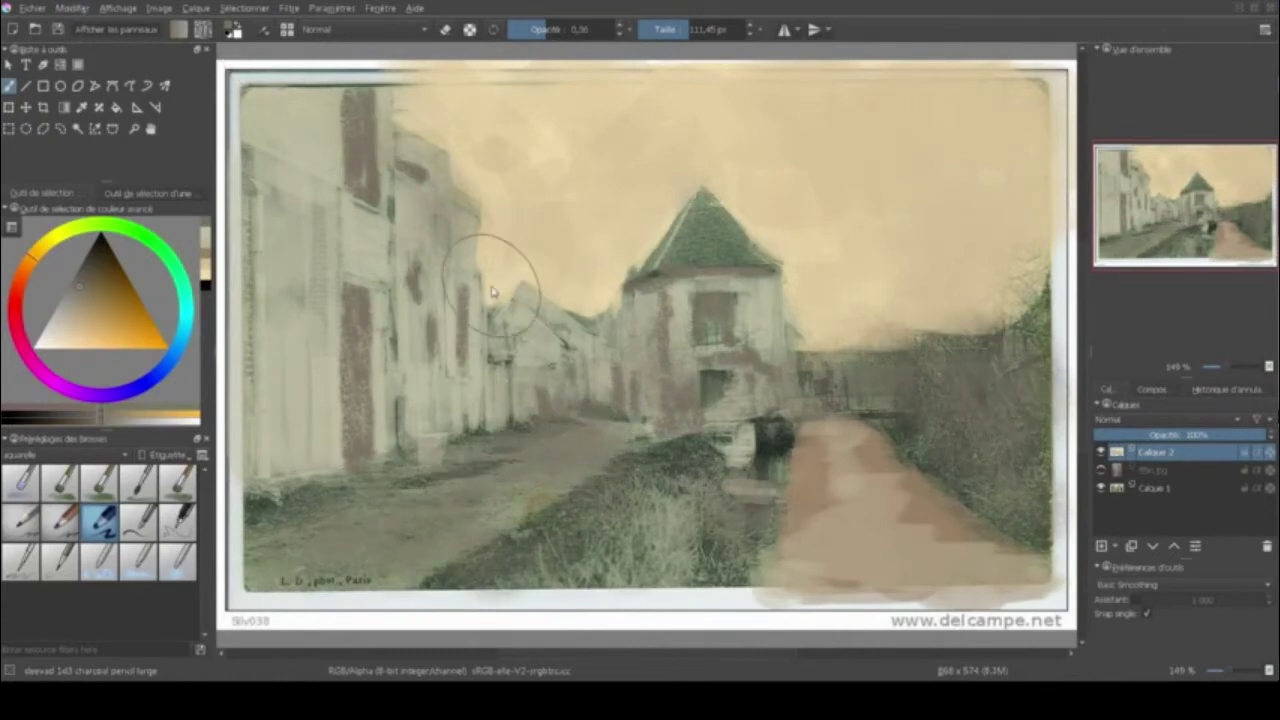
pyautogui.click(1101, 470)
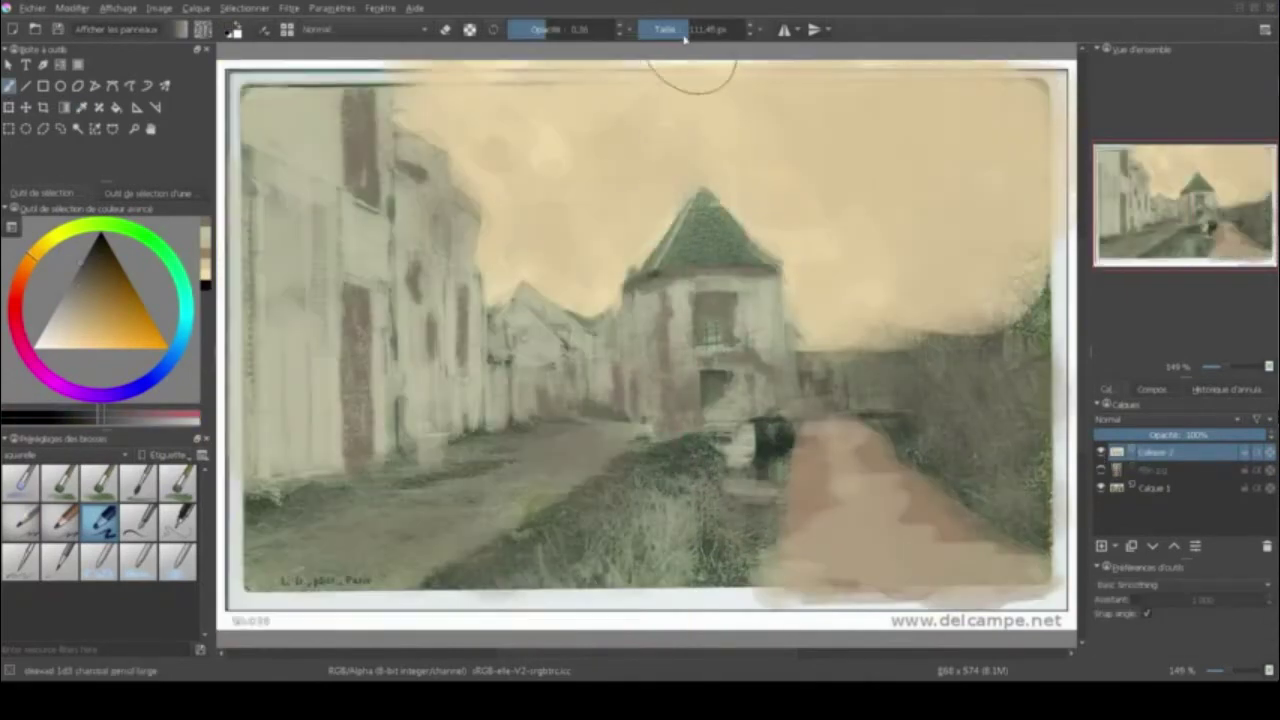
# - Darken the tower roof, the left building's window column and the area right of the tower
pyautogui.moveTo(690, 205)
pyautogui.mouseDown()
pyautogui.moveTo(710, 240)
pyautogui.moveTo(740, 255)
pyautogui.moveTo(730, 268)
pyautogui.moveTo(655, 262)
pyautogui.mouseUp()
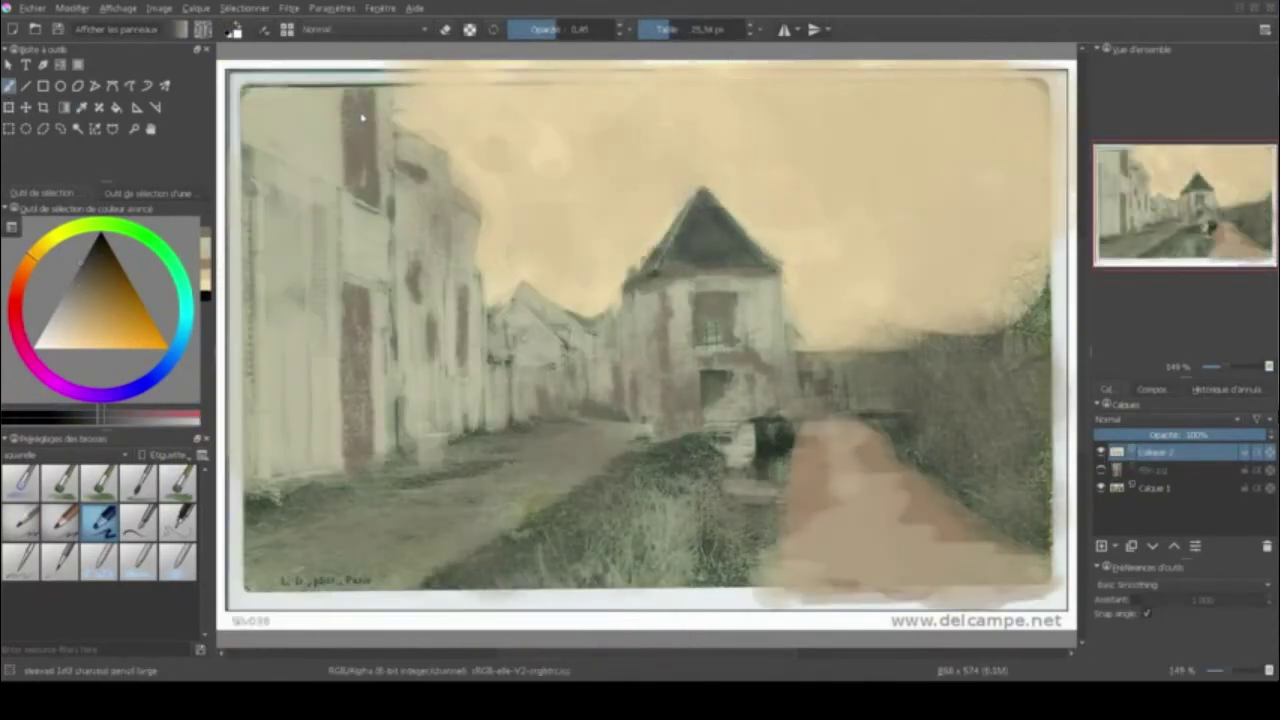
pyautogui.moveTo(362, 118); pyautogui.dragTo(360, 204)
pyautogui.press('i')
pyautogui.press('i')
pyautogui.press('i')
pyautogui.moveTo(358, 80); pyautogui.dragTo(348, 390)
pyautogui.moveTo(348, 280); pyautogui.dragTo(346, 458)
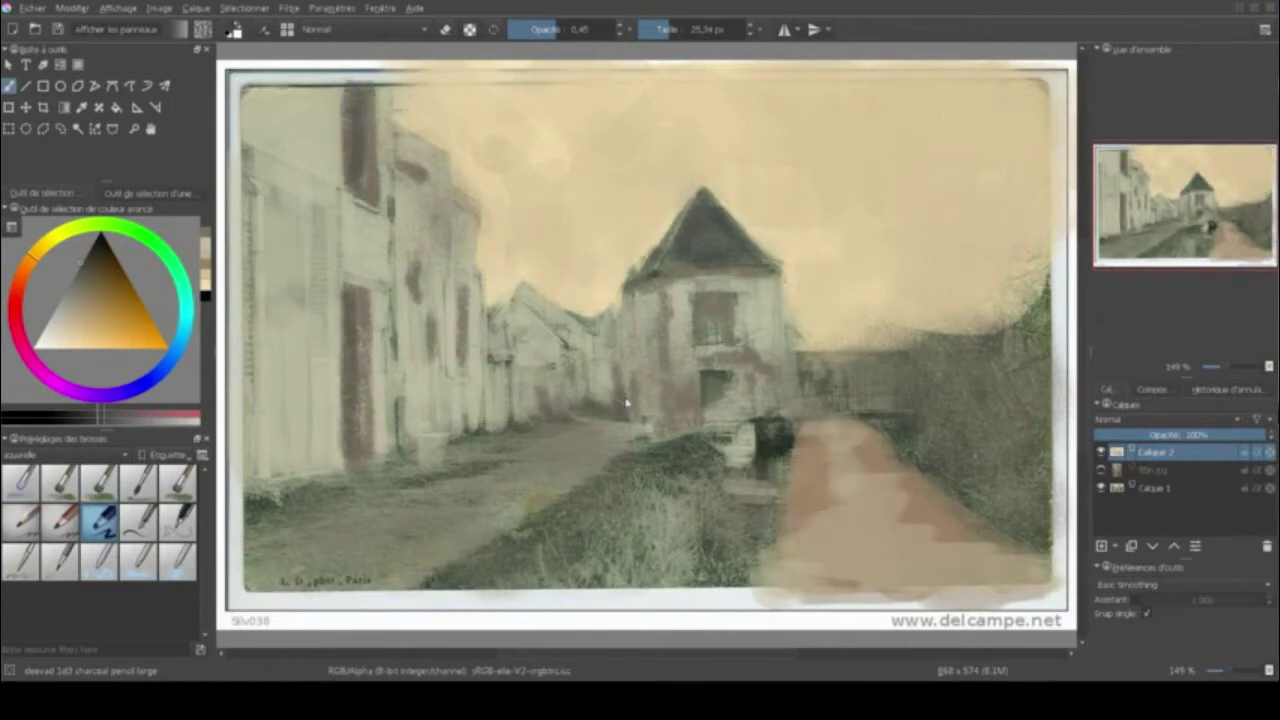
pyautogui.moveTo(800, 358)
pyautogui.mouseDown()
pyautogui.moveTo(860, 410)
pyautogui.moveTo(810, 410)
pyautogui.mouseUp()
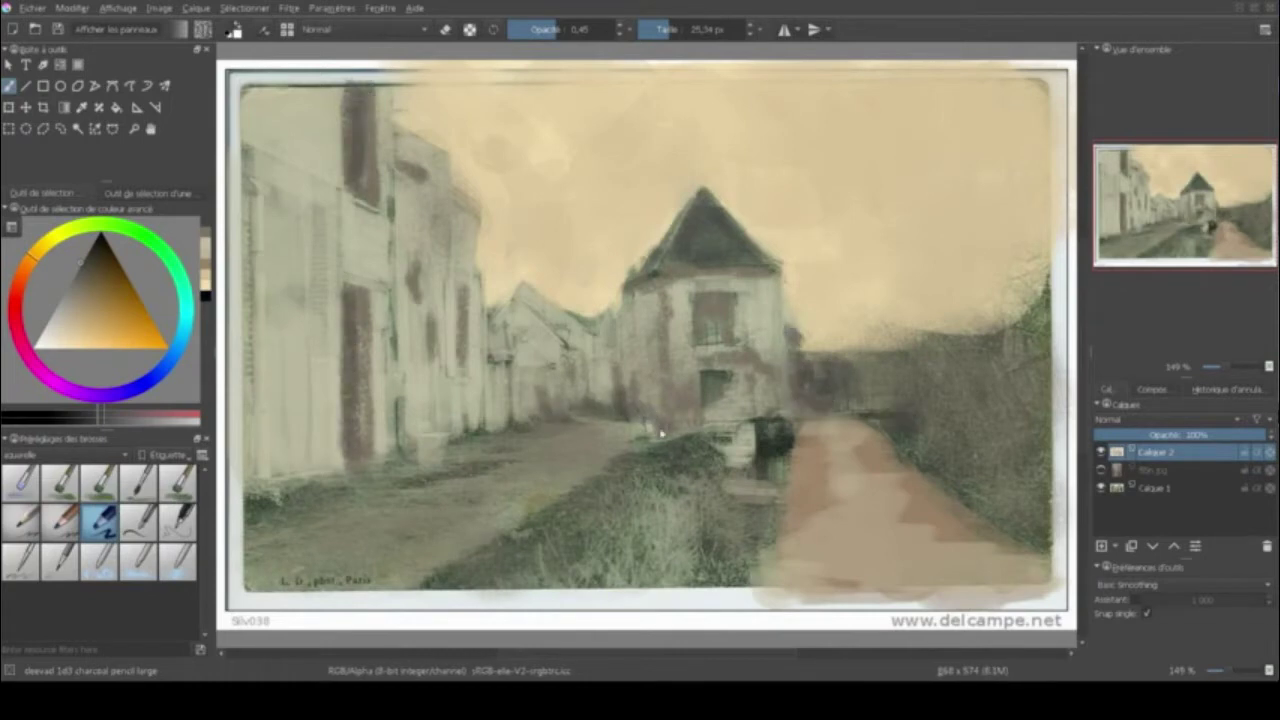
# - Darken the grass and bushes below the bridge and the lower-left bank
pyautogui.moveTo(660, 432)
pyautogui.mouseDown()
pyautogui.moveTo(740, 480)
pyautogui.moveTo(760, 560)
pyautogui.mouseUp()
pyautogui.moveTo(640, 470); pyautogui.dragTo(778, 536)
pyautogui.moveTo(720, 500)
pyautogui.mouseDown()
pyautogui.moveTo(628, 492)
pyautogui.moveTo(640, 478)
pyautogui.moveTo(490, 566)
pyautogui.mouseUp()
pyautogui.moveTo(560, 505)
pyautogui.mouseDown()
pyautogui.moveTo(630, 550)
pyautogui.moveTo(604, 548)
pyautogui.mouseUp()
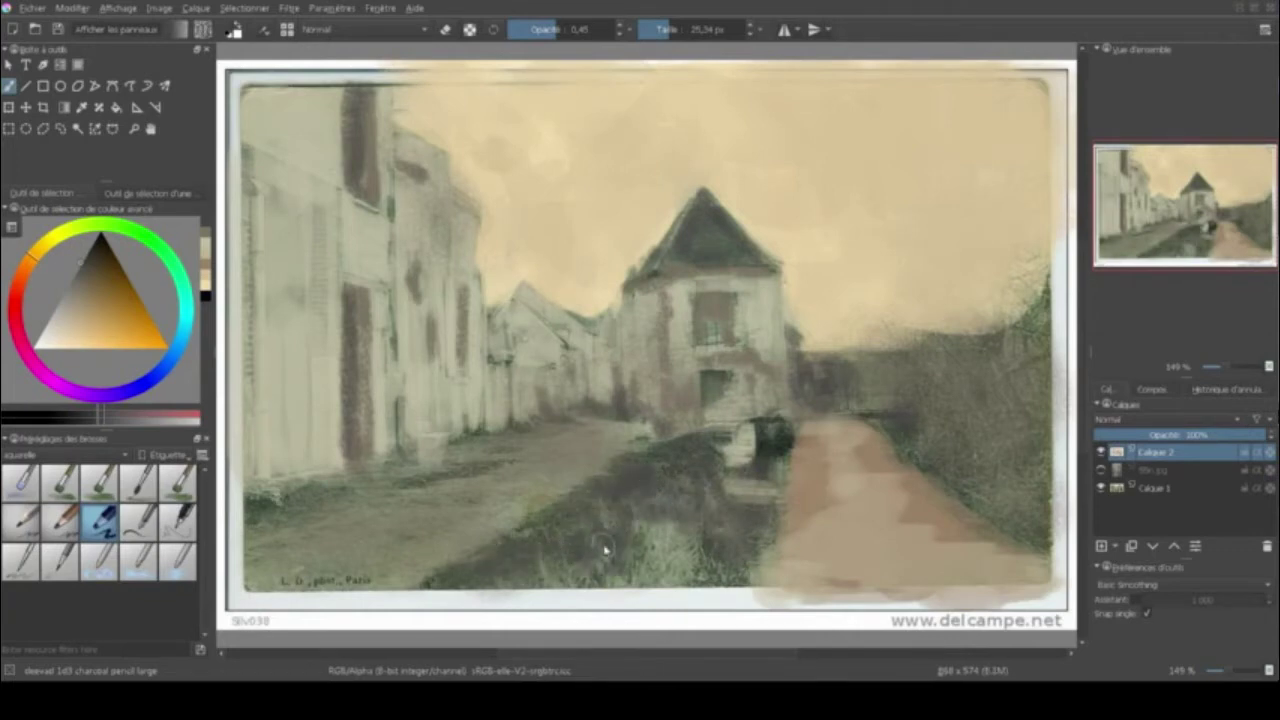
# - Darken the right-bank bushes and reddish path, and begin dark foliage along the treeline
pyautogui.moveTo(911, 362); pyautogui.dragTo(980, 450)
pyautogui.moveTo(940, 345); pyautogui.dragTo(1033, 551)
pyautogui.moveTo(912, 470); pyautogui.dragTo(1046, 588)
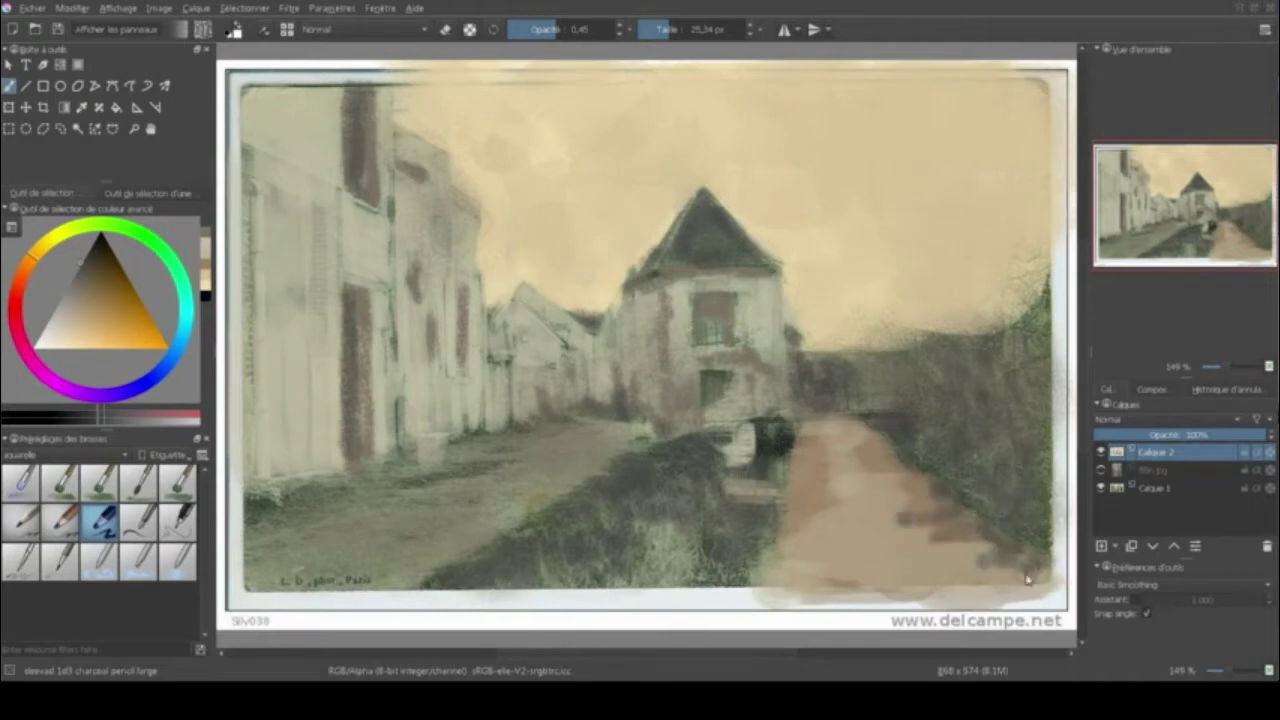
pyautogui.moveTo(820, 500); pyautogui.dragTo(760, 588)
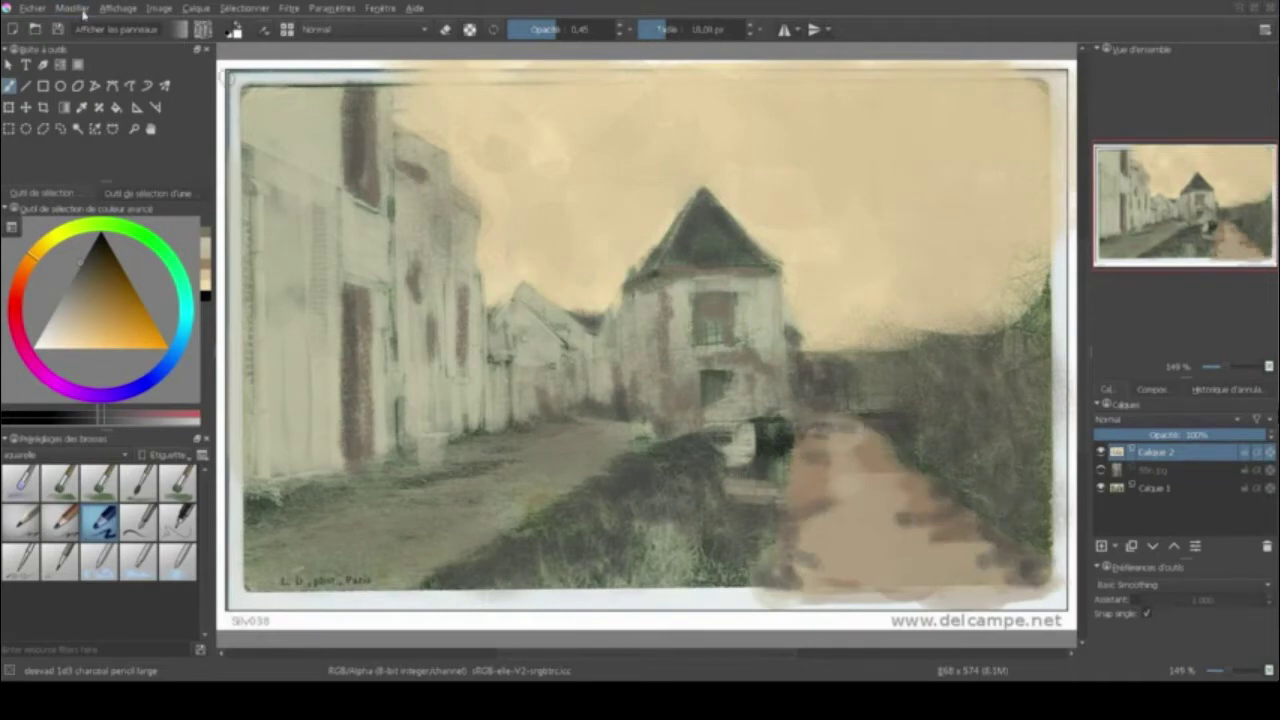
pyautogui.moveTo(589, 337); pyautogui.dragTo(630, 304)
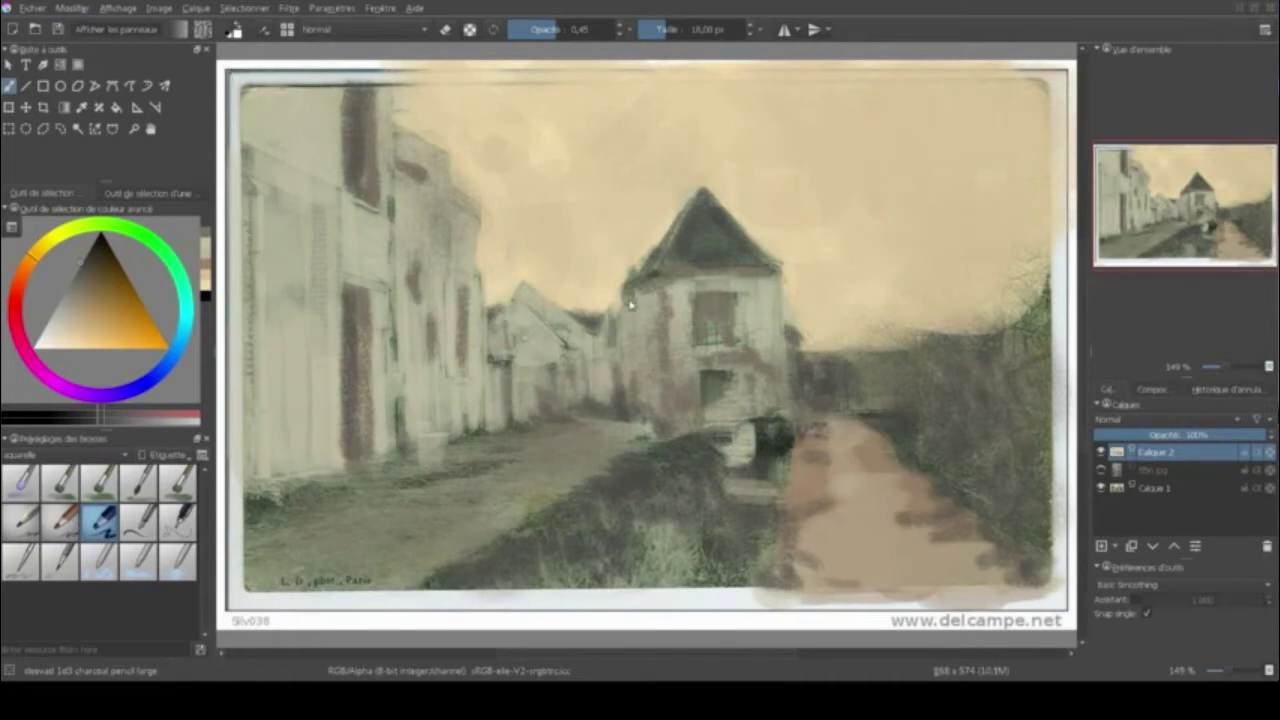
pyautogui.moveTo(1040, 295)
pyautogui.mouseDown()
pyautogui.moveTo(1030, 350)
pyautogui.moveTo(913, 328)
pyautogui.mouseUp()
# - Build dark foliage on the right trees and outline the left building's edges, roof and walls
pyautogui.moveTo(1020, 398)
pyautogui.mouseDown()
pyautogui.moveTo(1014, 277)
pyautogui.moveTo(966, 277)
pyautogui.moveTo(1029, 246)
pyautogui.moveTo(996, 363)
pyautogui.mouseUp()
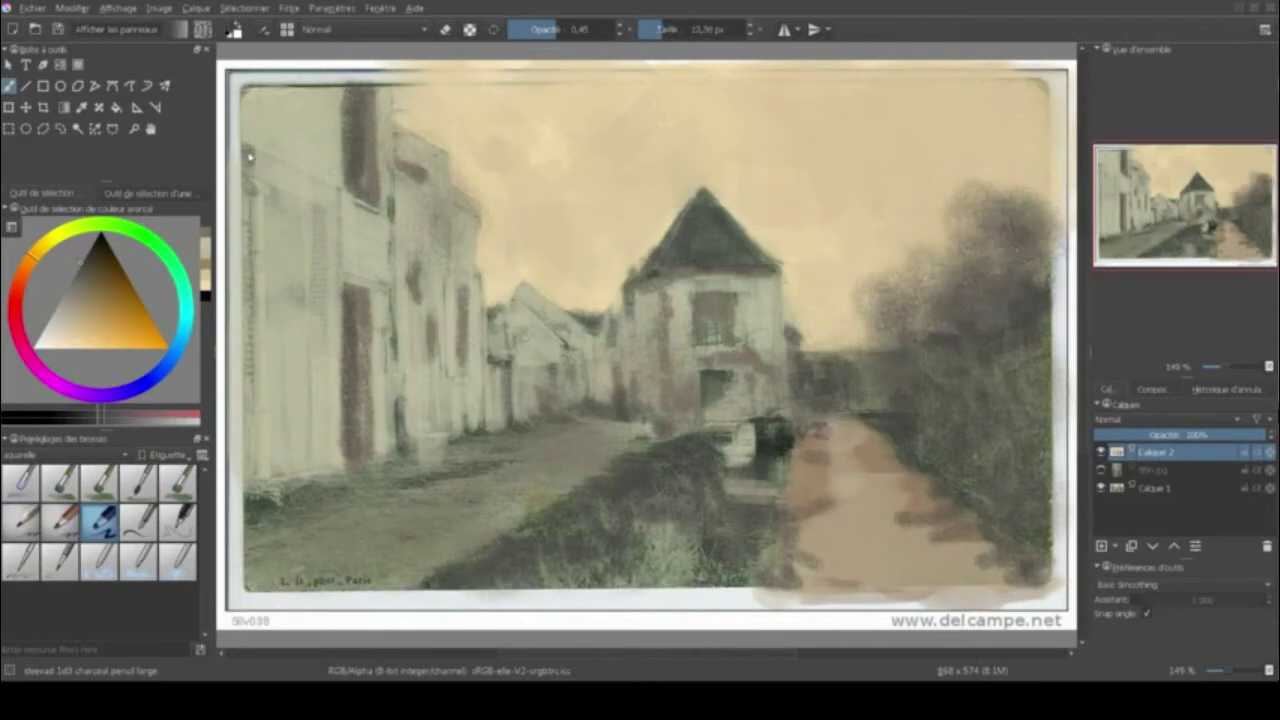
pyautogui.moveTo(249, 156)
pyautogui.mouseDown()
pyautogui.moveTo(250, 474)
pyautogui.moveTo(289, 503)
pyautogui.moveTo(480, 472)
pyautogui.moveTo(380, 470)
pyautogui.moveTo(467, 452)
pyautogui.mouseUp()
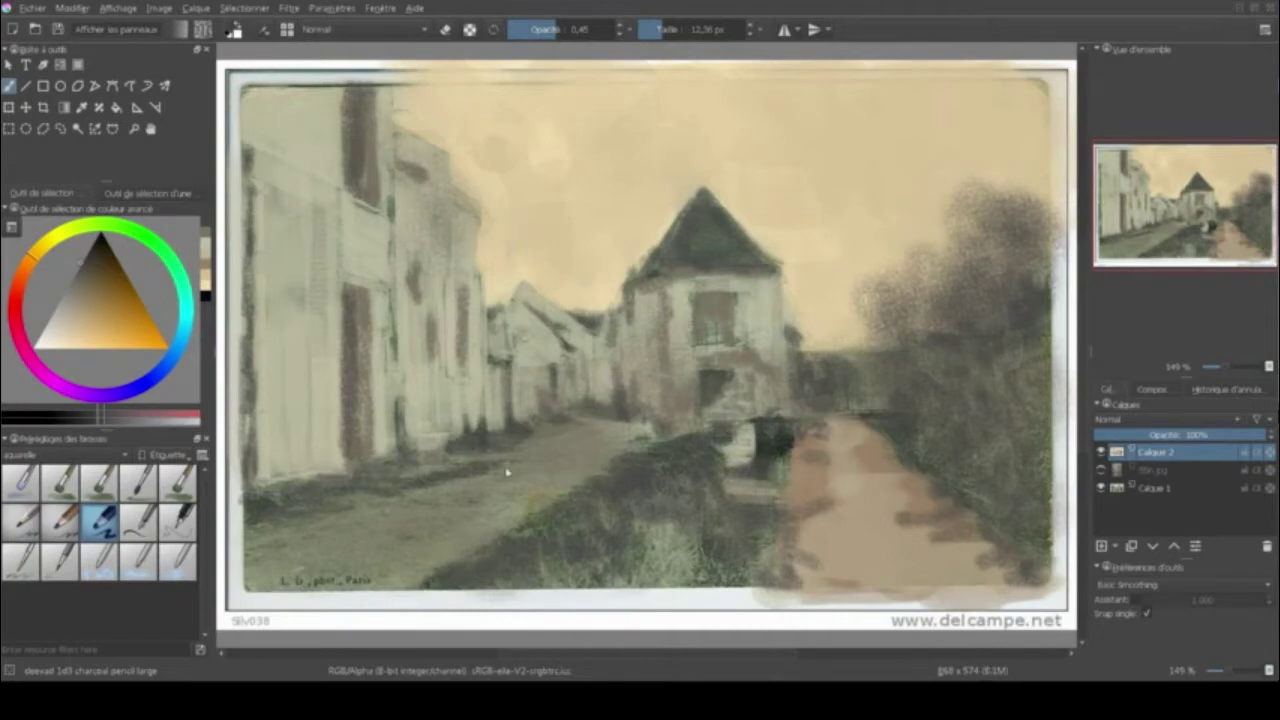
pyautogui.moveTo(398, 340); pyautogui.dragTo(381, 293)
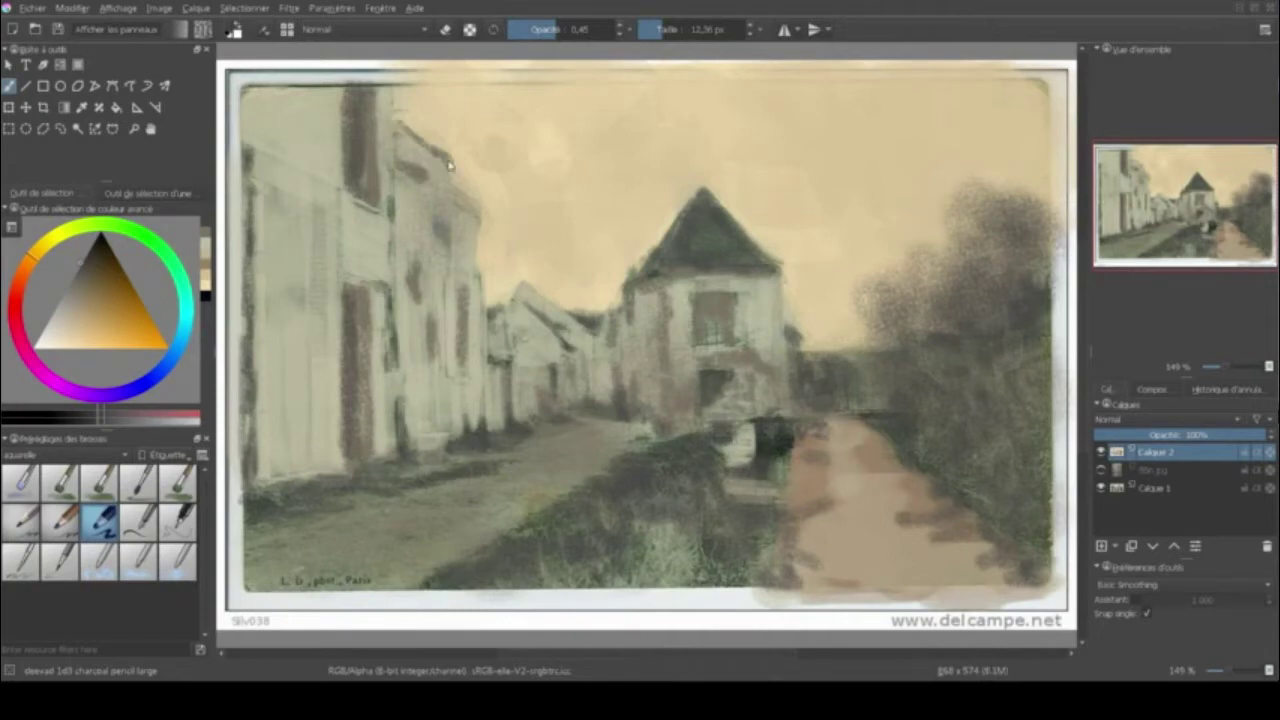
pyautogui.moveTo(450, 165); pyautogui.dragTo(480, 212)
pyautogui.moveTo(262, 185)
pyautogui.mouseDown()
pyautogui.moveTo(305, 230)
pyautogui.moveTo(305, 470)
pyautogui.mouseUp()
pyautogui.moveTo(322, 365)
pyautogui.mouseDown()
pyautogui.moveTo(320, 205)
pyautogui.moveTo(320, 476)
pyautogui.moveTo(320, 432)
pyautogui.mouseUp()
pyautogui.moveTo(312, 476); pyautogui.dragTo(316, 432)
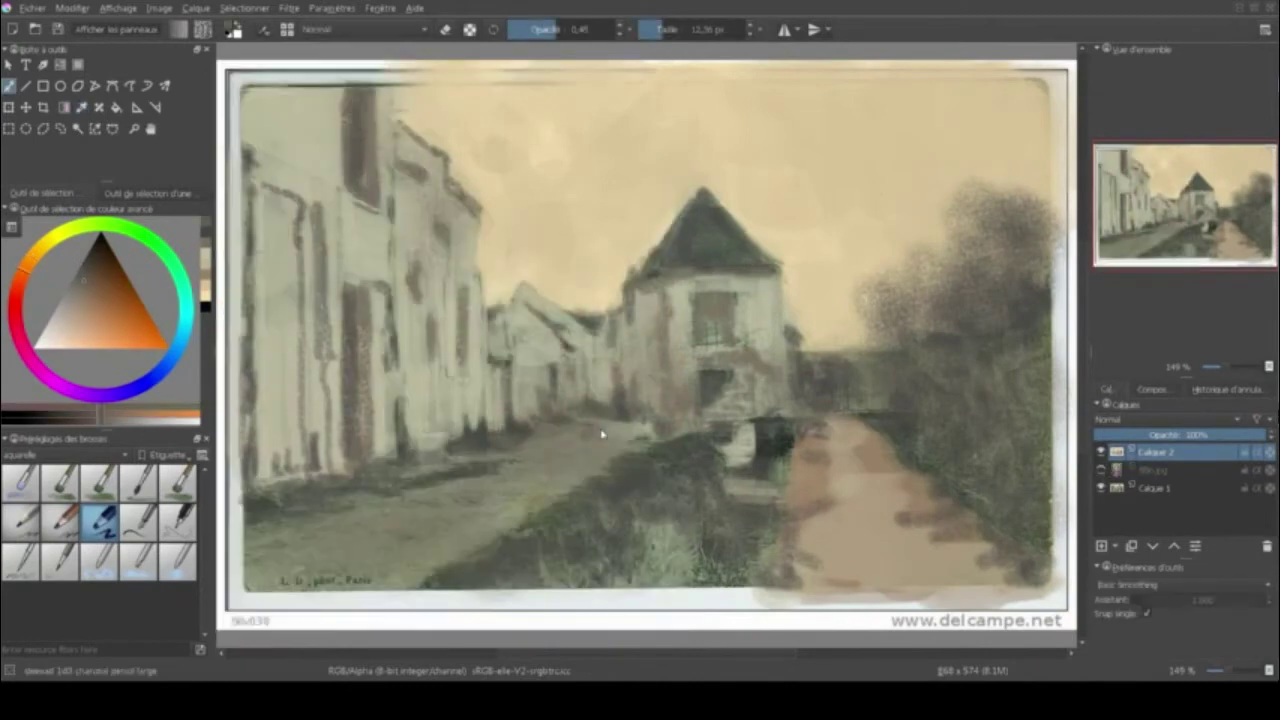
# - Mark the street near the river, pick a lighter colour and deepen the right trees' shadows
pyautogui.moveTo(636, 401)
pyautogui.mouseDown()
pyautogui.moveTo(654, 432)
pyautogui.moveTo(414, 466)
pyautogui.moveTo(531, 491)
pyautogui.moveTo(574, 457)
pyautogui.moveTo(442, 538)
pyautogui.moveTo(486, 480)
pyautogui.moveTo(471, 500)
pyautogui.mouseUp()
pyautogui.click(59, 279)
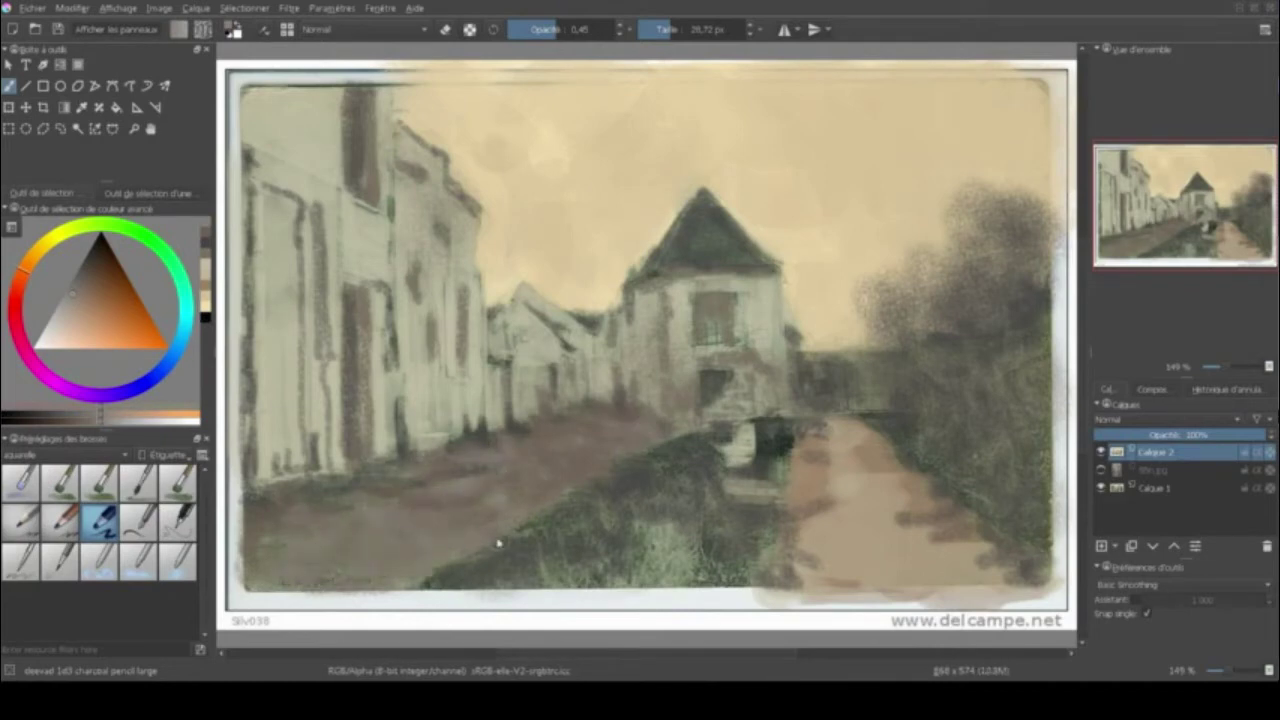
pyautogui.moveTo(925, 340); pyautogui.dragTo(961, 471)
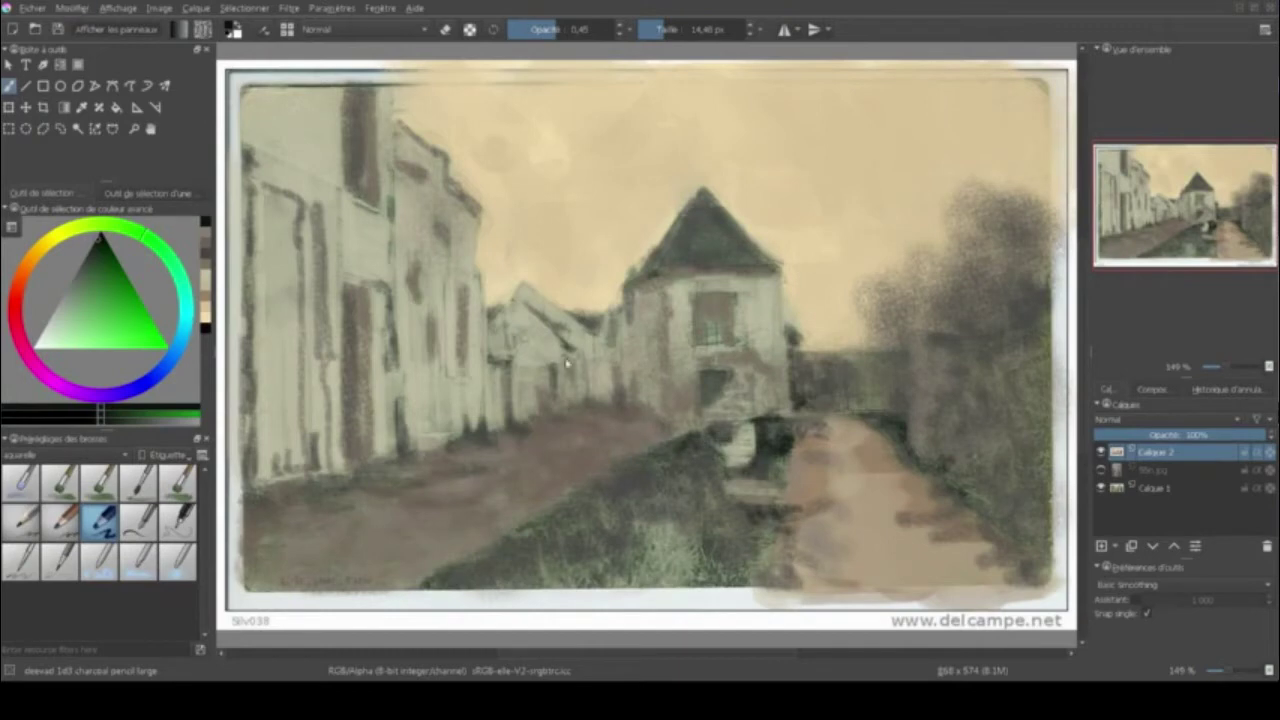
# - Darken the grassy foreground and the light gap under the right trees with a larger brush
pyautogui.moveTo(657, 36); pyautogui.dragTo(680, 34)
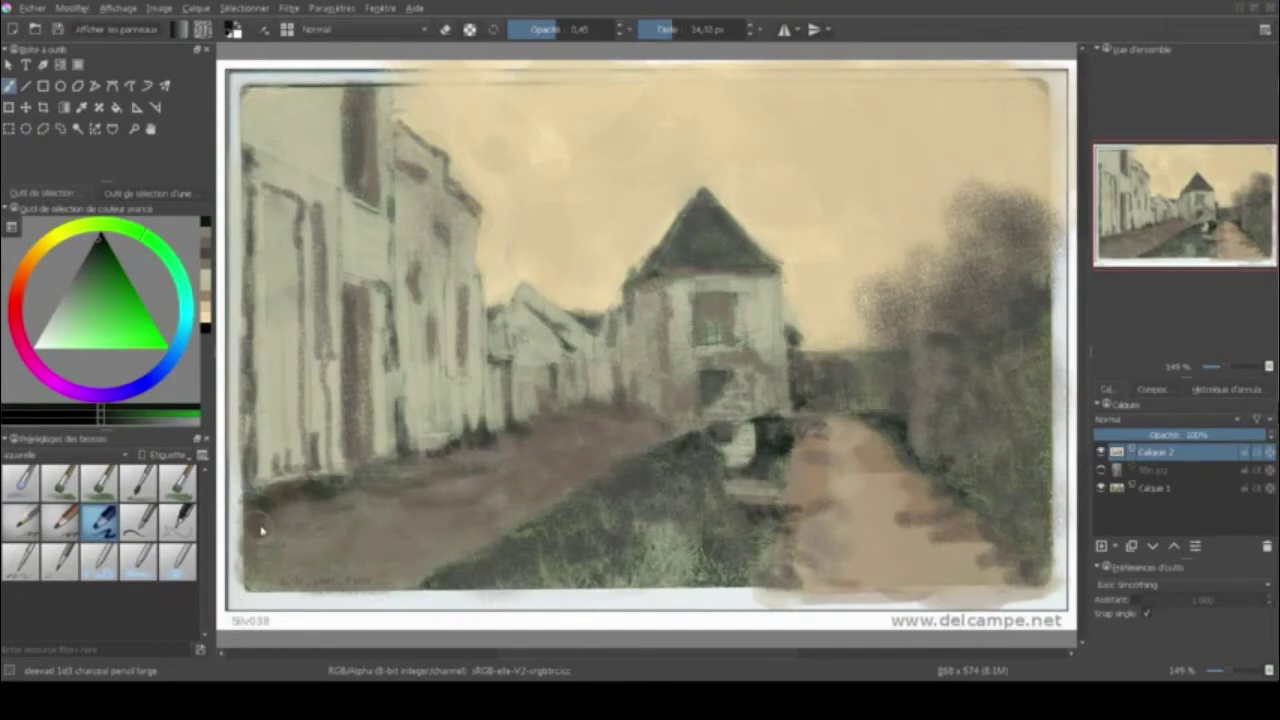
pyautogui.moveTo(578, 509)
pyautogui.mouseDown()
pyautogui.moveTo(530, 550)
pyautogui.moveTo(700, 551)
pyautogui.moveTo(625, 471)
pyautogui.mouseUp()
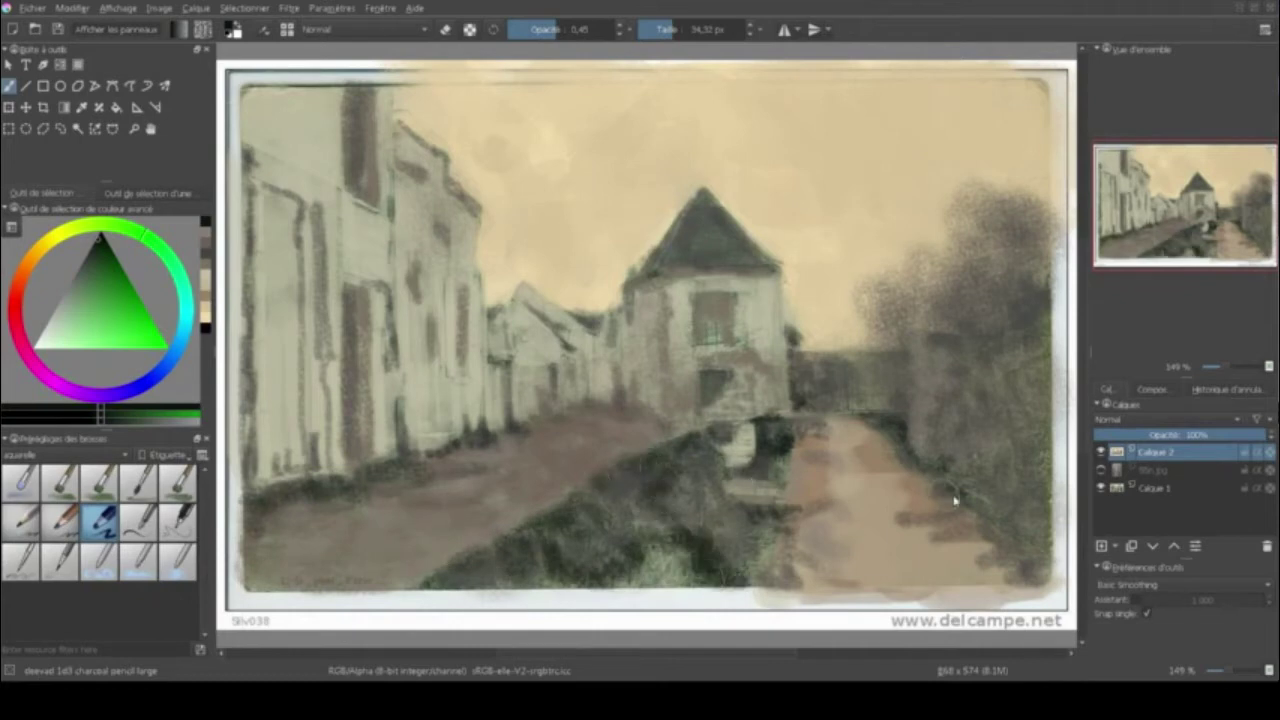
pyautogui.press(']')
pyautogui.press(']')
pyautogui.press(']')
pyautogui.moveTo(916, 362)
pyautogui.mouseDown()
pyautogui.moveTo(820, 395)
pyautogui.moveTo(830, 405)
pyautogui.mouseUp()
pyautogui.press('[')
pyautogui.press('[')
# - Shrink the brush to about 7 px and toggle film.jpg to compare, leaving it hidden
pyautogui.click(658, 30)
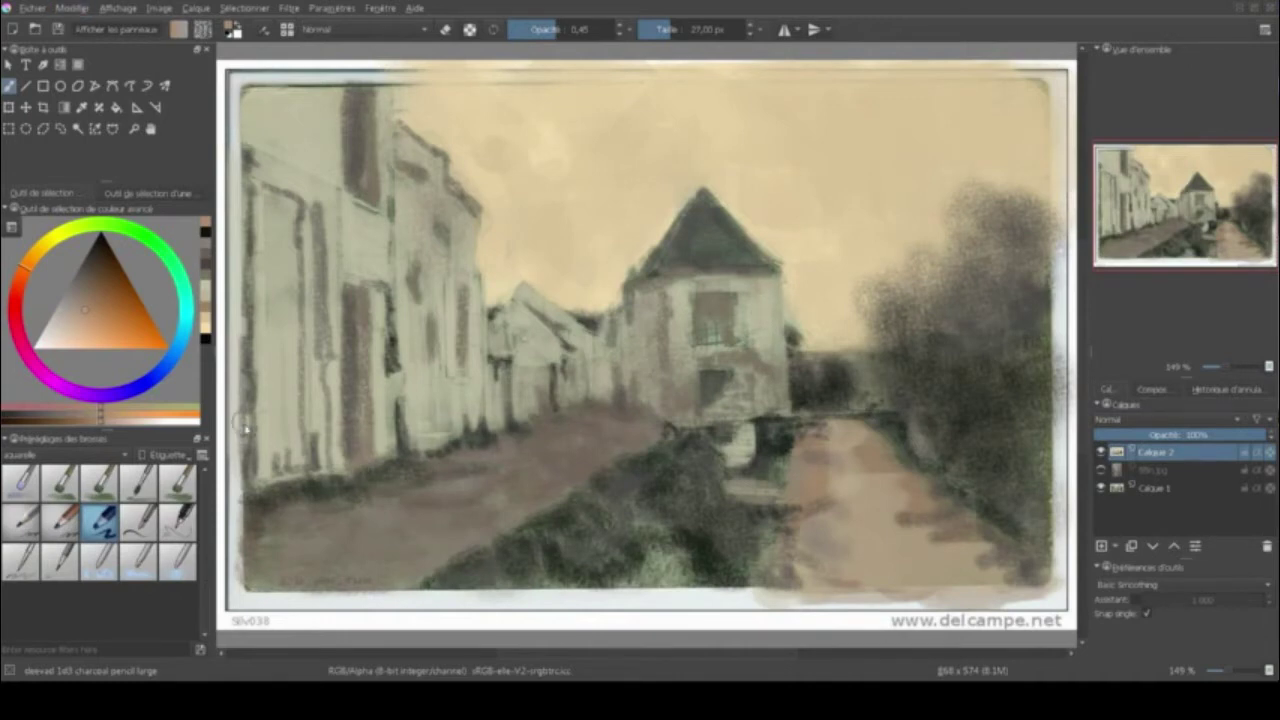
pyautogui.click(1101, 469)
pyautogui.click(1101, 469)
pyautogui.click(1101, 469)
pyautogui.click(1102, 470)
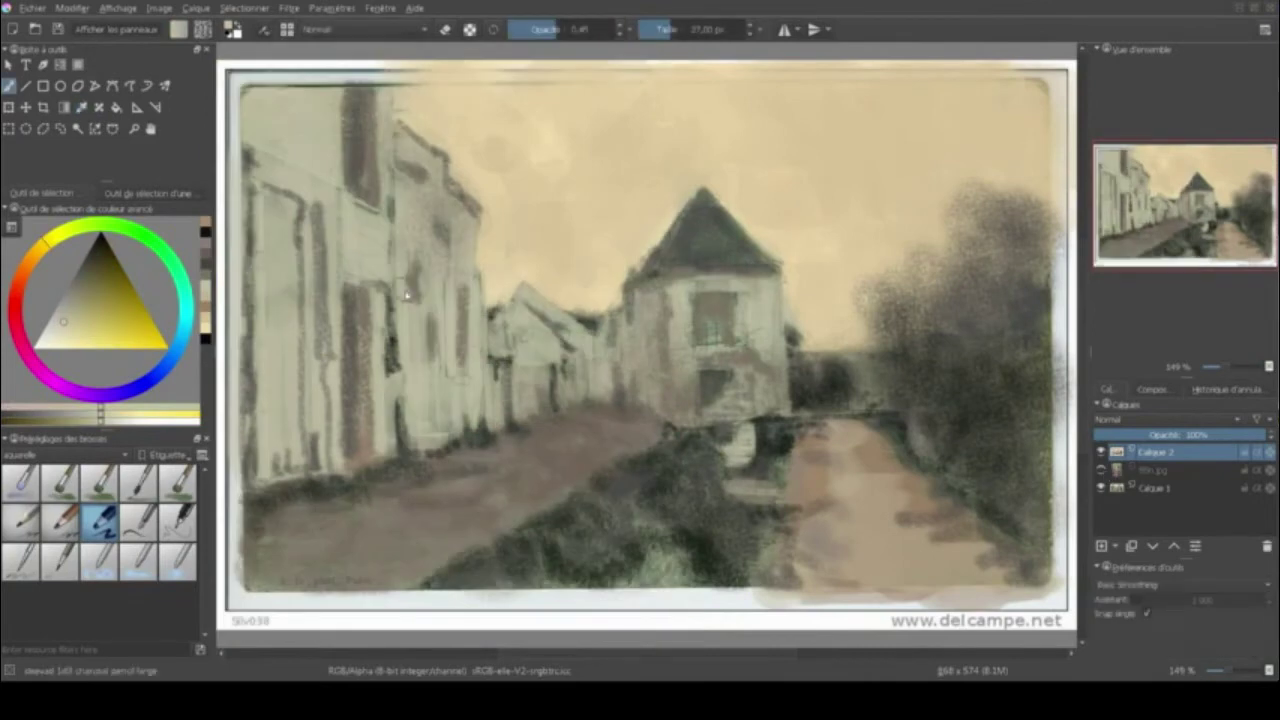
# - Dab light paint on the tower window and wall, the small roofs and the right-hand road
pyautogui.moveTo(685, 340); pyautogui.dragTo(778, 360)
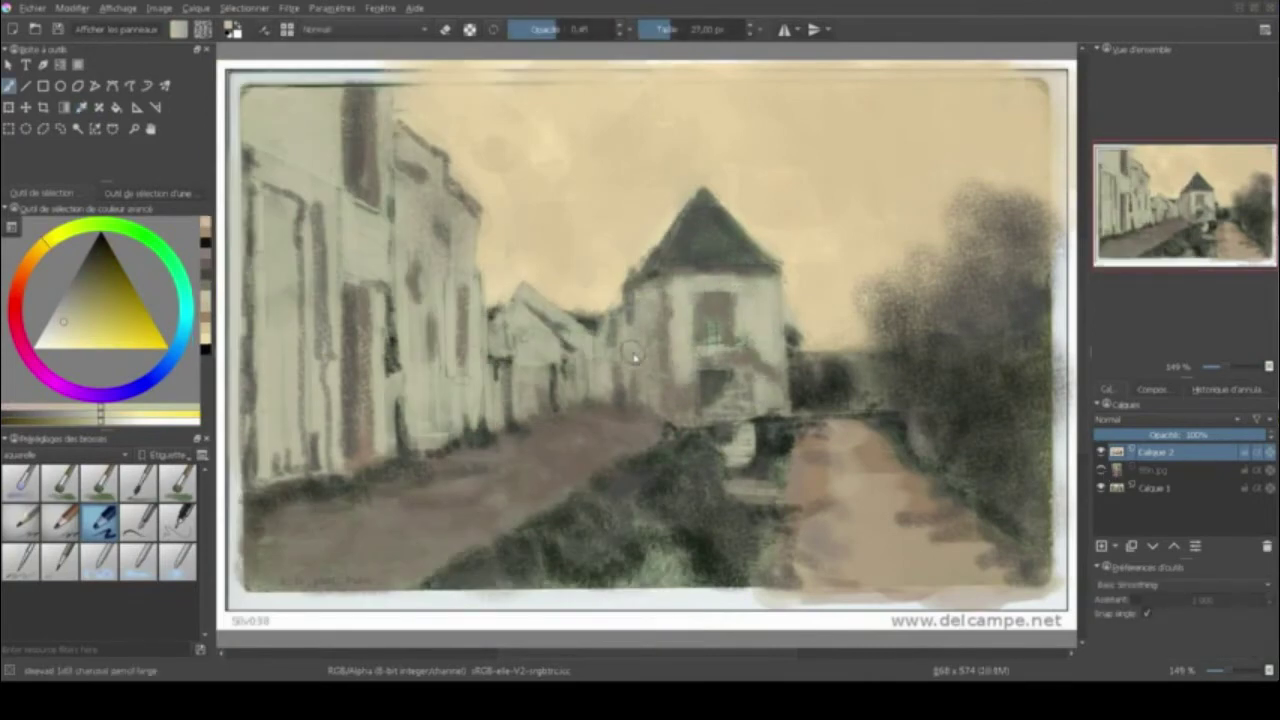
pyautogui.moveTo(654, 325)
pyautogui.mouseDown()
pyautogui.moveTo(652, 412)
pyautogui.moveTo(666, 318)
pyautogui.mouseUp()
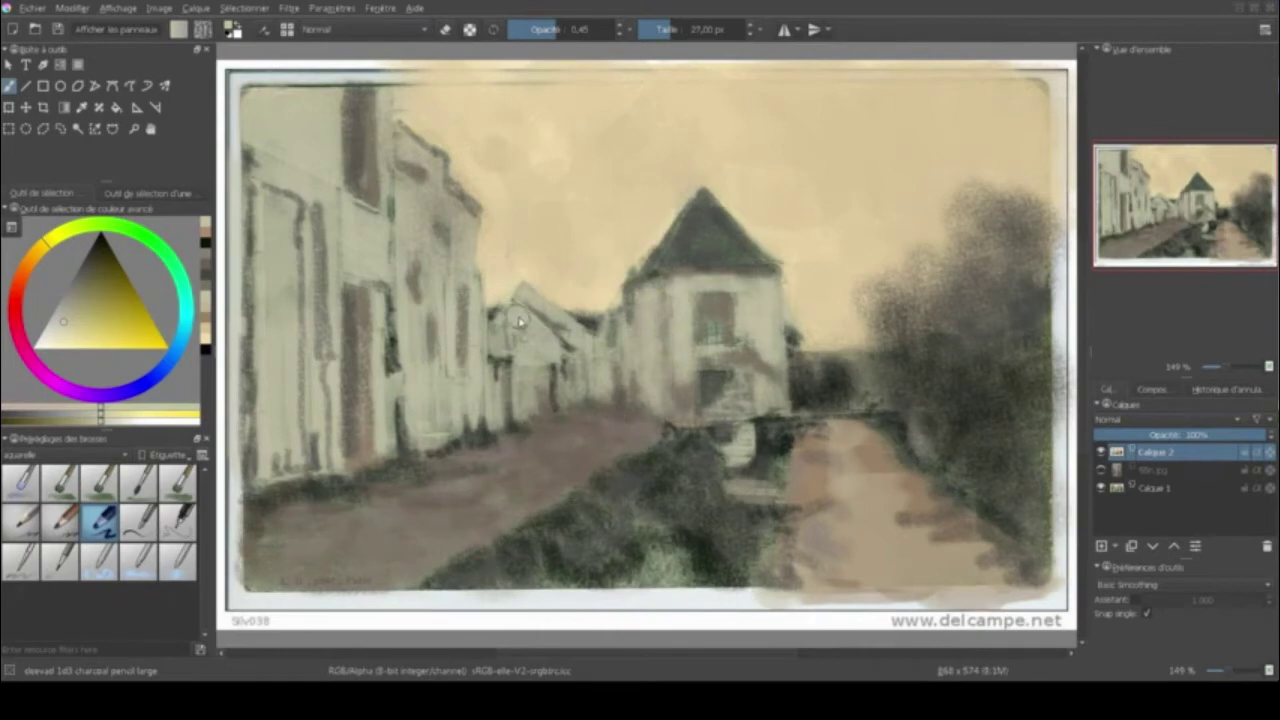
pyautogui.moveTo(549, 312); pyautogui.dragTo(630, 401)
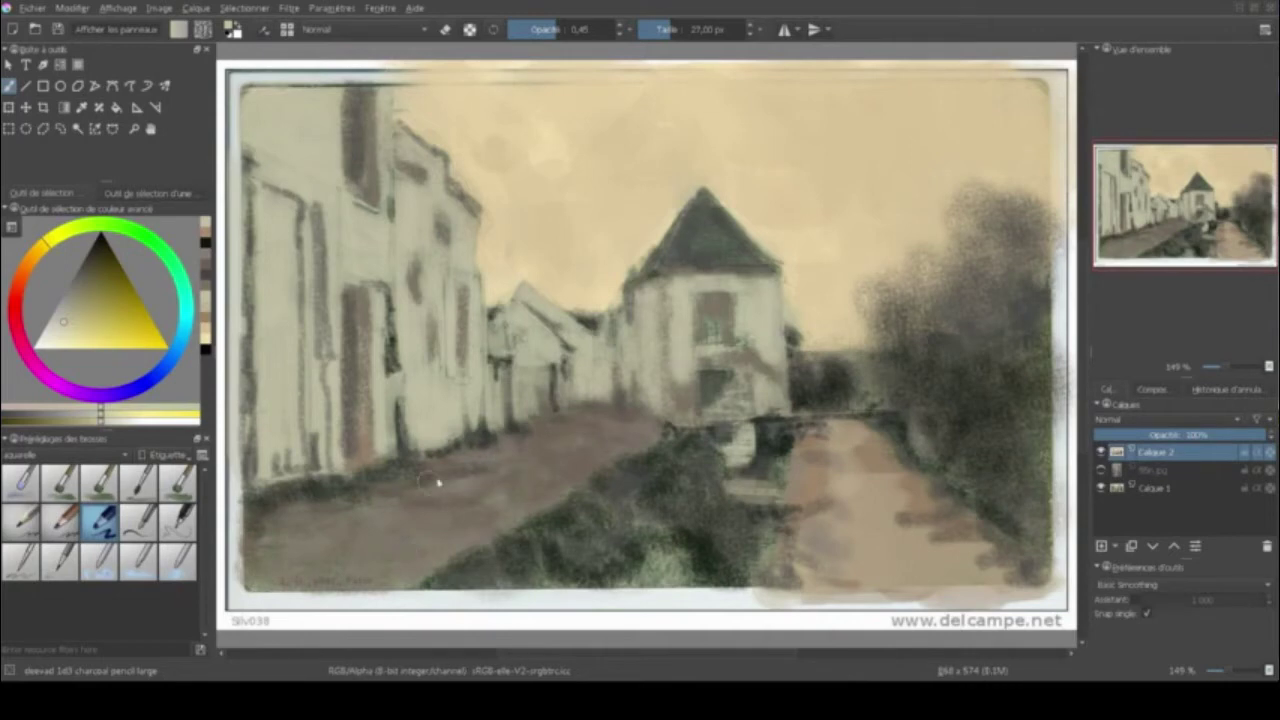
pyautogui.moveTo(843, 452); pyautogui.dragTo(865, 578)
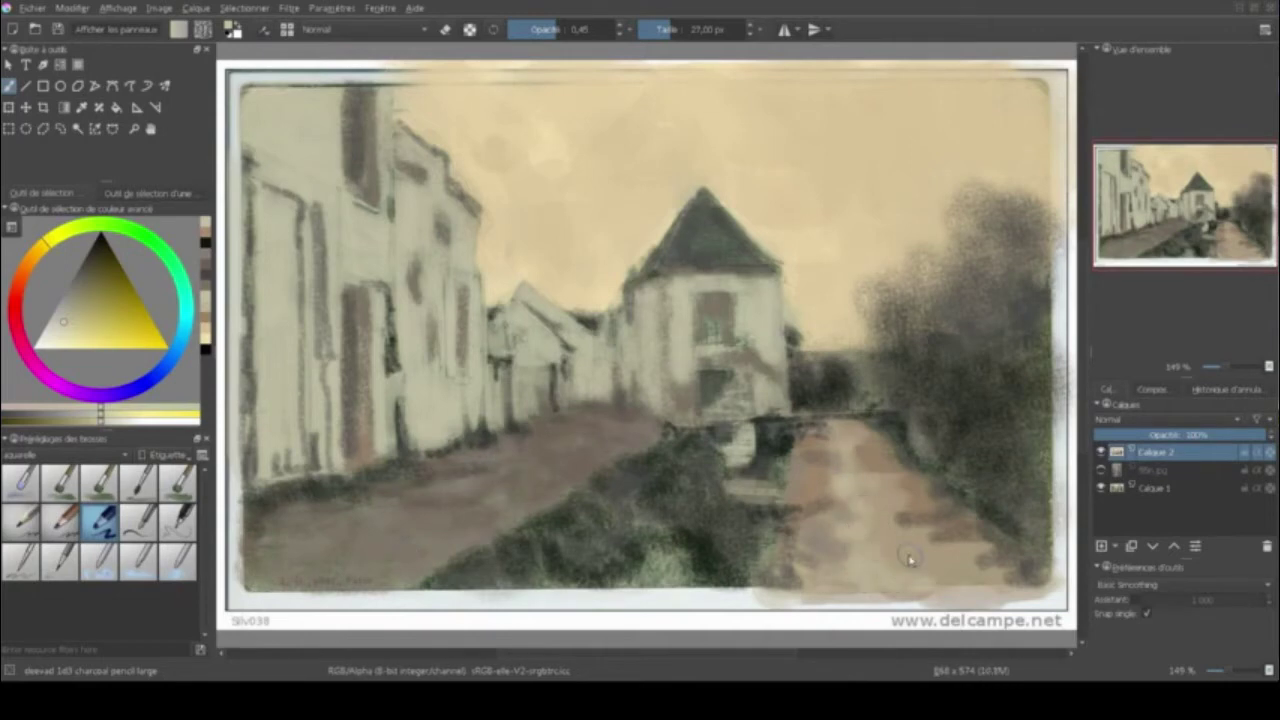
pyautogui.moveTo(698, 330); pyautogui.dragTo(733, 334)
# - With a 3 px brush, retouch the stairs beside the tower and the tower balcony
pyautogui.press('[')
pyautogui.press('[')
pyautogui.press('[')
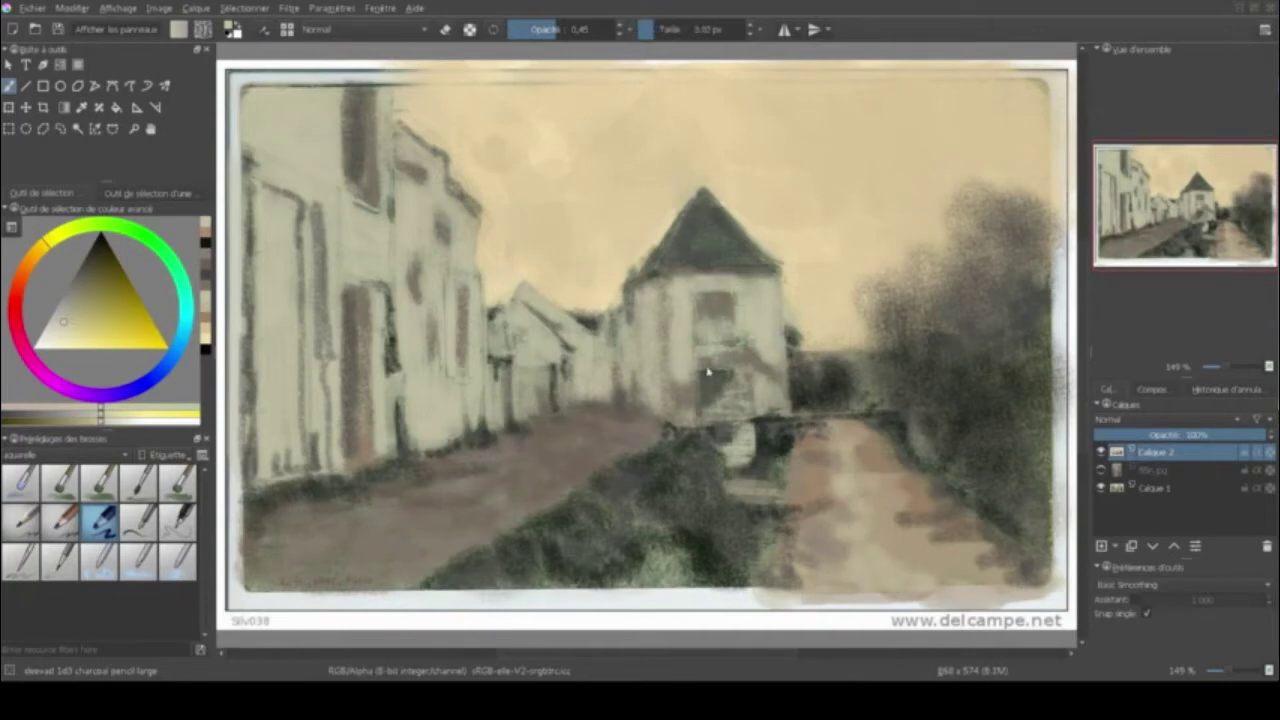
pyautogui.moveTo(735, 414); pyautogui.dragTo(704, 425)
pyautogui.moveTo(724, 352); pyautogui.dragTo(736, 350)
pyautogui.moveTo(745, 440)
pyautogui.mouseDown()
pyautogui.moveTo(748, 428)
pyautogui.moveTo(760, 498)
pyautogui.mouseUp()
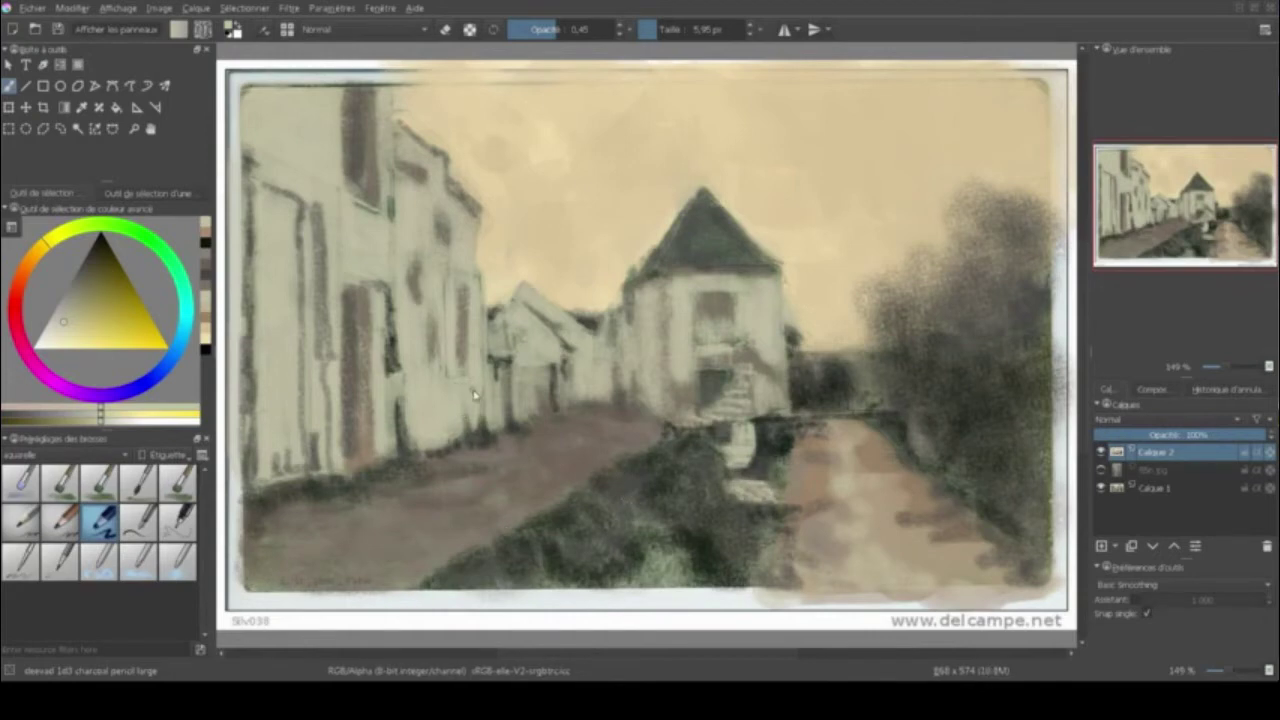
# - Switch preset at about 19 px, stroke below the stairs and lighten the left house walls
pyautogui.press('i')
pyautogui.press('i')
pyautogui.press('i')
pyautogui.press('/')
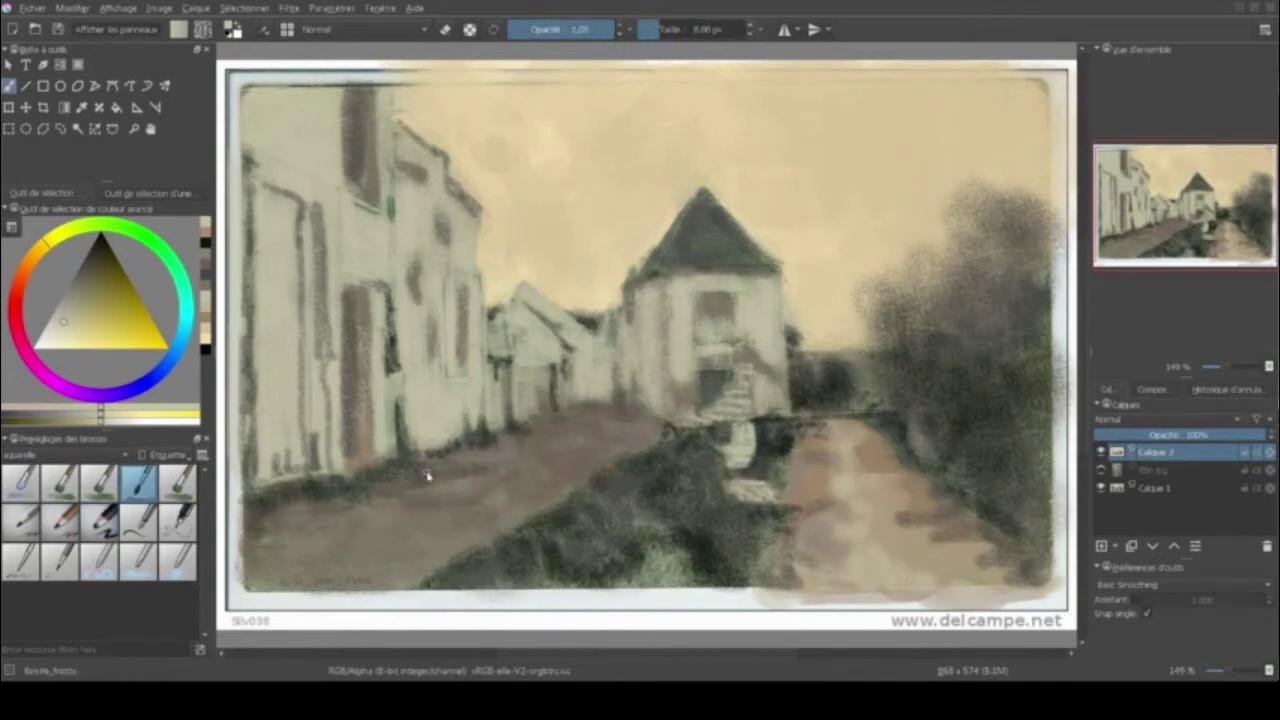
pyautogui.click(659, 35)
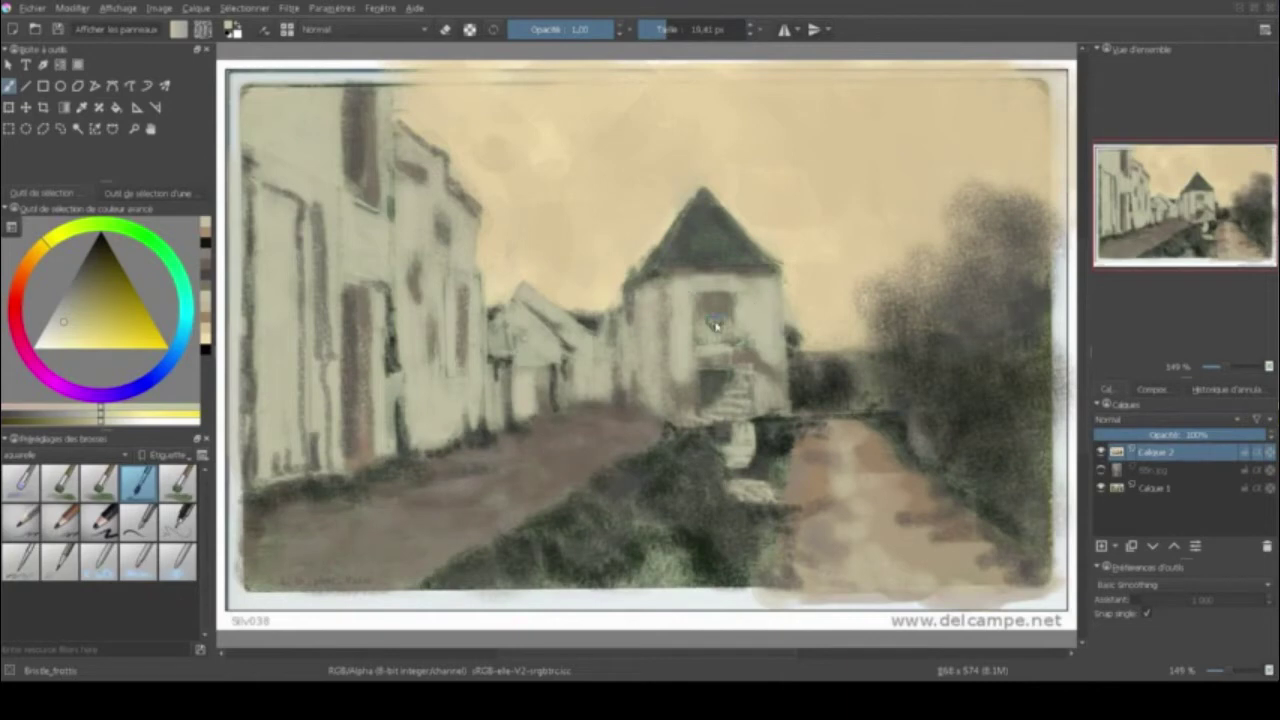
pyautogui.moveTo(742, 455); pyautogui.dragTo(748, 428)
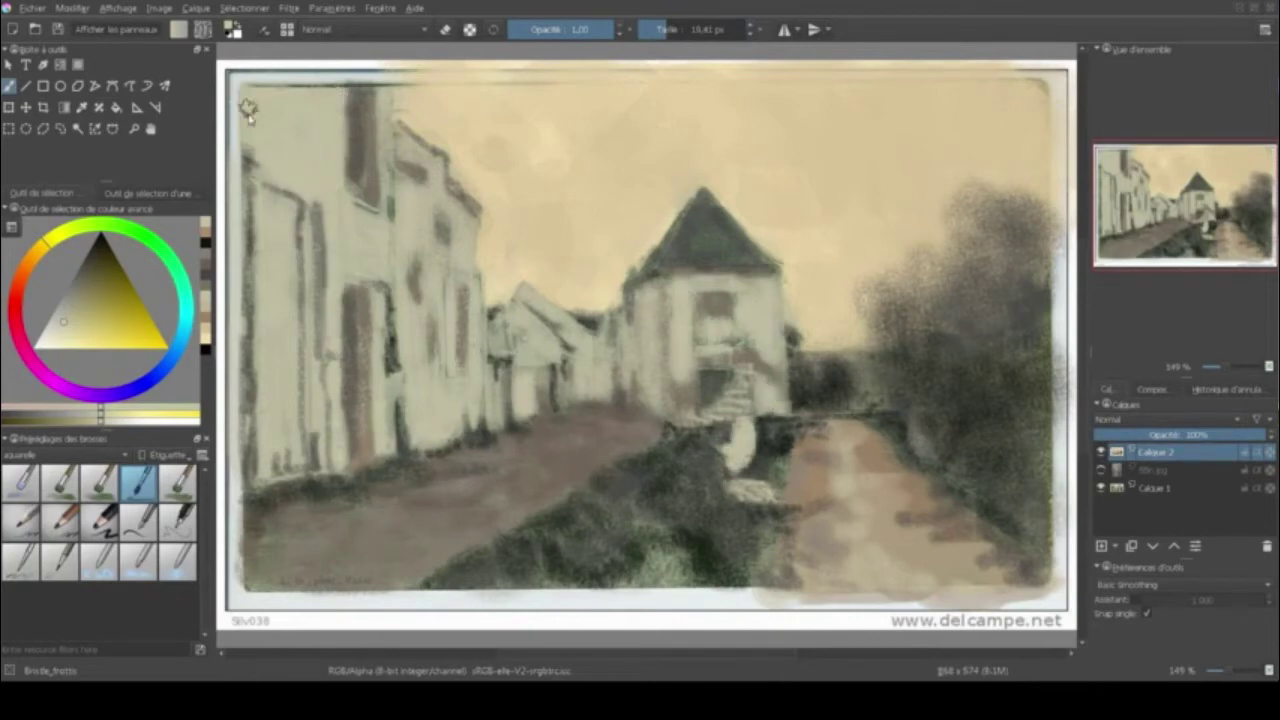
pyautogui.moveTo(246, 106); pyautogui.dragTo(262, 192)
pyautogui.moveTo(345, 450); pyautogui.dragTo(329, 366)
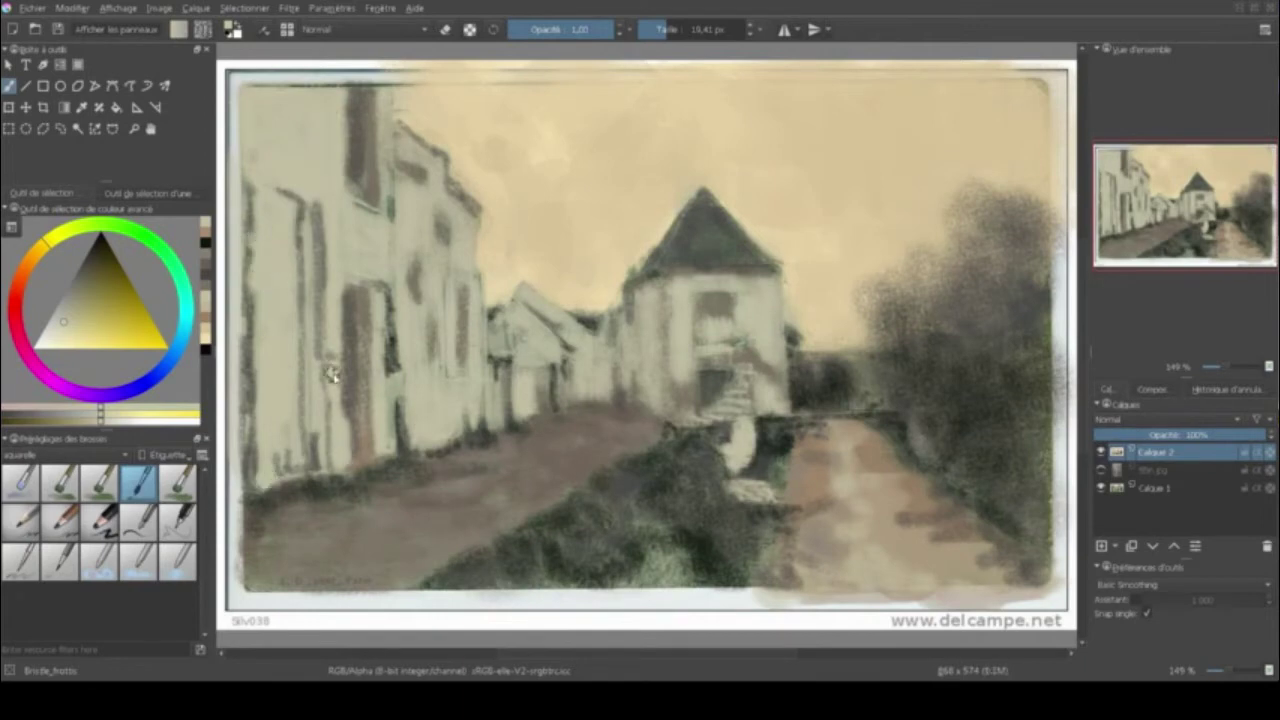
pyautogui.moveTo(337, 320); pyautogui.dragTo(345, 410)
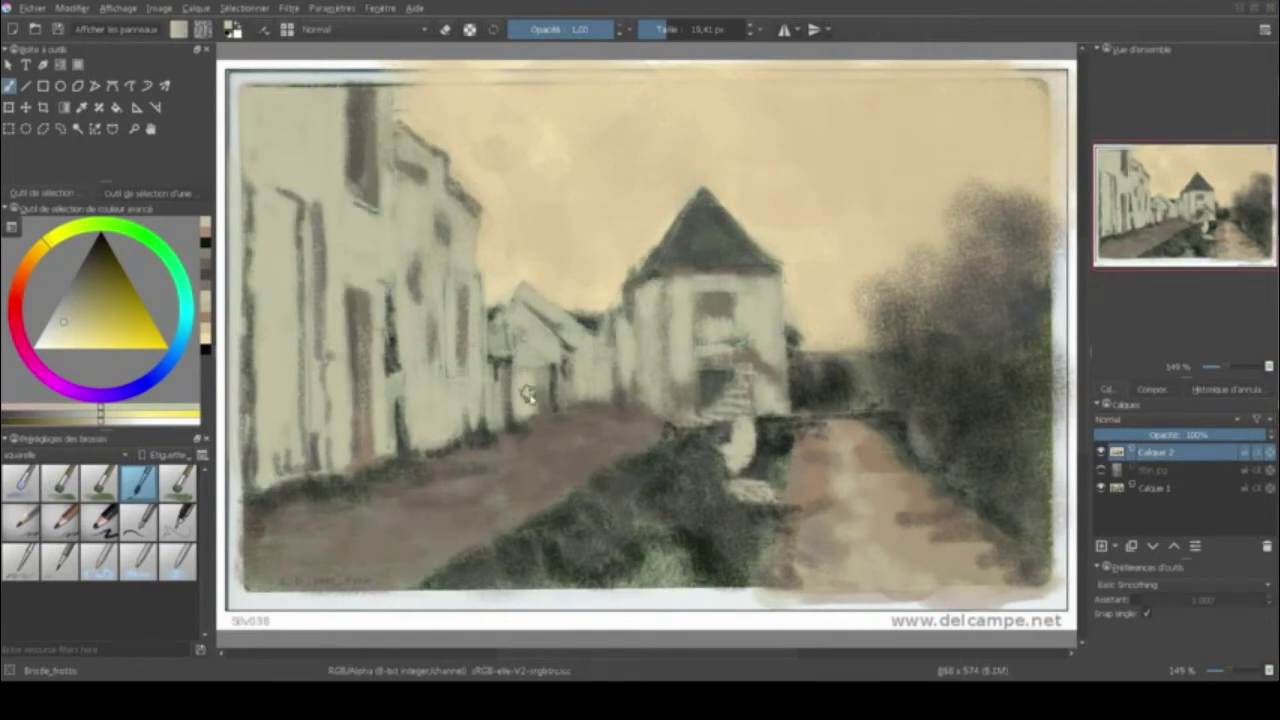
# - With the charcoal pencil, break up the dark green foreground with pale strokes
pyautogui.press('/')
pyautogui.moveTo(640, 525); pyautogui.dragTo(655, 575)
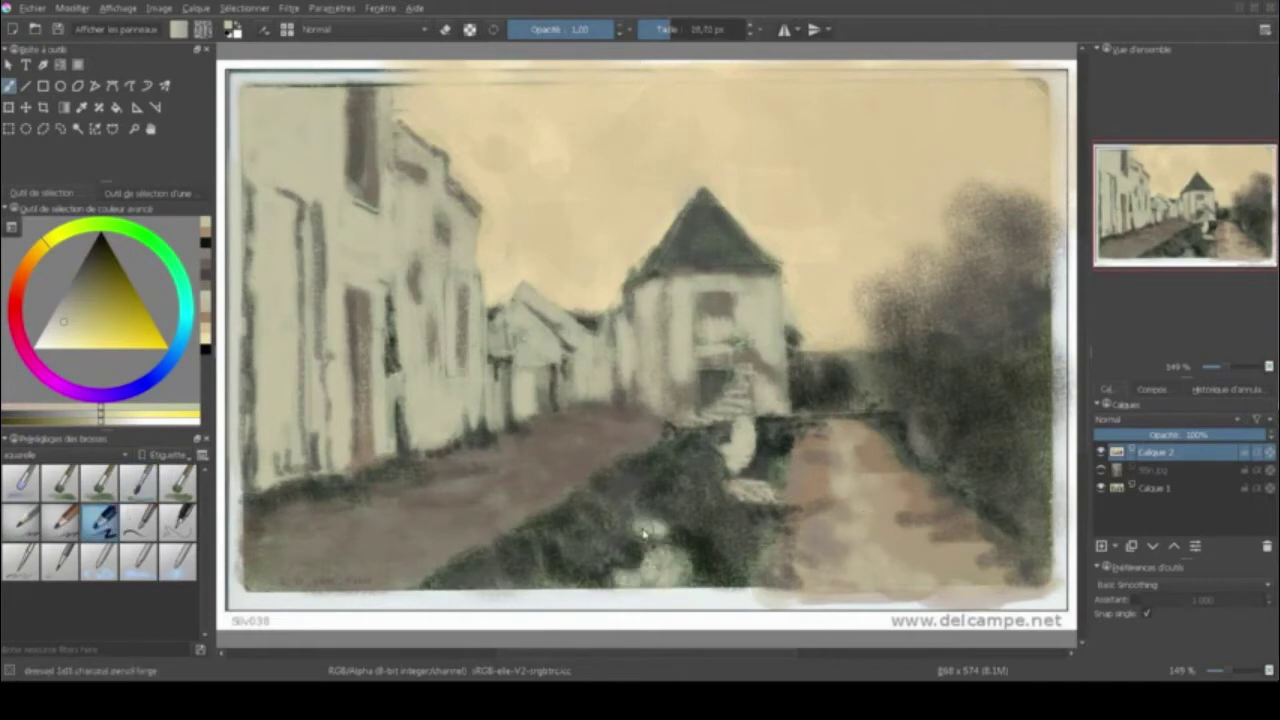
pyautogui.moveTo(600, 500); pyautogui.dragTo(660, 545)
pyautogui.moveTo(590, 570)
pyautogui.mouseDown()
pyautogui.moveTo(545, 586)
pyautogui.moveTo(465, 565)
pyautogui.moveTo(575, 520)
pyautogui.mouseUp()
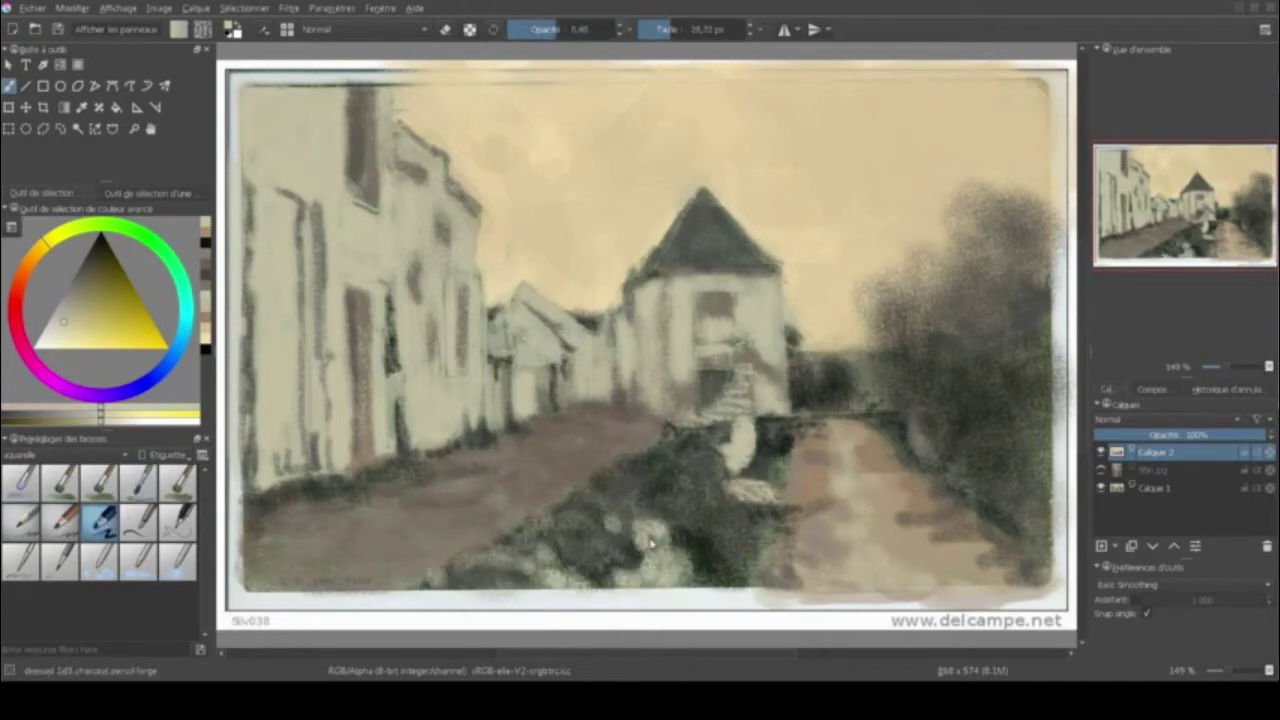
pyautogui.moveTo(650, 470)
pyautogui.mouseDown()
pyautogui.moveTo(700, 530)
pyautogui.moveTo(604, 517)
pyautogui.moveTo(620, 575)
pyautogui.mouseUp()
pyautogui.moveTo(575, 530); pyautogui.dragTo(585, 580)
pyautogui.moveTo(670, 515); pyautogui.dragTo(730, 580)
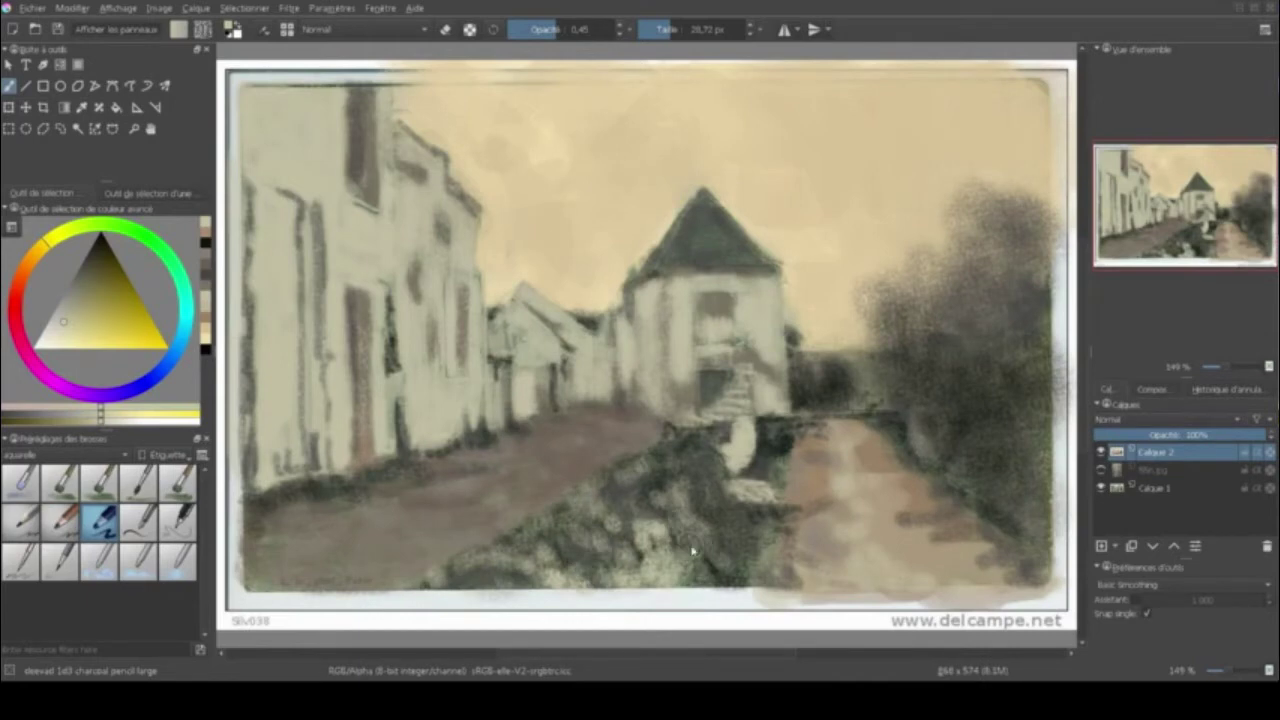
pyautogui.moveTo(650, 450); pyautogui.dragTo(700, 435)
pyautogui.moveTo(765, 460); pyautogui.dragTo(785, 485)
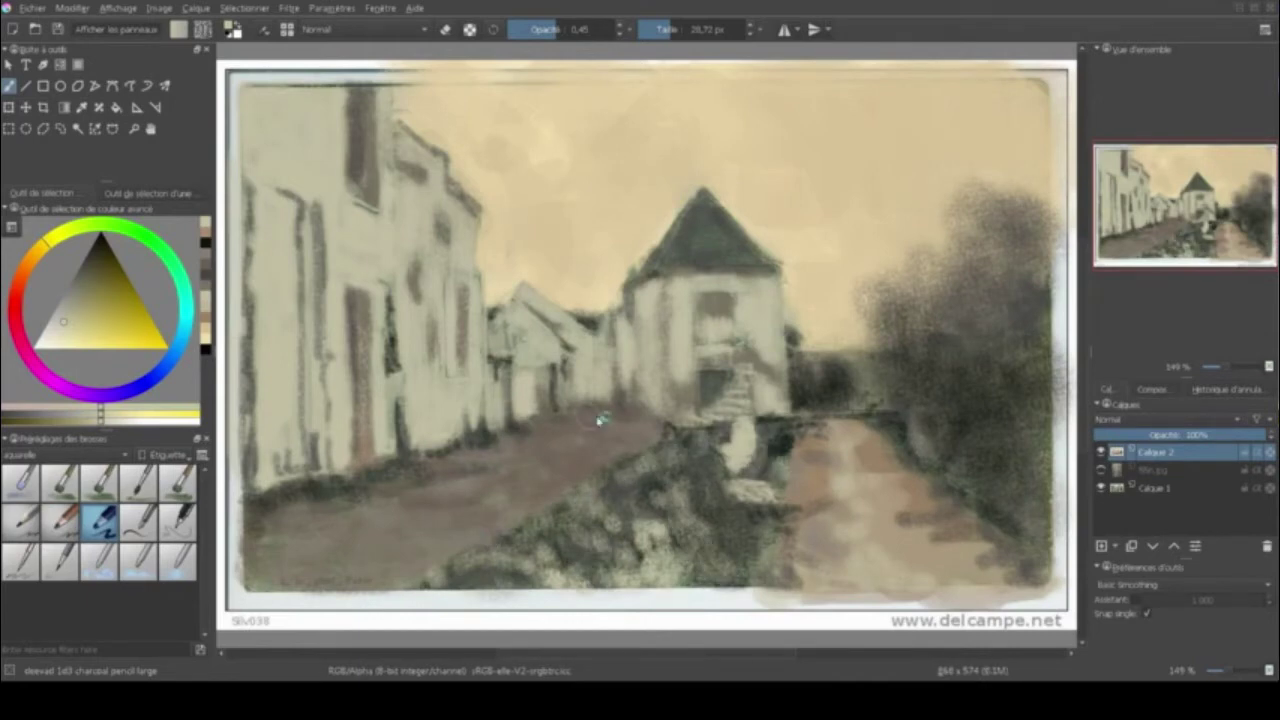
# - Compare with the reference, then paint reddish strokes around the tower window with a 6 px brush
pyautogui.click(1101, 470)
pyautogui.keyDown('ctrl'); pyautogui.click(235, 605); pyautogui.keyUp('ctrl')
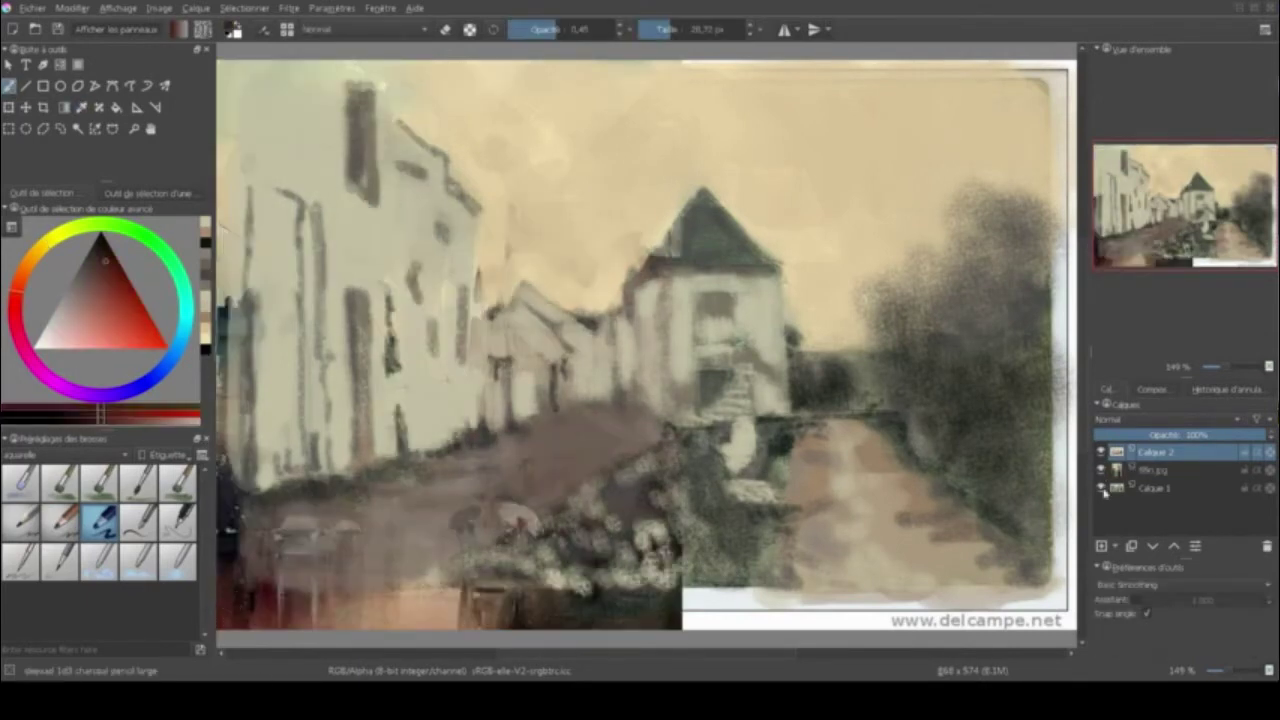
pyautogui.click(1101, 470)
pyautogui.click(658, 30)
pyautogui.click(659, 30)
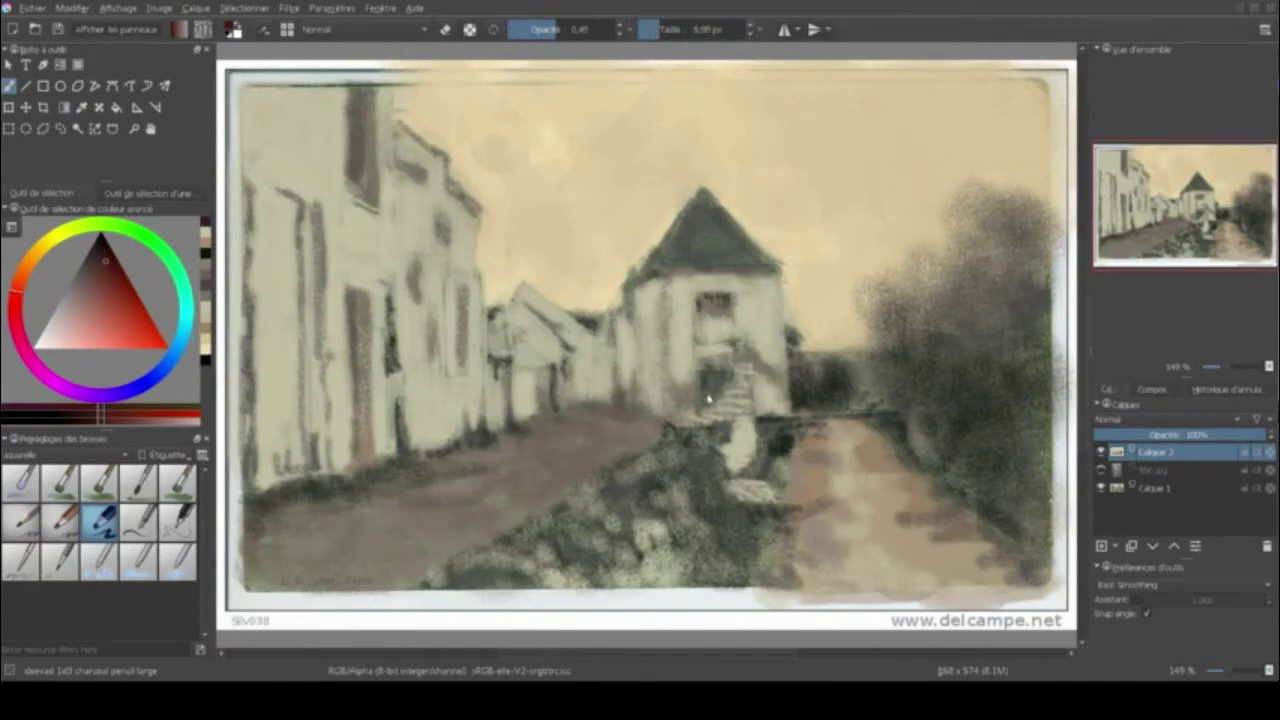
pyautogui.press('i')
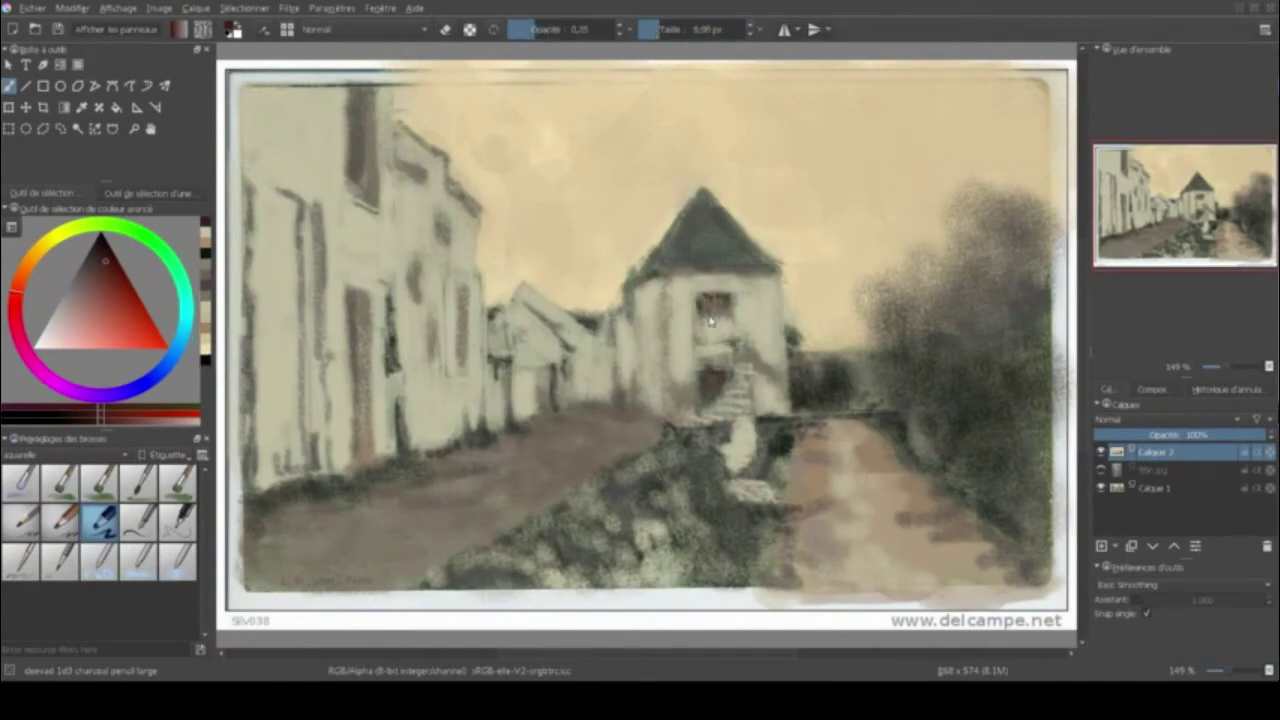
pyautogui.moveTo(711, 320); pyautogui.dragTo(730, 344)
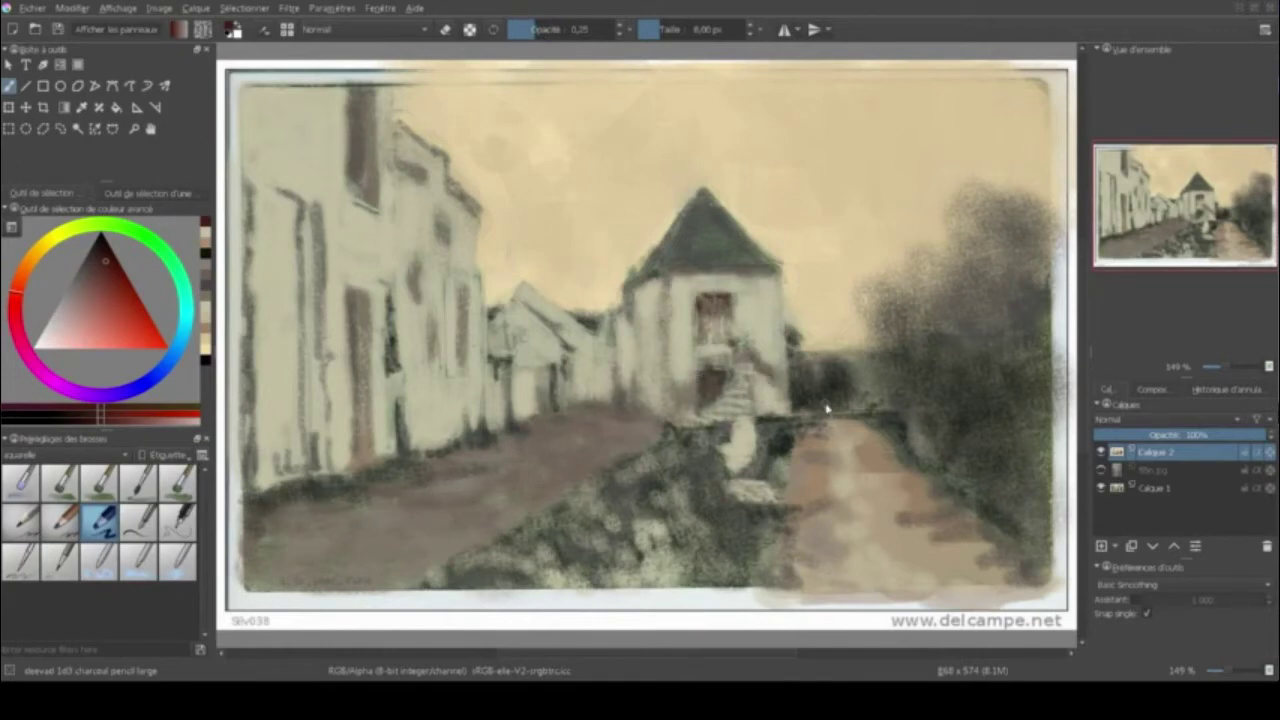
# - Enlarge the brush, pick a new colour and darken the building edge beside the tower
pyautogui.click(1101, 470)
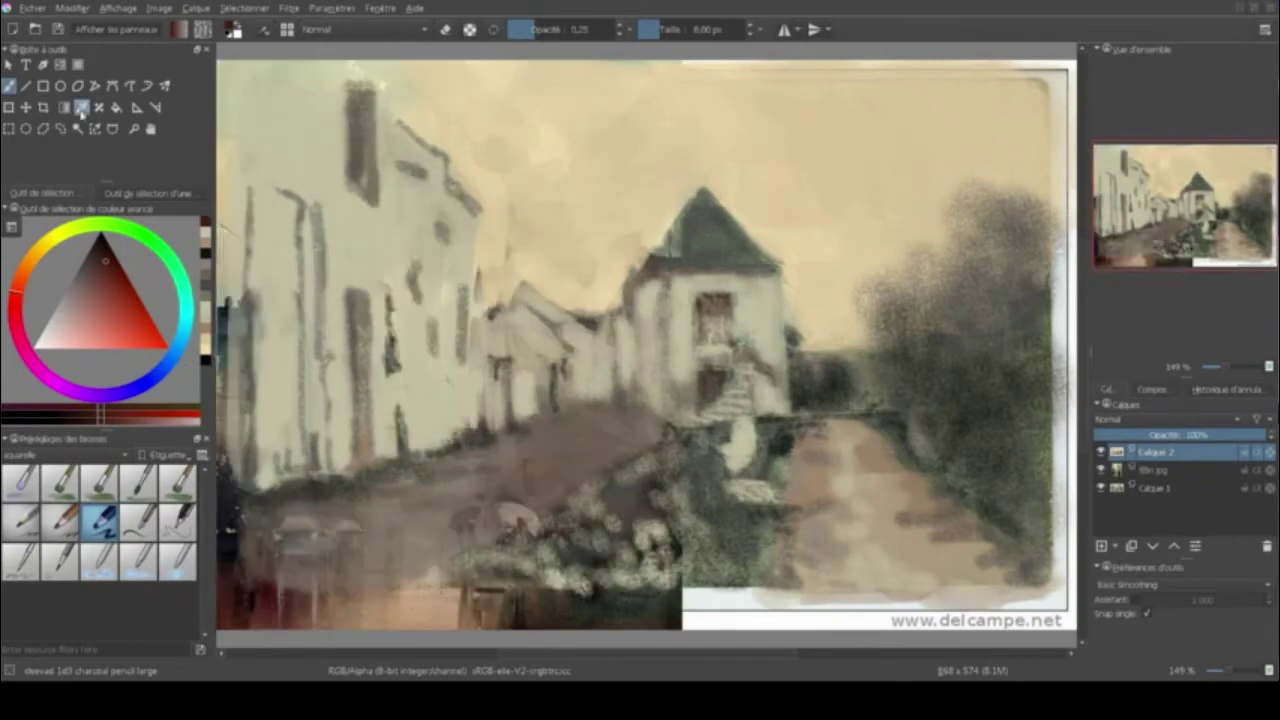
pyautogui.click(1101, 470)
pyautogui.click(667, 30)
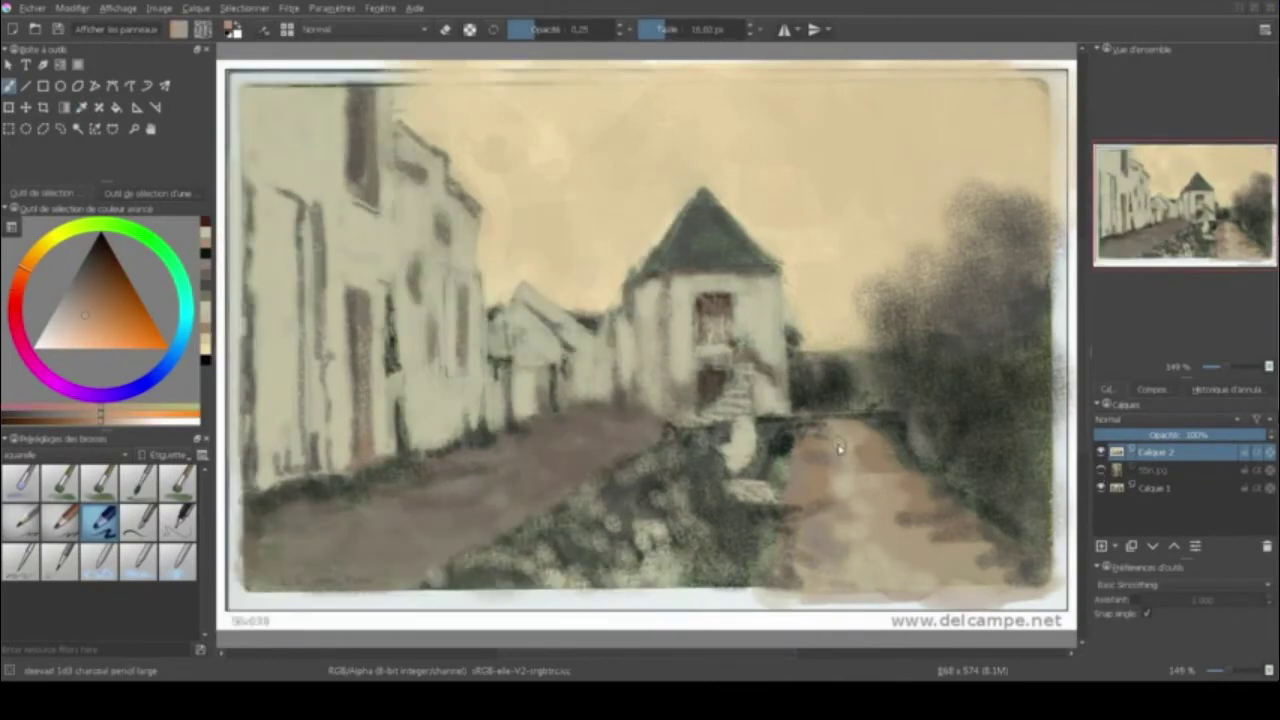
pyautogui.moveTo(840, 449); pyautogui.dragTo(856, 479)
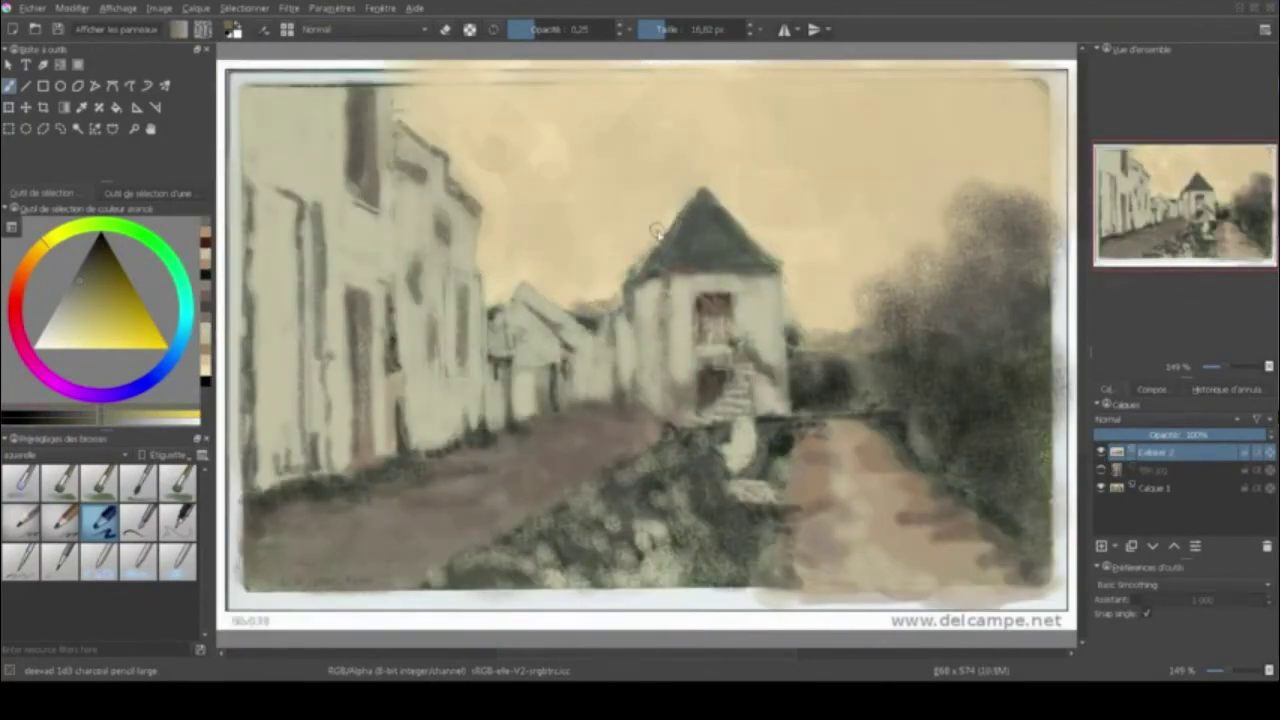
pyautogui.moveTo(486, 262)
pyautogui.mouseDown()
pyautogui.moveTo(490, 300)
pyautogui.moveTo(454, 306)
pyautogui.mouseUp()
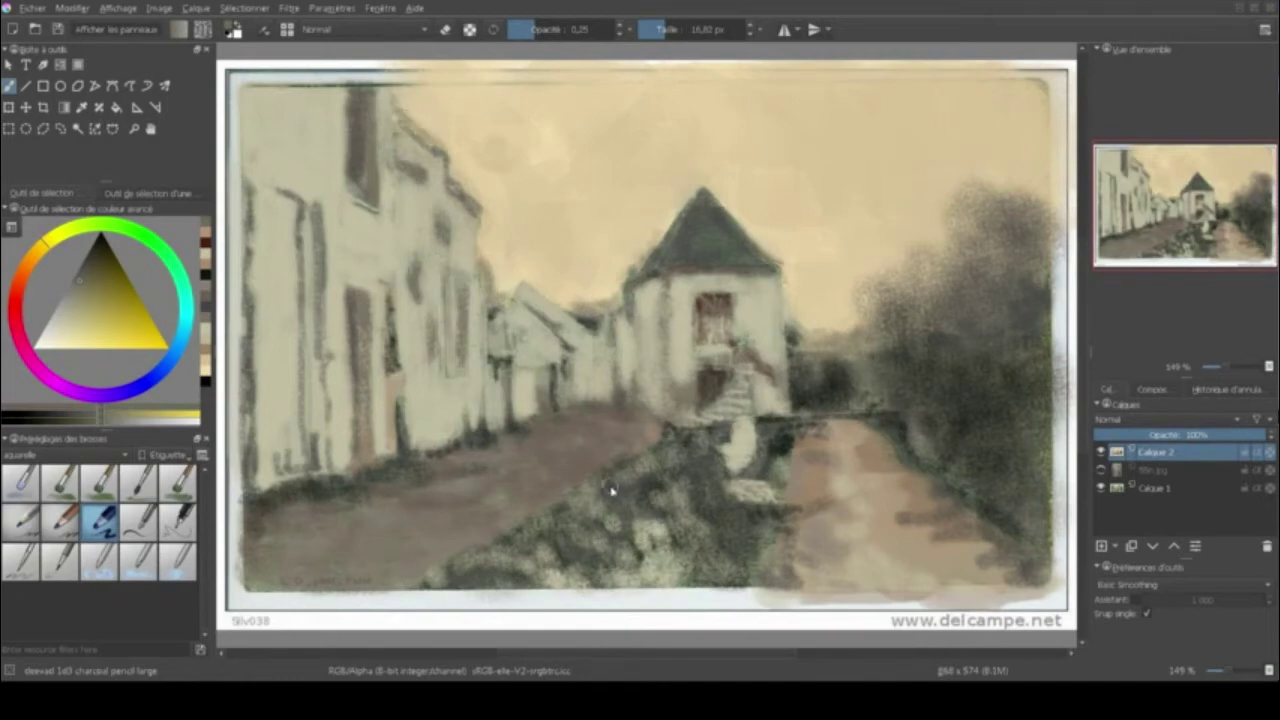
pyautogui.click(1101, 466)
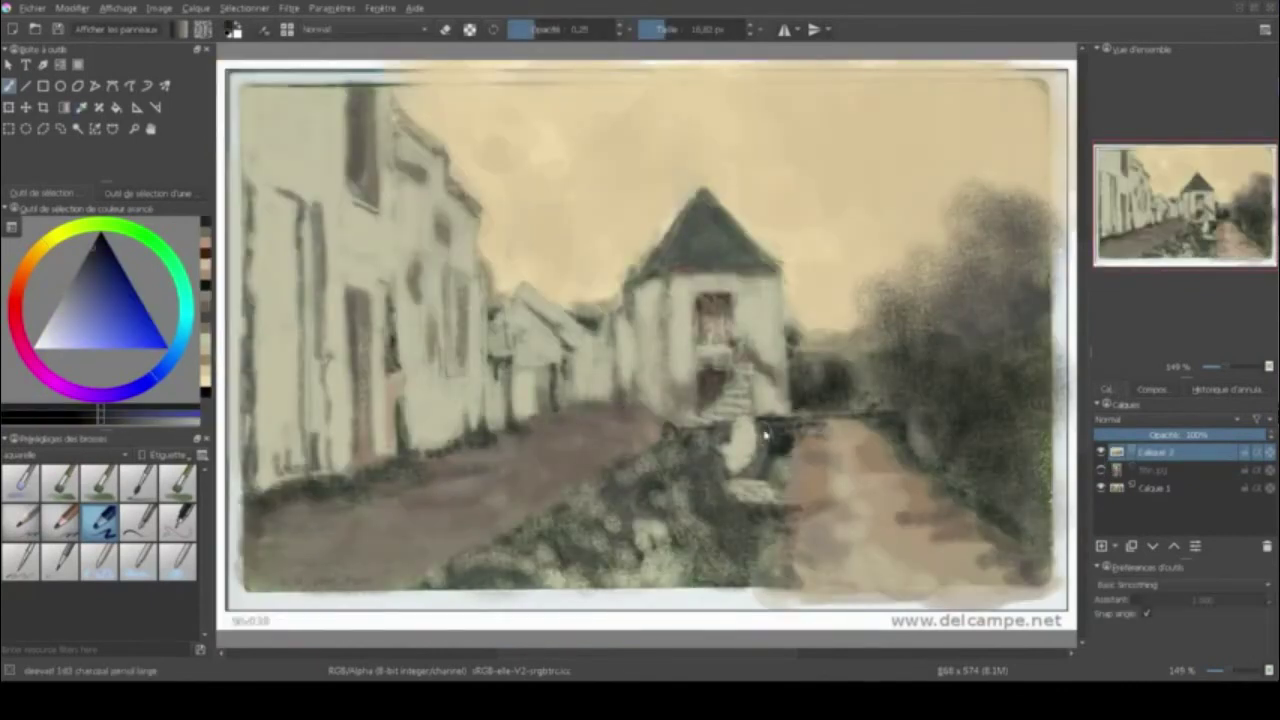
# - With a 25 px brush, darken the road edge, wall base, lower-right corner, riverside path and window column
pyautogui.moveTo(665, 428)
pyautogui.mouseDown()
pyautogui.moveTo(591, 414)
pyautogui.moveTo(557, 423)
pyautogui.moveTo(575, 425)
pyautogui.mouseUp()
pyautogui.click(686, 30)
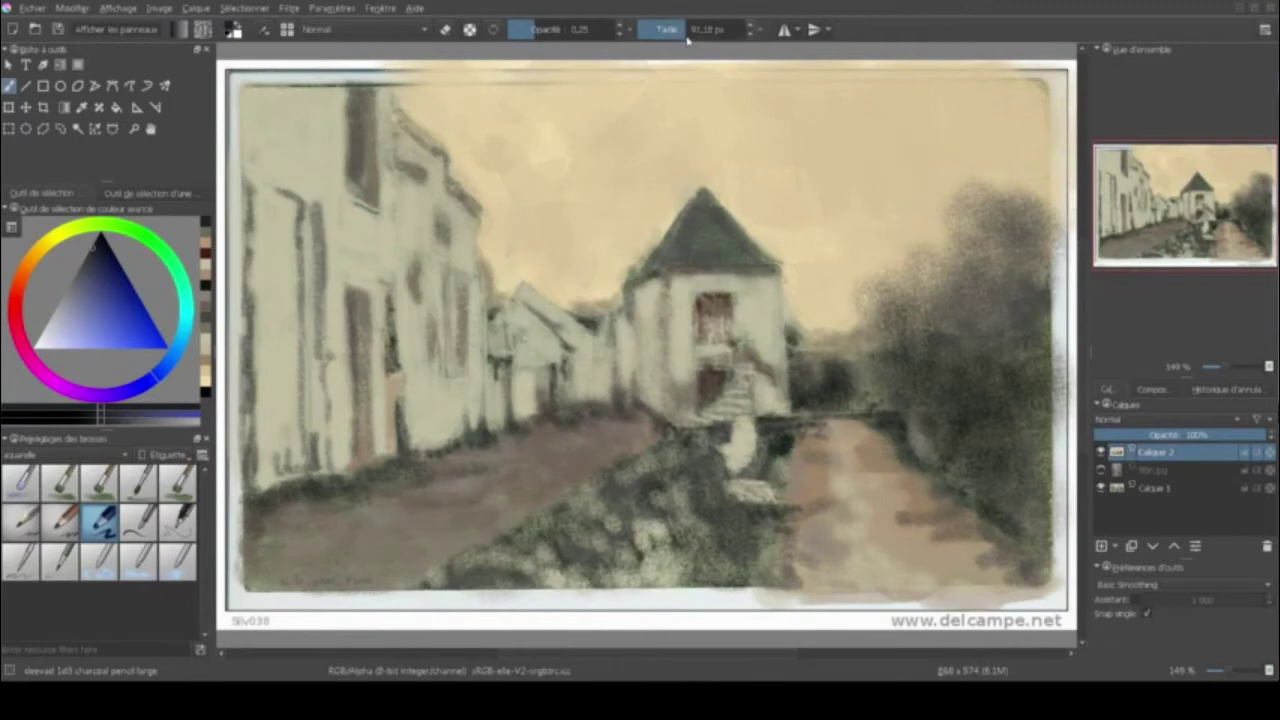
pyautogui.moveTo(686, 30); pyautogui.dragTo(662, 30)
pyautogui.moveTo(634, 443)
pyautogui.mouseDown()
pyautogui.moveTo(462, 514)
pyautogui.moveTo(286, 526)
pyautogui.moveTo(263, 565)
pyautogui.moveTo(357, 583)
pyautogui.moveTo(260, 560)
pyautogui.moveTo(422, 583)
pyautogui.moveTo(265, 515)
pyautogui.moveTo(486, 529)
pyautogui.moveTo(560, 486)
pyautogui.moveTo(594, 432)
pyautogui.mouseUp()
pyautogui.moveTo(500, 529); pyautogui.dragTo(465, 548)
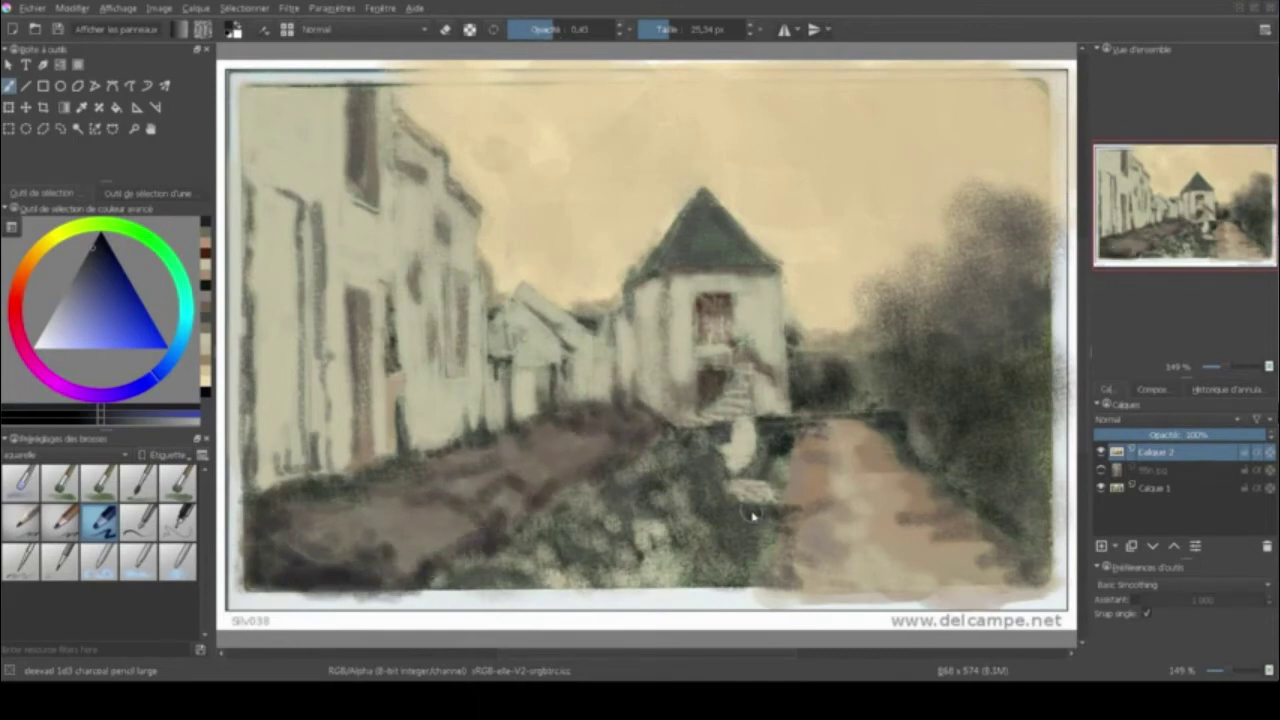
pyautogui.moveTo(912, 404)
pyautogui.mouseDown()
pyautogui.moveTo(1000, 512)
pyautogui.moveTo(1020, 560)
pyautogui.moveTo(1010, 540)
pyautogui.mouseUp()
pyautogui.moveTo(774, 457)
pyautogui.mouseDown()
pyautogui.moveTo(769, 580)
pyautogui.moveTo(797, 555)
pyautogui.mouseUp()
pyautogui.moveTo(366, 443); pyautogui.dragTo(366, 380)
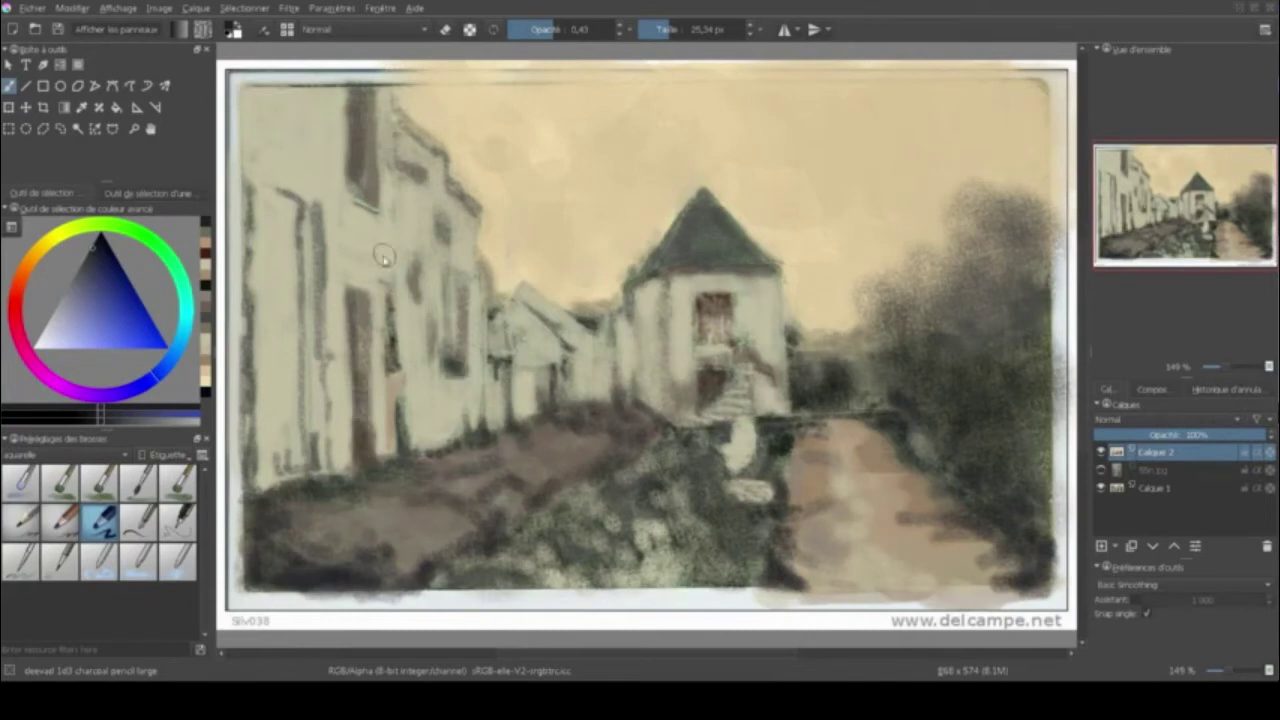
# - Paint a thin dark bridge line across the river, then sample dark green at 0.35 opacity
pyautogui.press('[')
pyautogui.press('[')
pyautogui.press('[')
pyautogui.moveTo(797, 424); pyautogui.dragTo(897, 412)
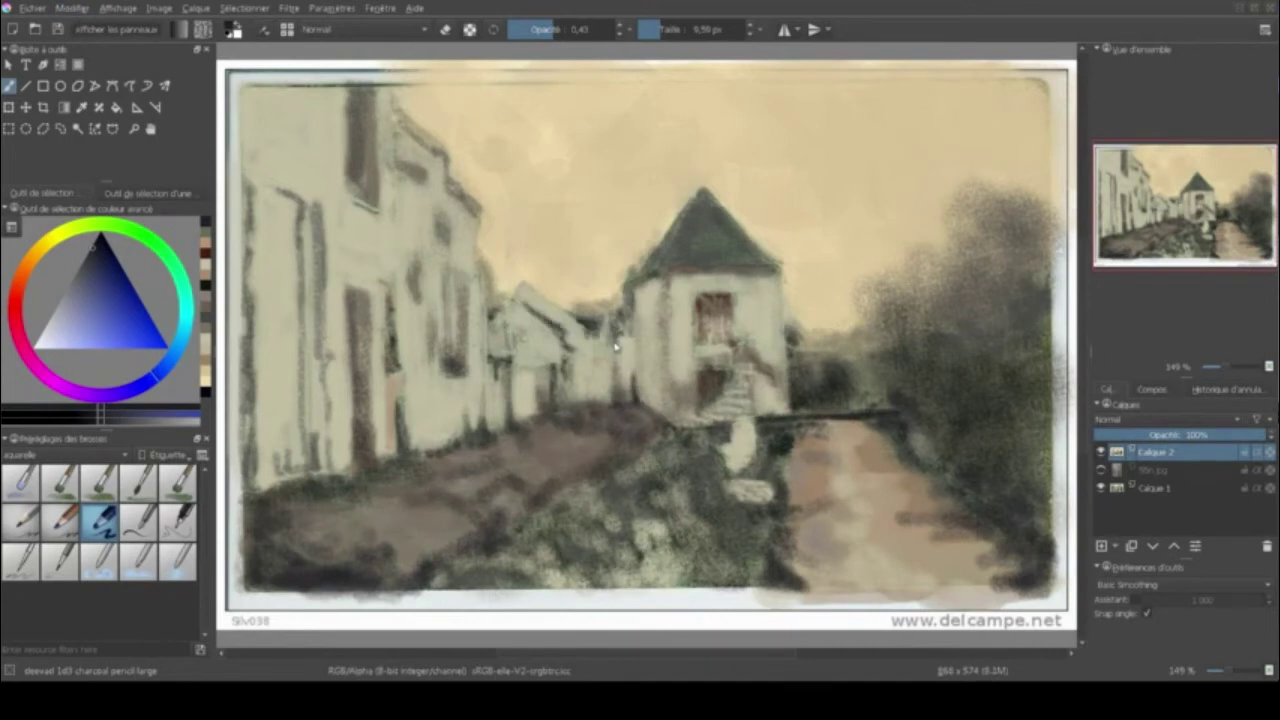
pyautogui.click(540, 31)
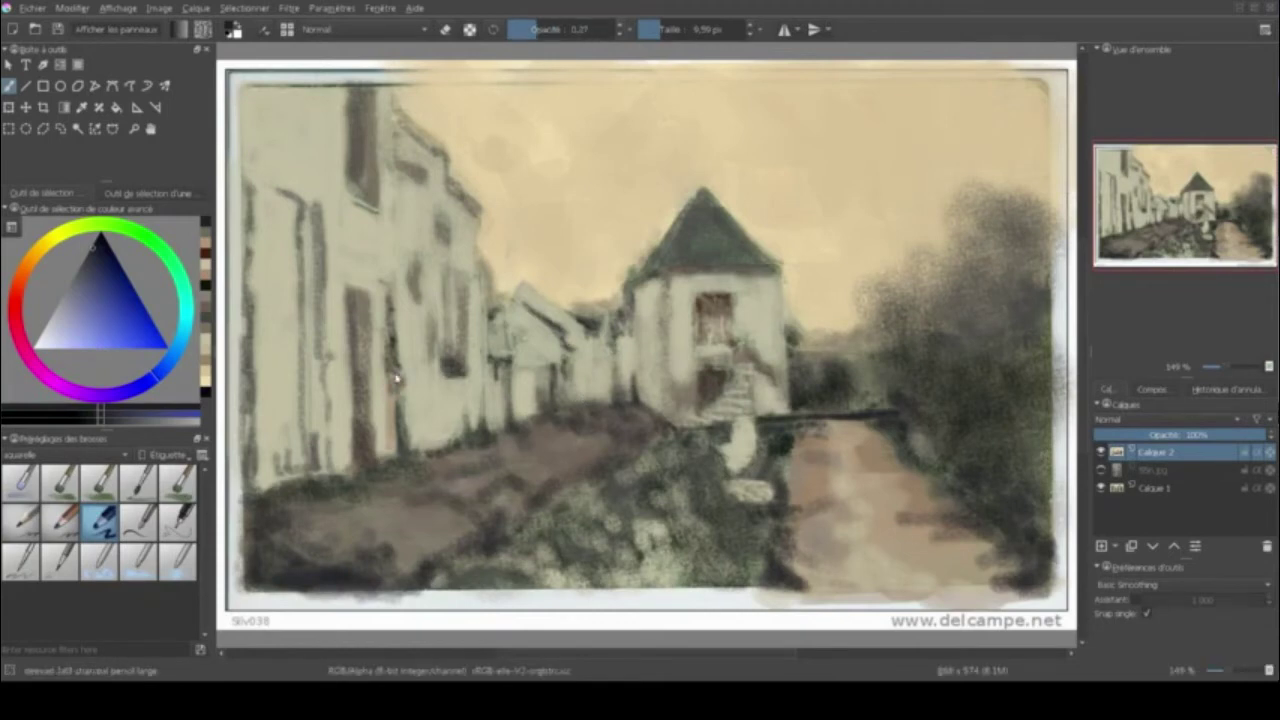
pyautogui.press('p')
pyautogui.click(345, 555)
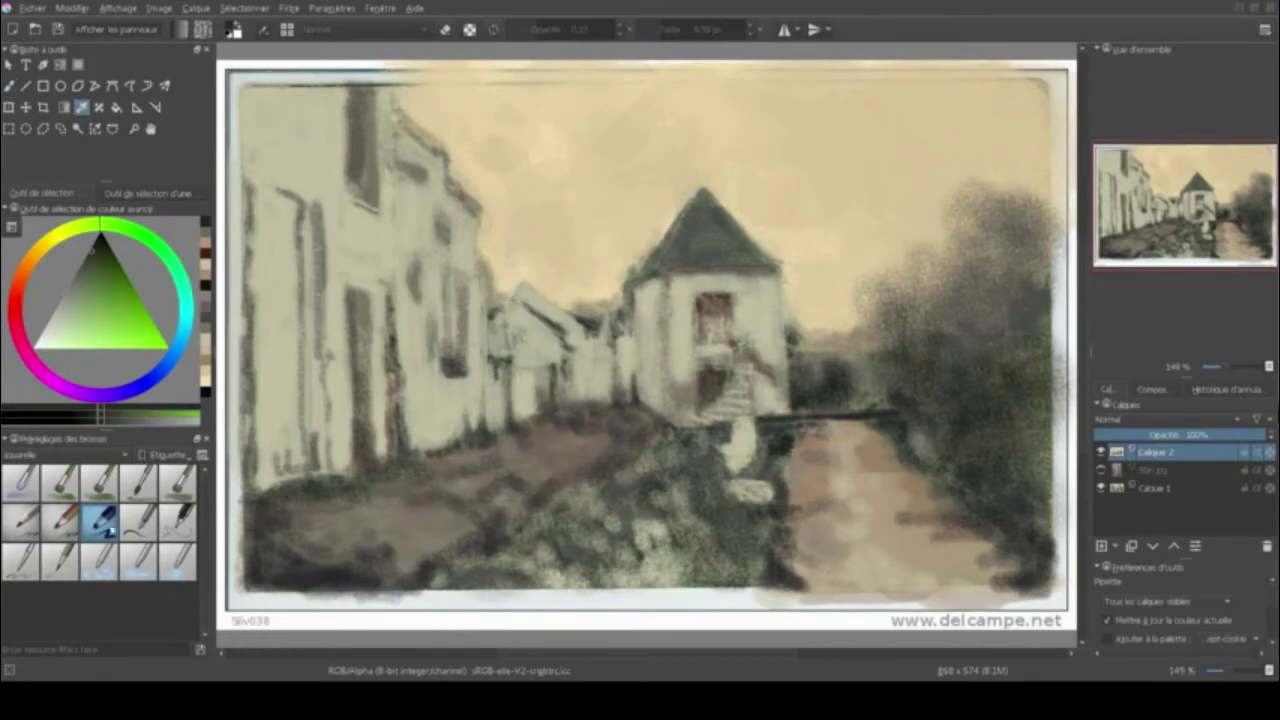
pyautogui.press('b')
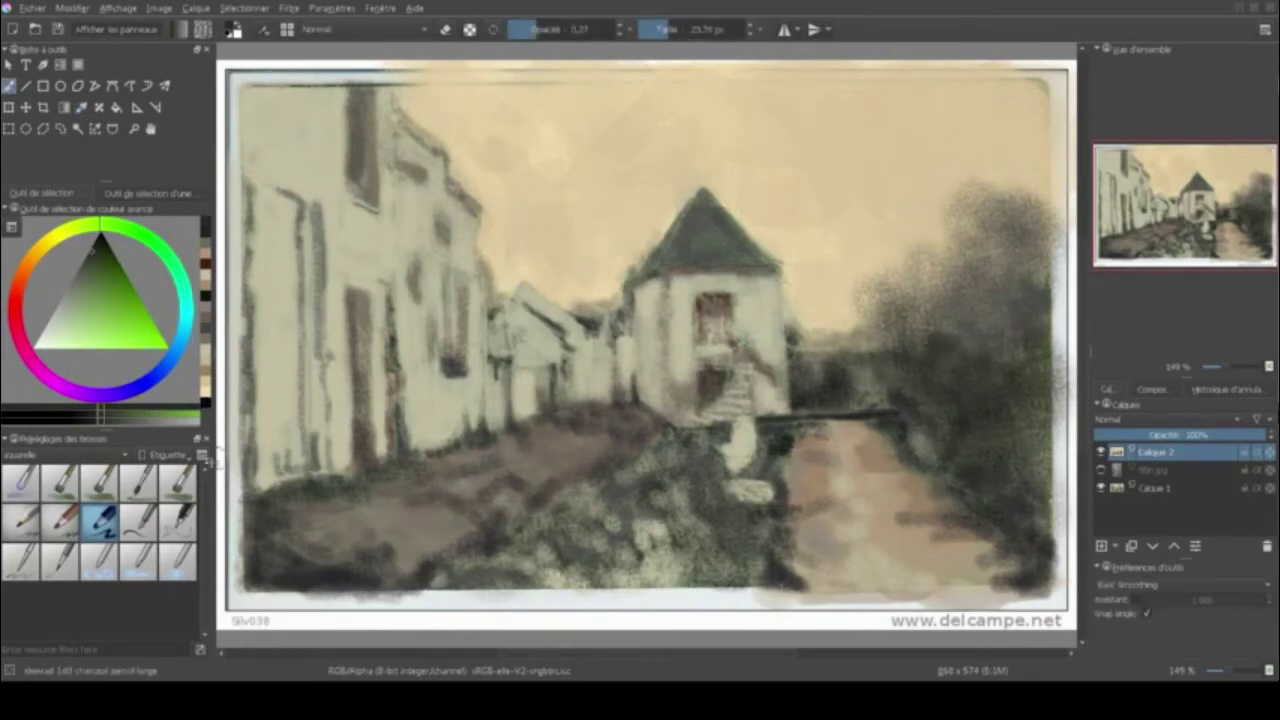
pyautogui.click(139, 483)
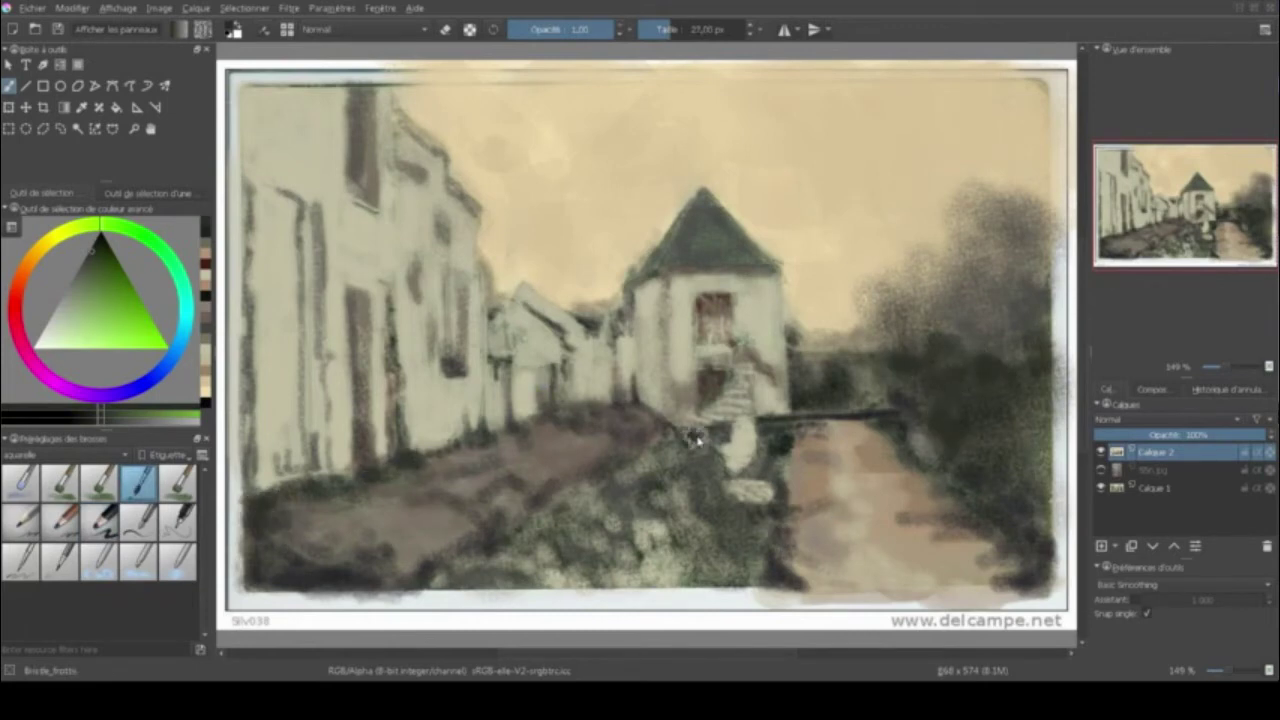
# - With the dynamic brush at 0.21 opacity, darken the tower window, stairs, tower edges and roof slope
pyautogui.click(143, 525)
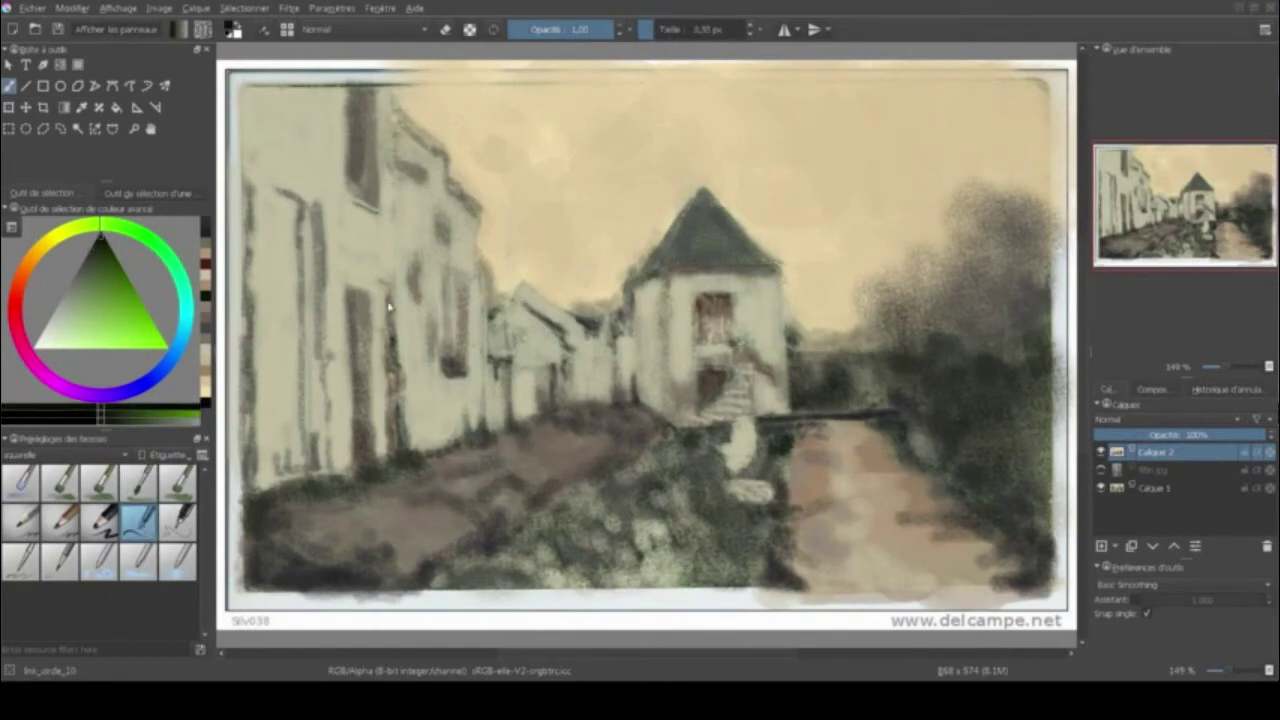
pyautogui.hotkey('shift', 'd')
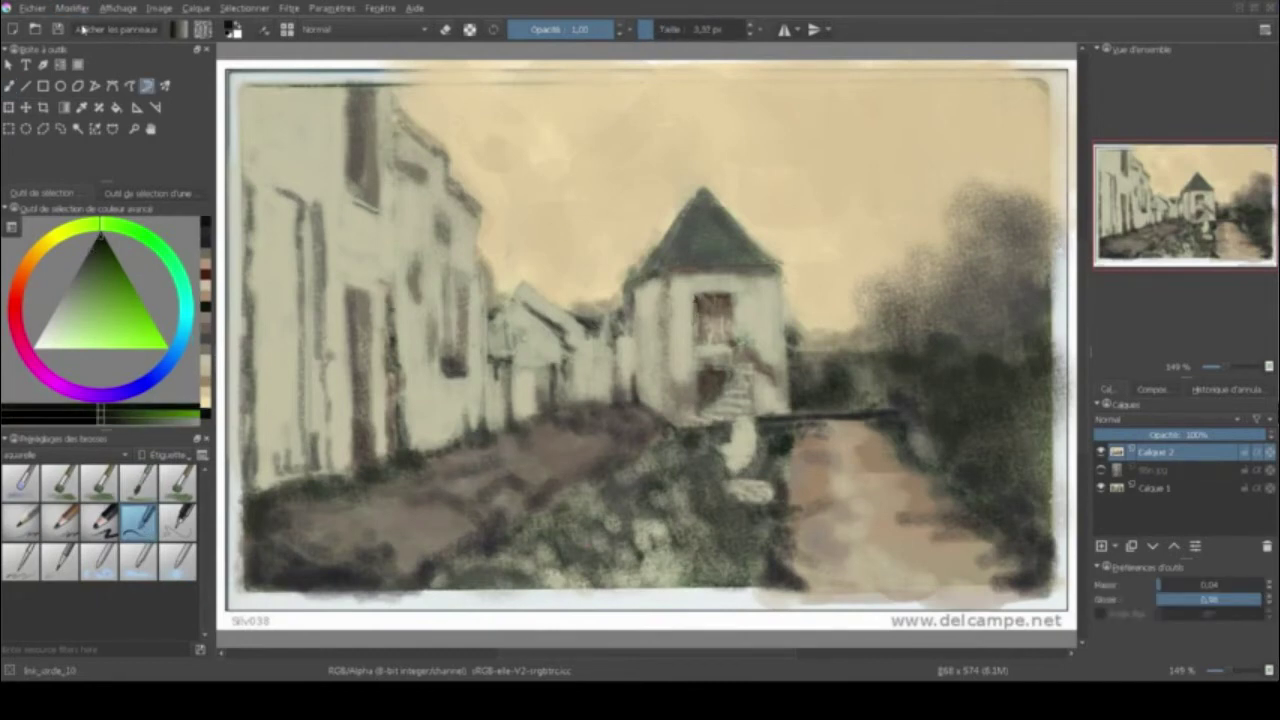
pyautogui.click(531, 29)
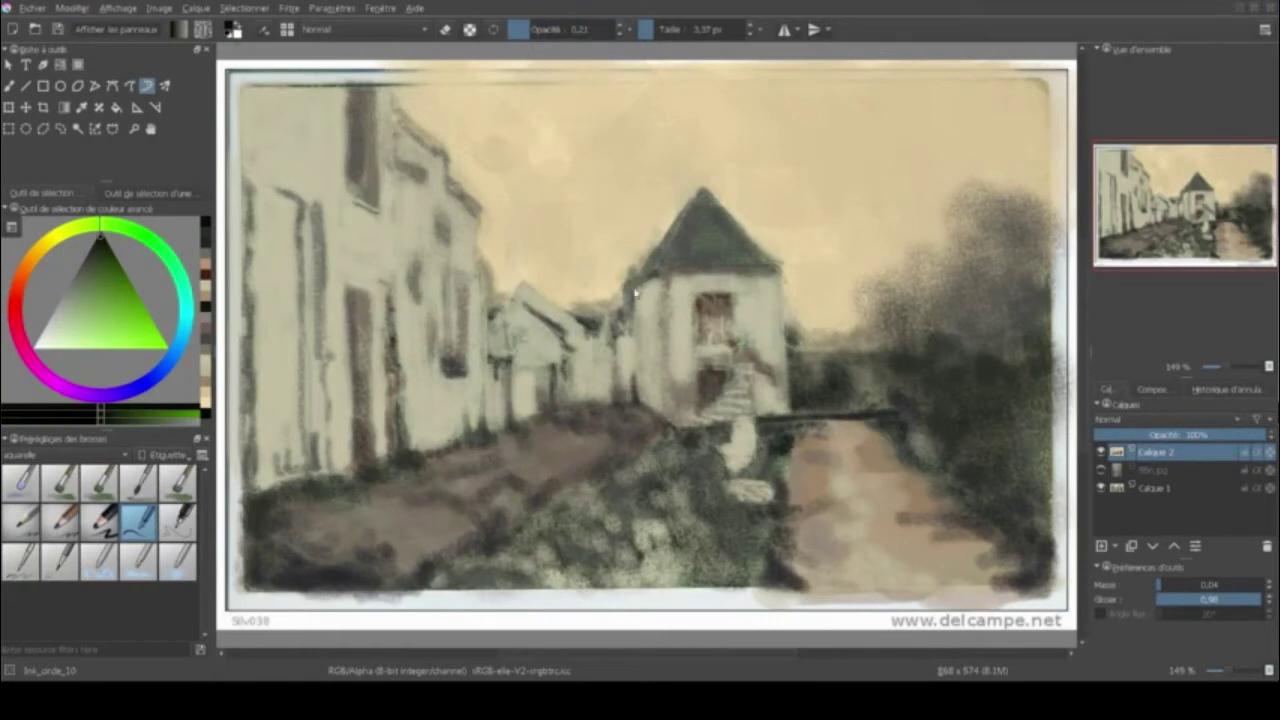
pyautogui.moveTo(708, 271); pyautogui.dragTo(690, 270)
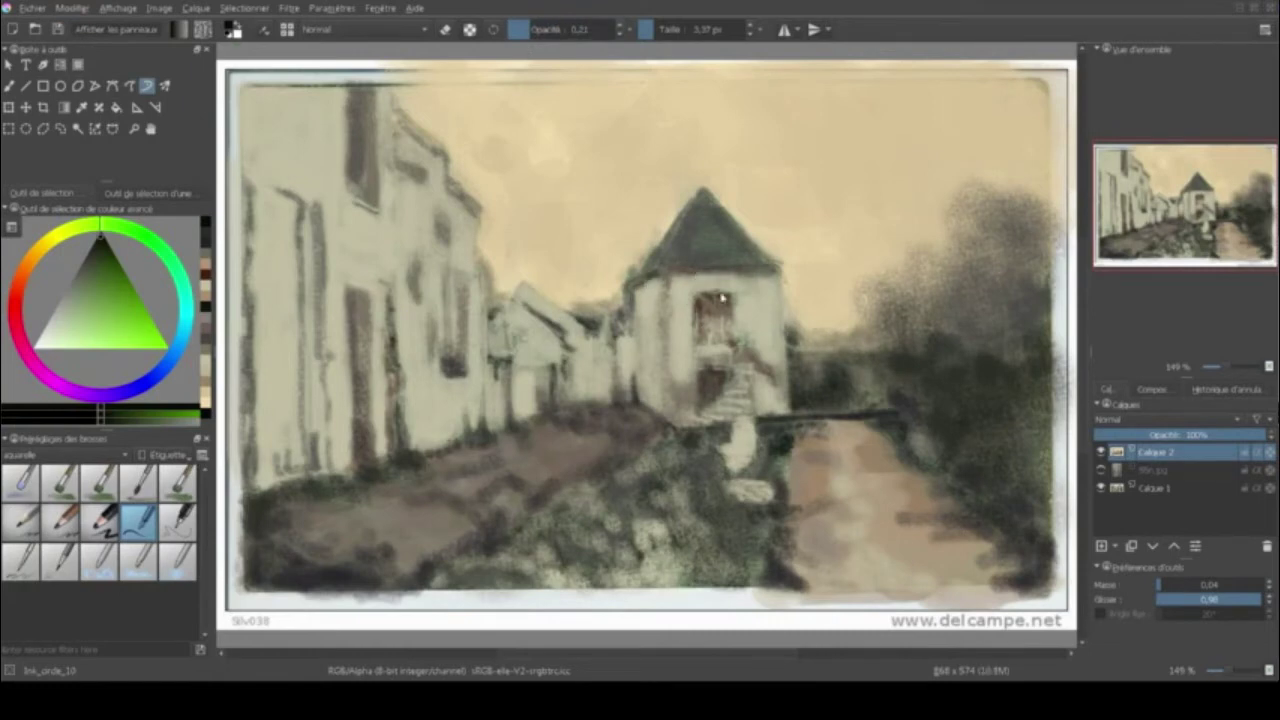
pyautogui.moveTo(699, 343); pyautogui.dragTo(735, 338)
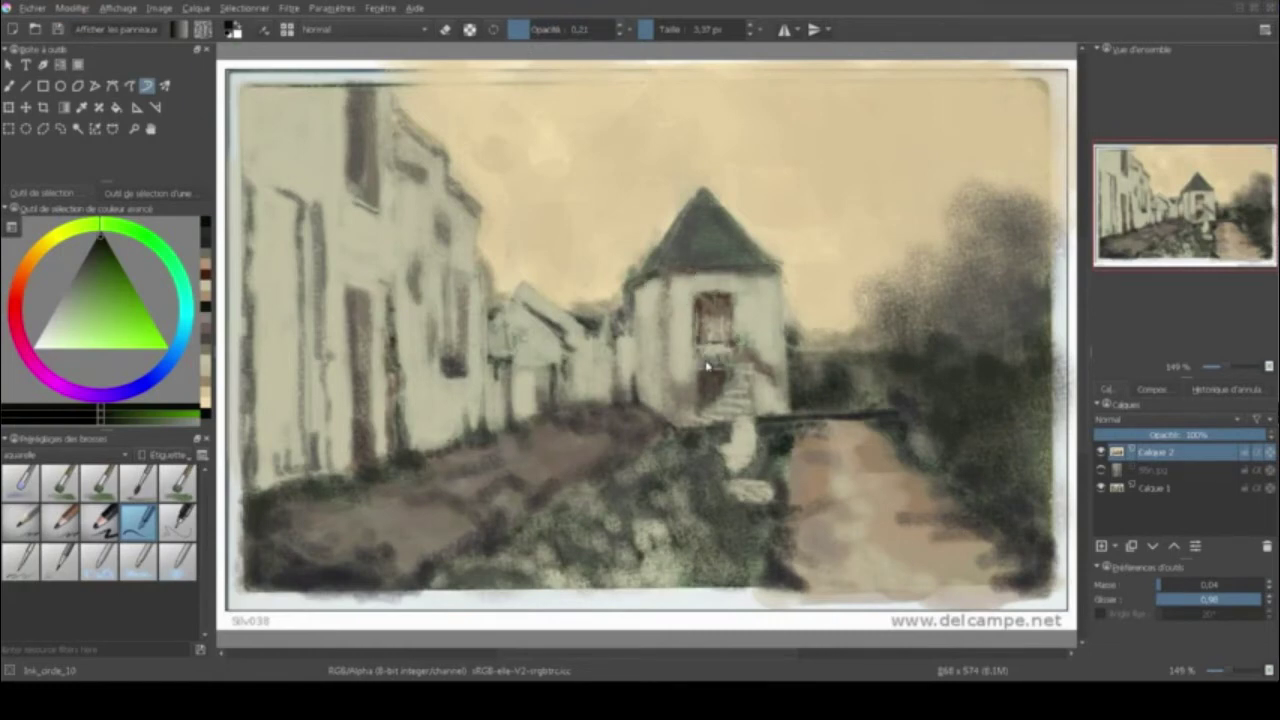
pyautogui.moveTo(747, 403); pyautogui.dragTo(731, 408)
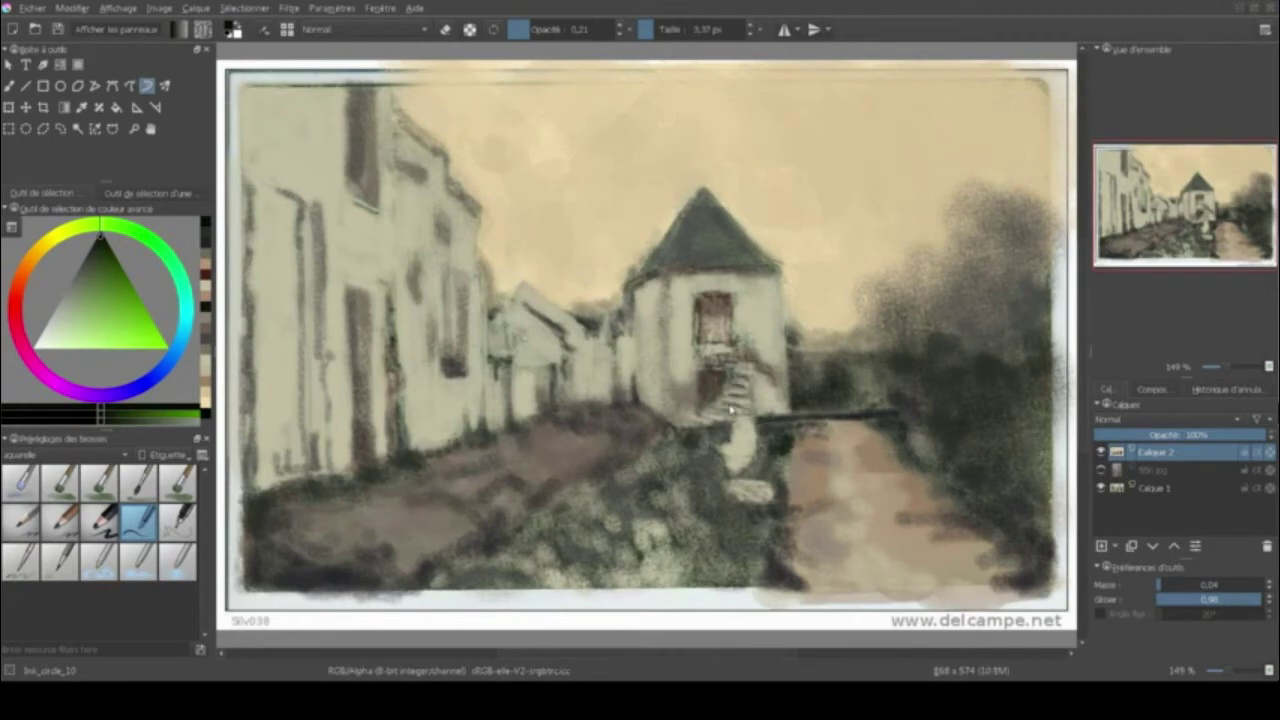
pyautogui.moveTo(790, 380); pyautogui.dragTo(789, 406)
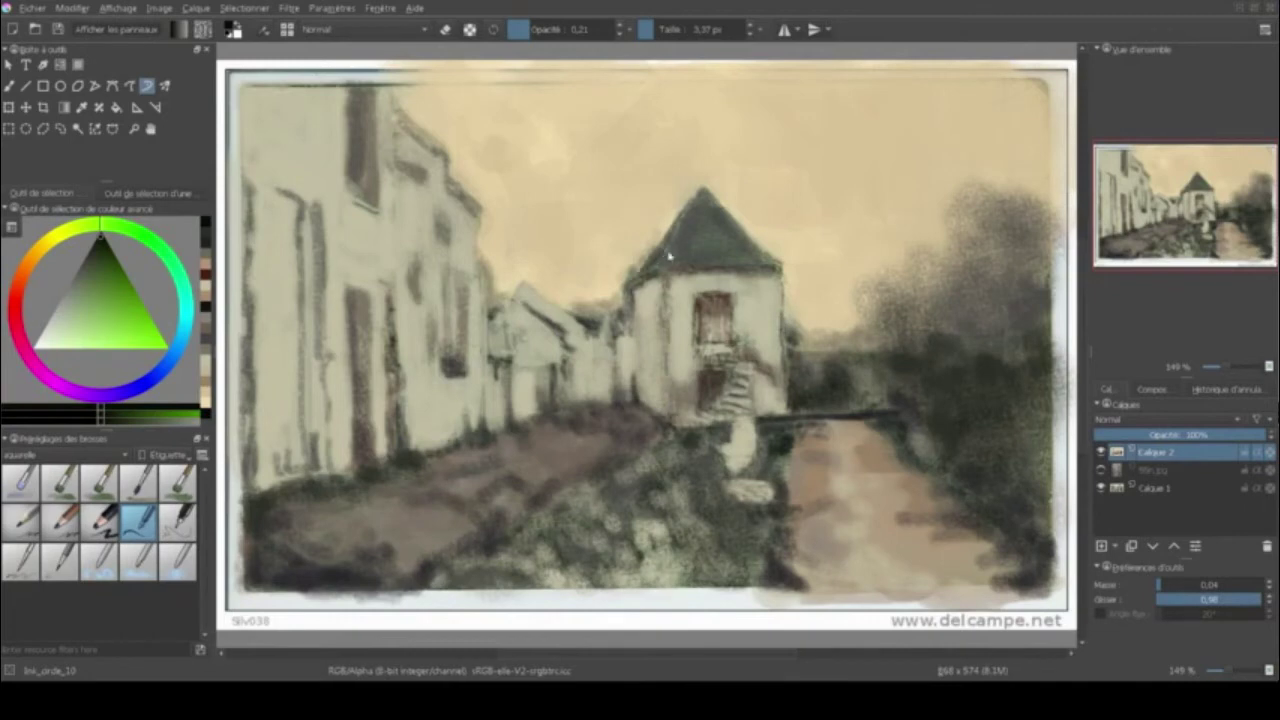
pyautogui.moveTo(669, 257); pyautogui.dragTo(699, 199)
pyautogui.moveTo(628, 332); pyautogui.dragTo(634, 366)
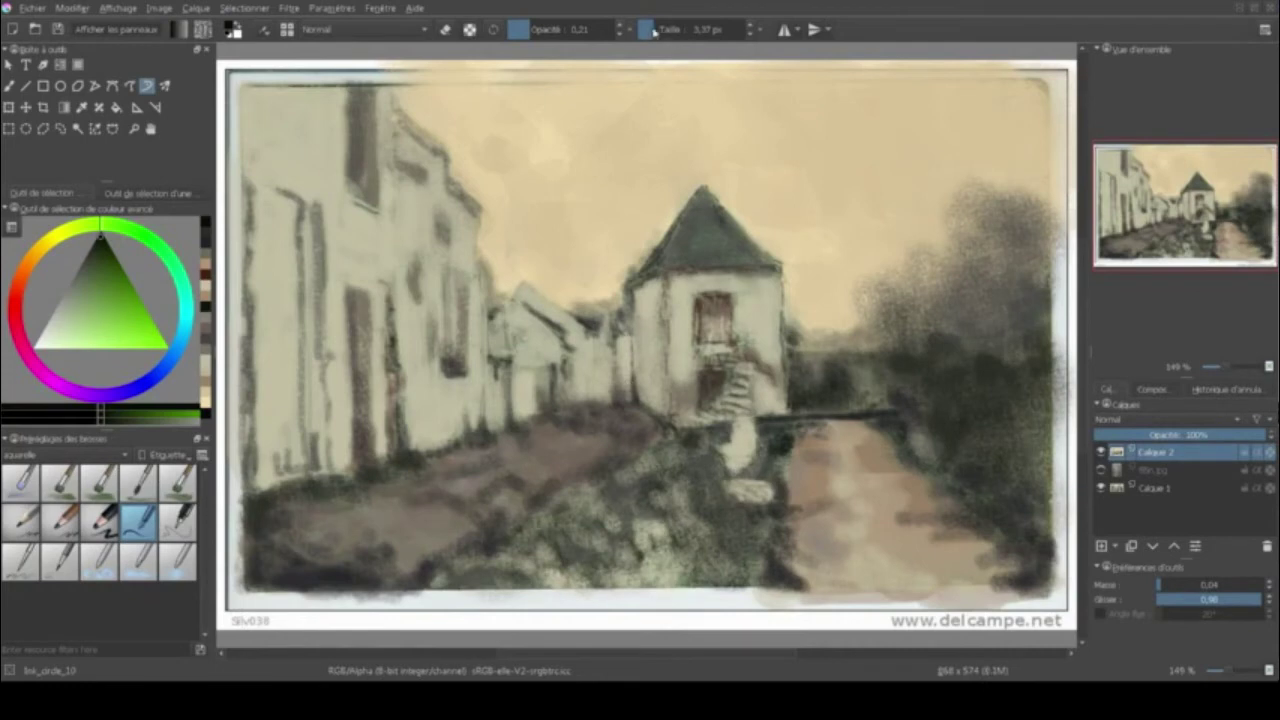
pyautogui.moveTo(482, 382); pyautogui.dragTo(480, 300)
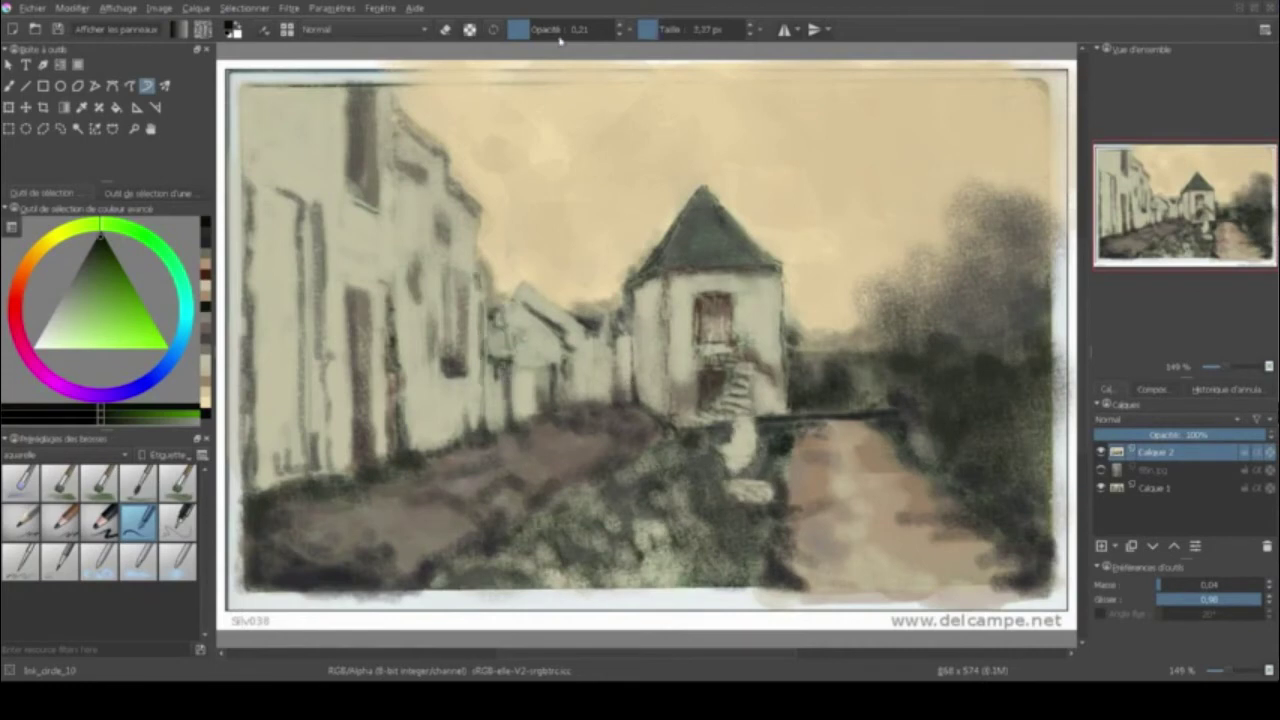
# - With a smaller, fainter brush, add dark vertical building-edge strokes and darken the left building's windows
pyautogui.press('[')
pyautogui.moveTo(596, 372); pyautogui.dragTo(597, 344)
pyautogui.moveTo(594, 398)
pyautogui.mouseDown()
pyautogui.moveTo(595, 354)
pyautogui.moveTo(617, 350)
pyautogui.mouseUp()
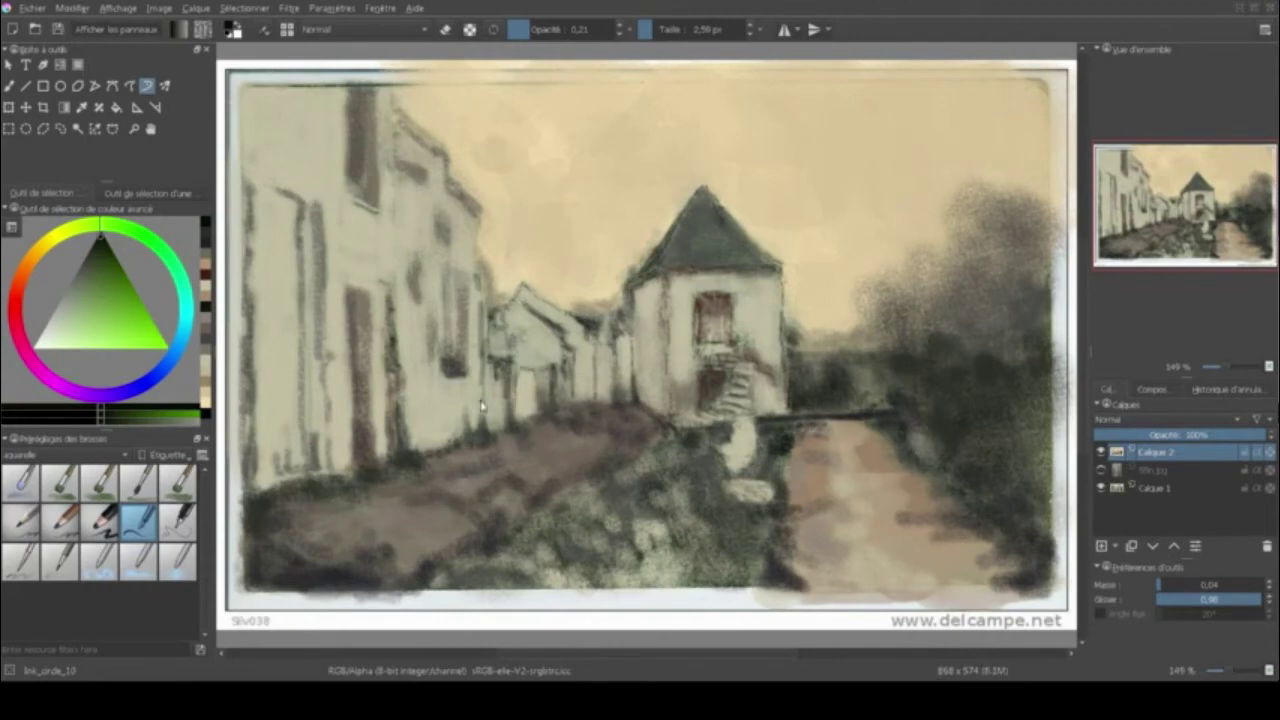
pyautogui.moveTo(457, 336); pyautogui.dragTo(452, 292)
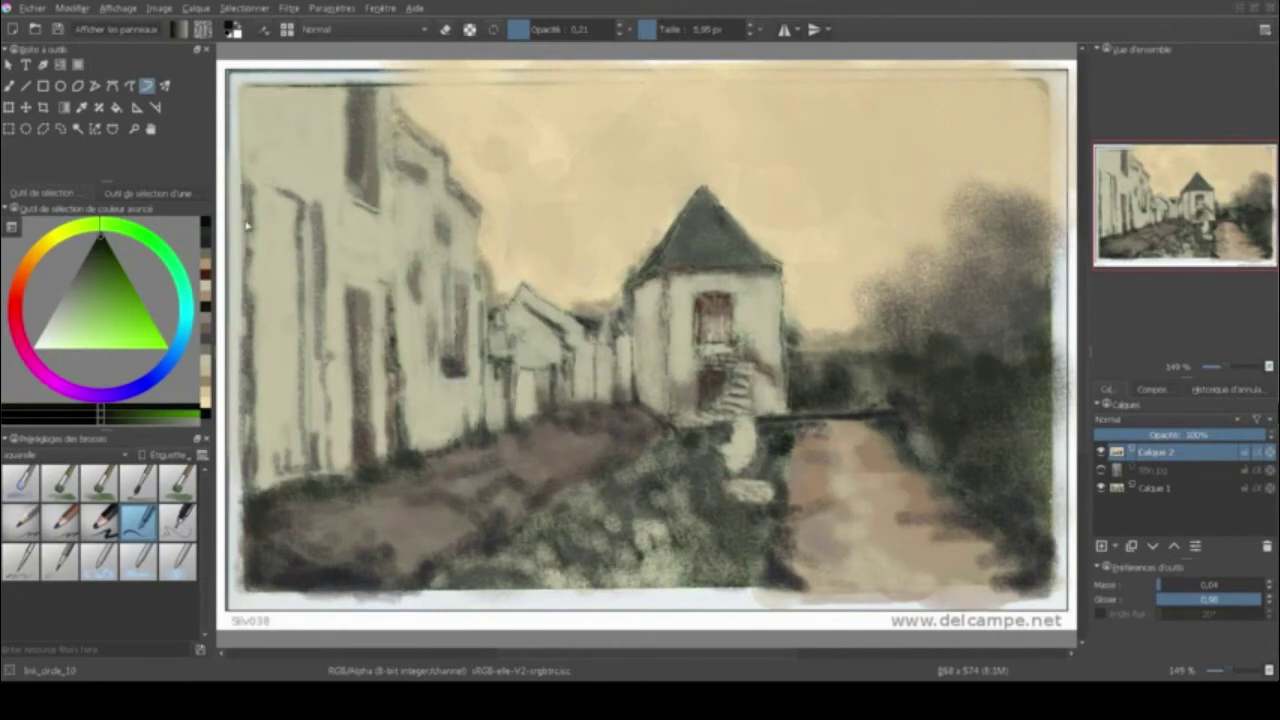
pyautogui.moveTo(355, 200); pyautogui.dragTo(357, 206)
pyautogui.press('i')
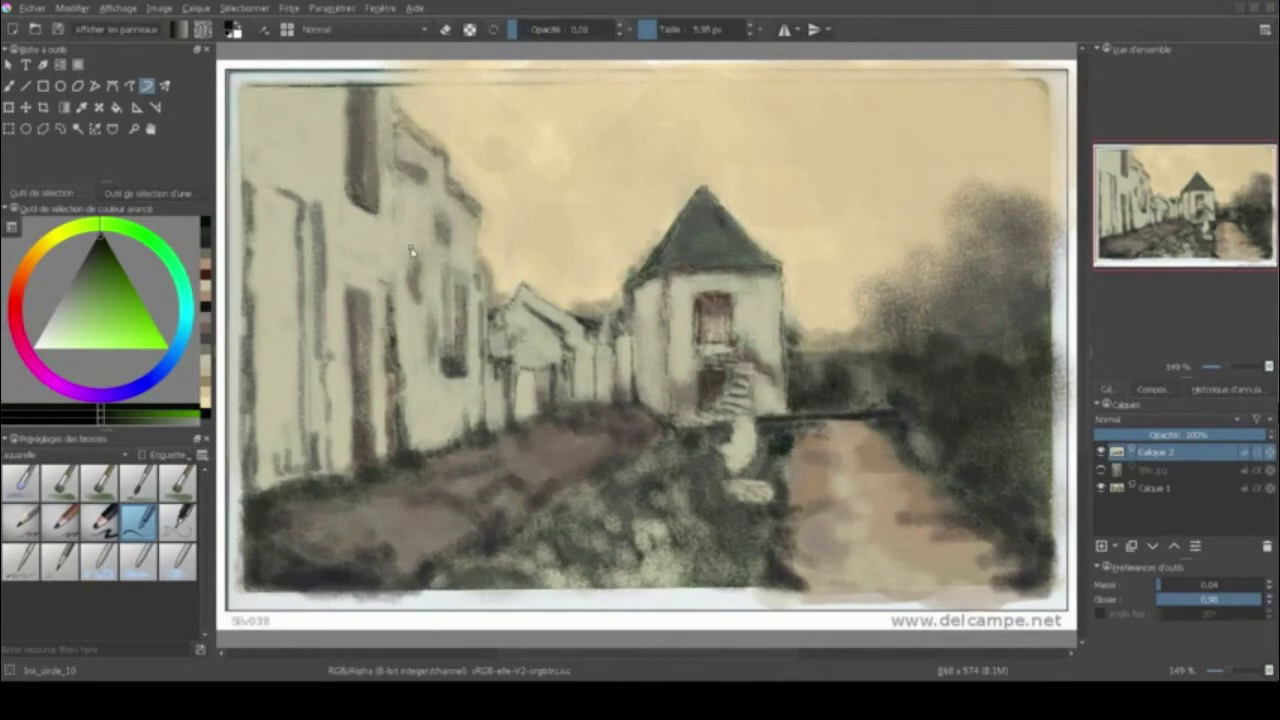
pyautogui.moveTo(440, 222); pyautogui.dragTo(442, 250)
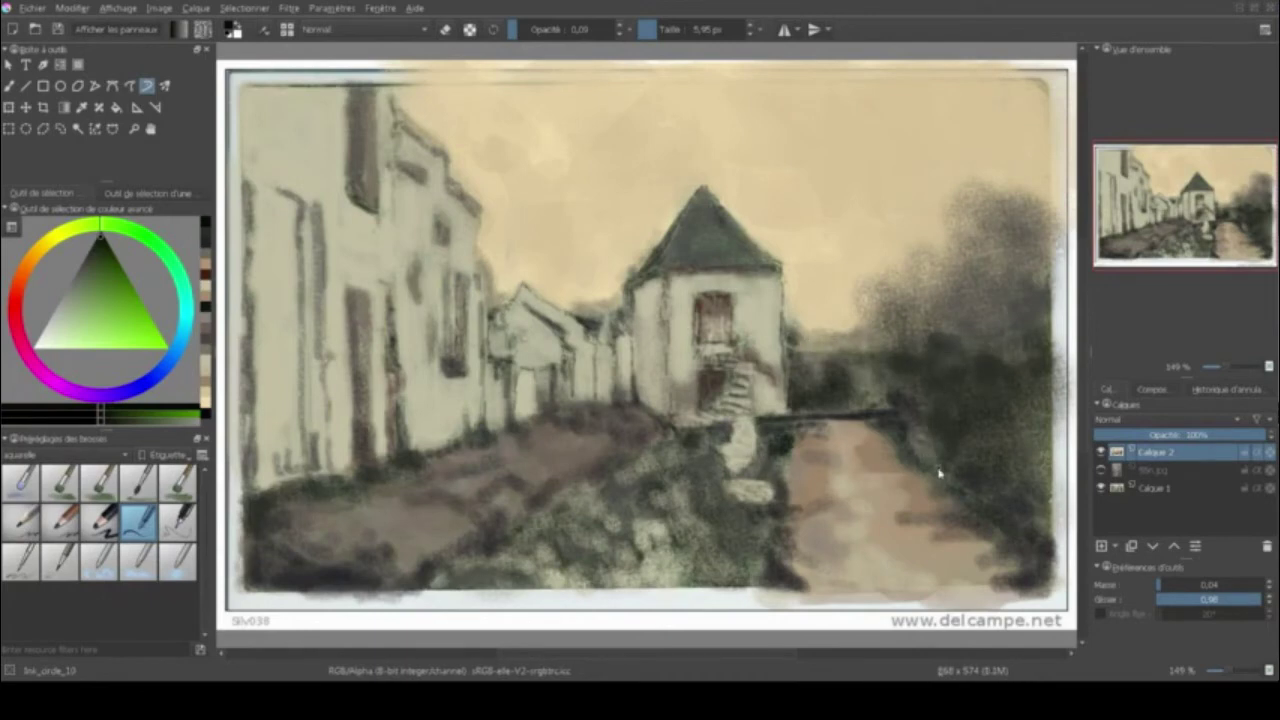
# - With ink_precision_03 at about 0.17 opacity, sharpen the window edges, left wall and stairs below the mill
pyautogui.click(176, 524)
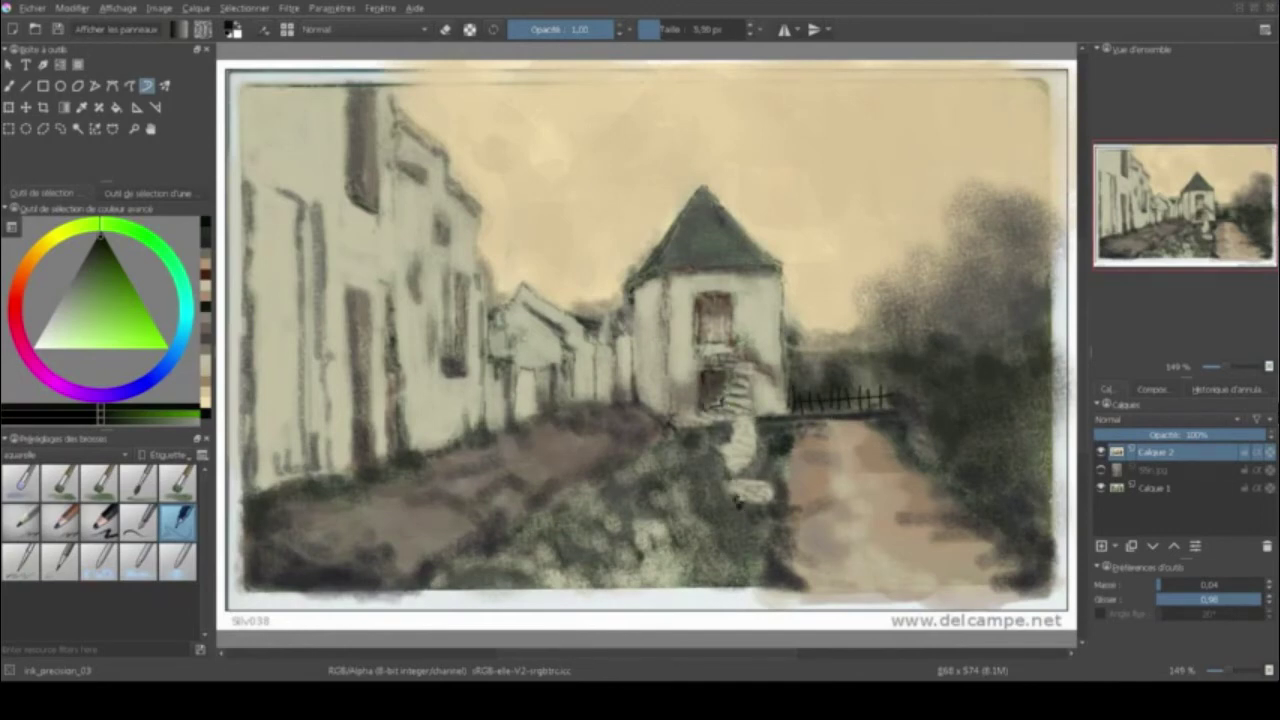
pyautogui.press('i')
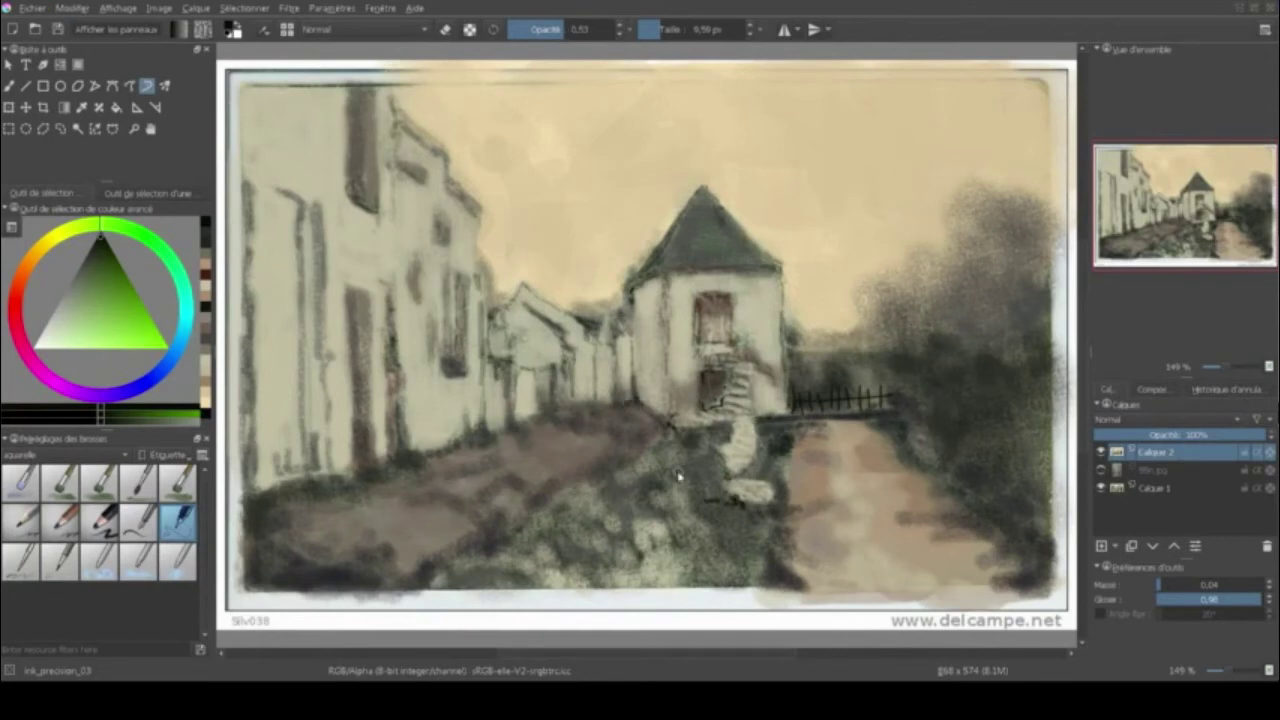
pyautogui.press('i')
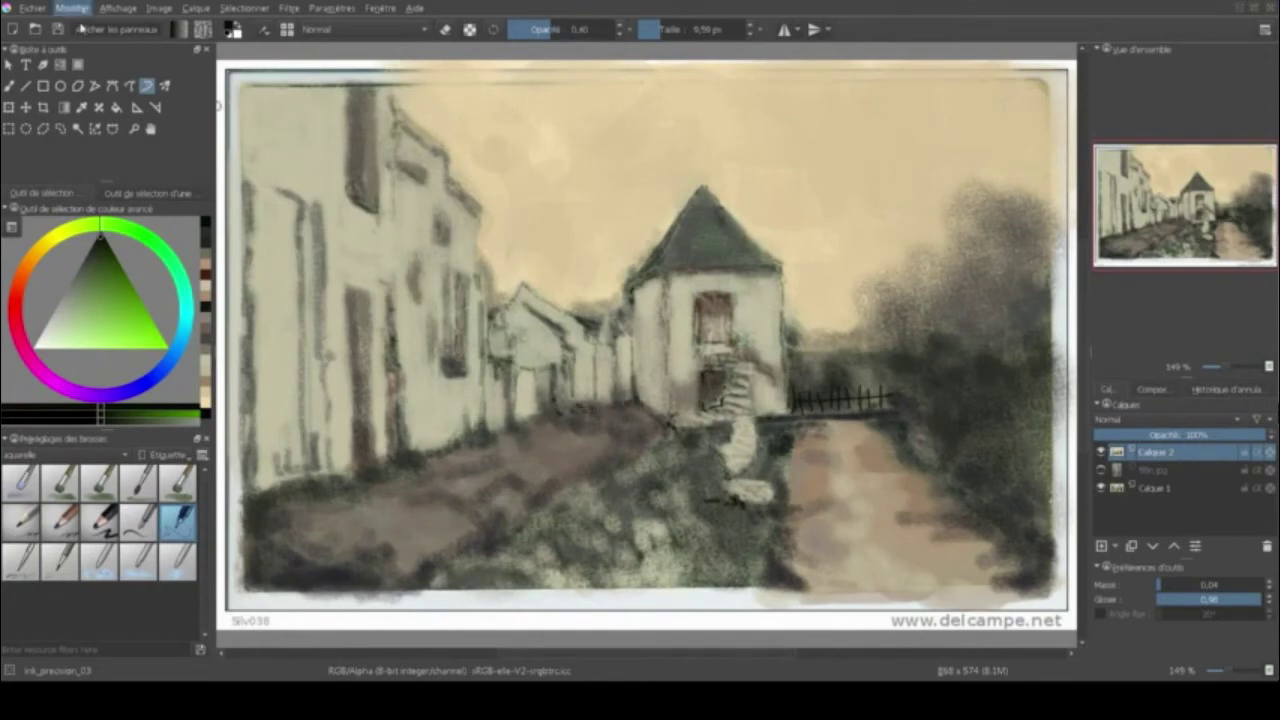
pyautogui.click(526, 31)
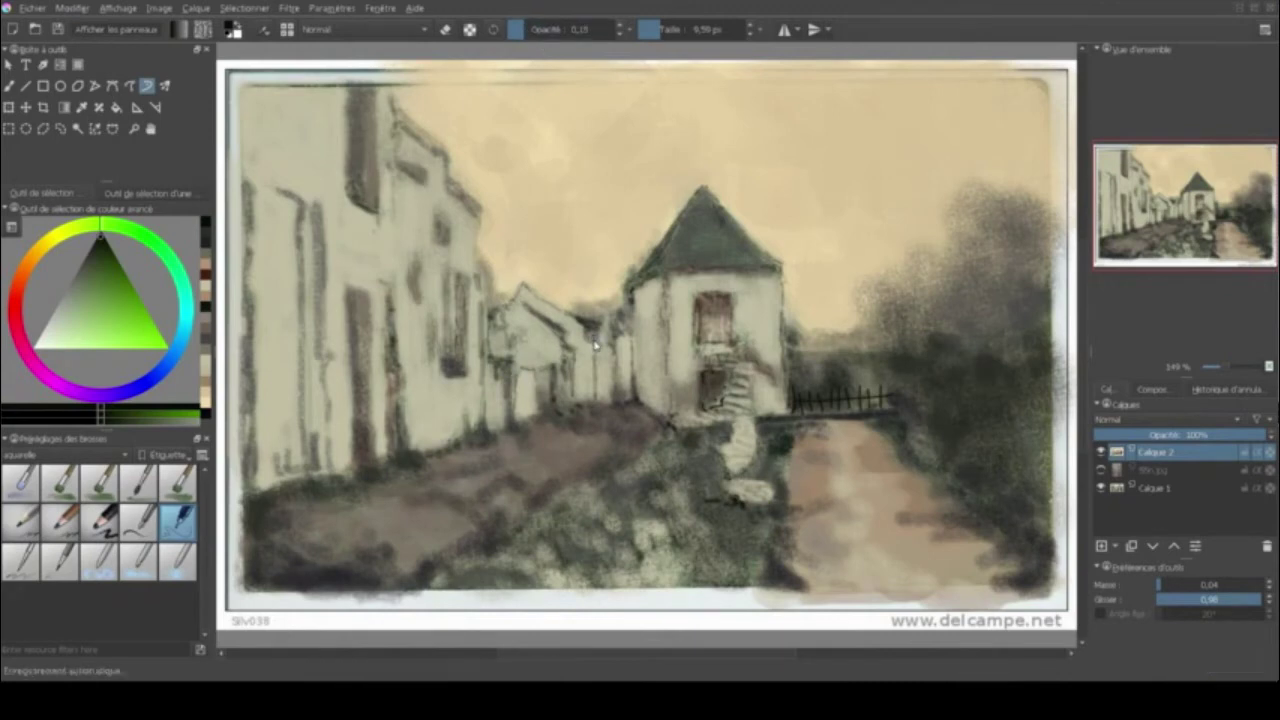
pyautogui.moveTo(412, 270)
pyautogui.mouseDown()
pyautogui.moveTo(416, 360)
pyautogui.moveTo(428, 292)
pyautogui.mouseUp()
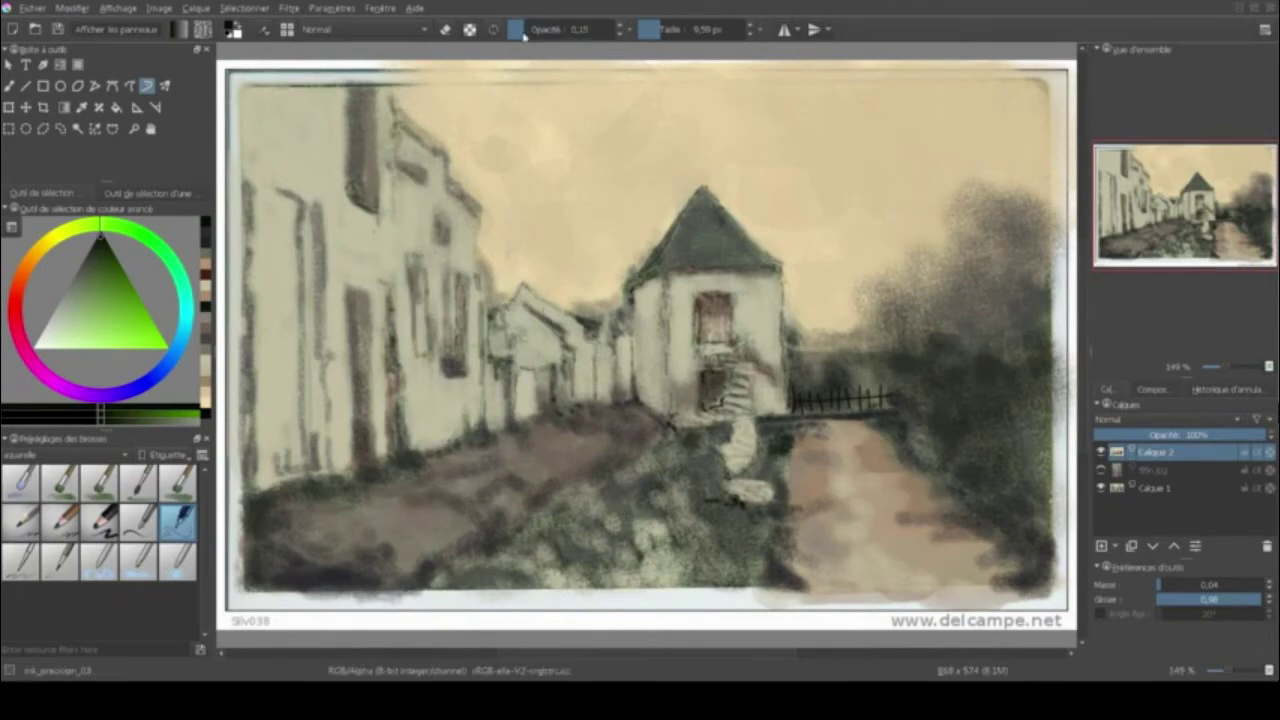
pyautogui.press('o')
pyautogui.press('o')
pyautogui.press('[')
pyautogui.press('[')
pyautogui.press('[')
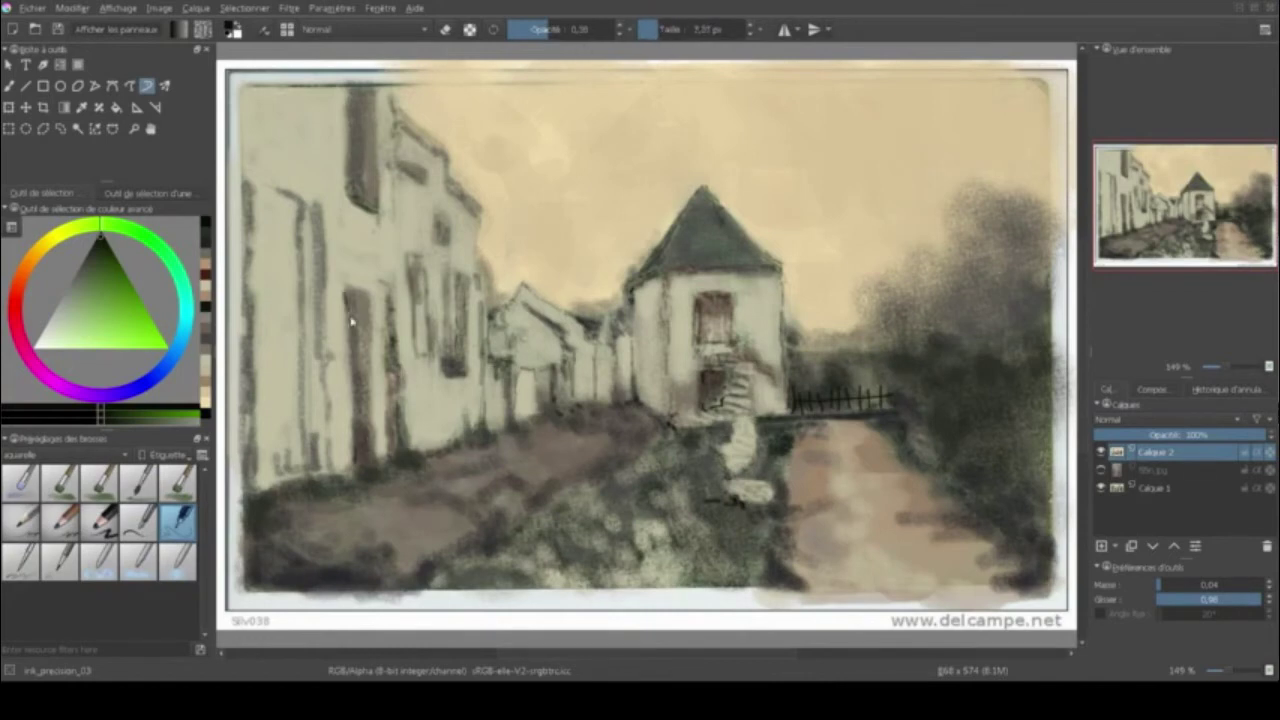
pyautogui.moveTo(352, 306); pyautogui.dragTo(371, 466)
pyautogui.moveTo(297, 214); pyautogui.dragTo(300, 290)
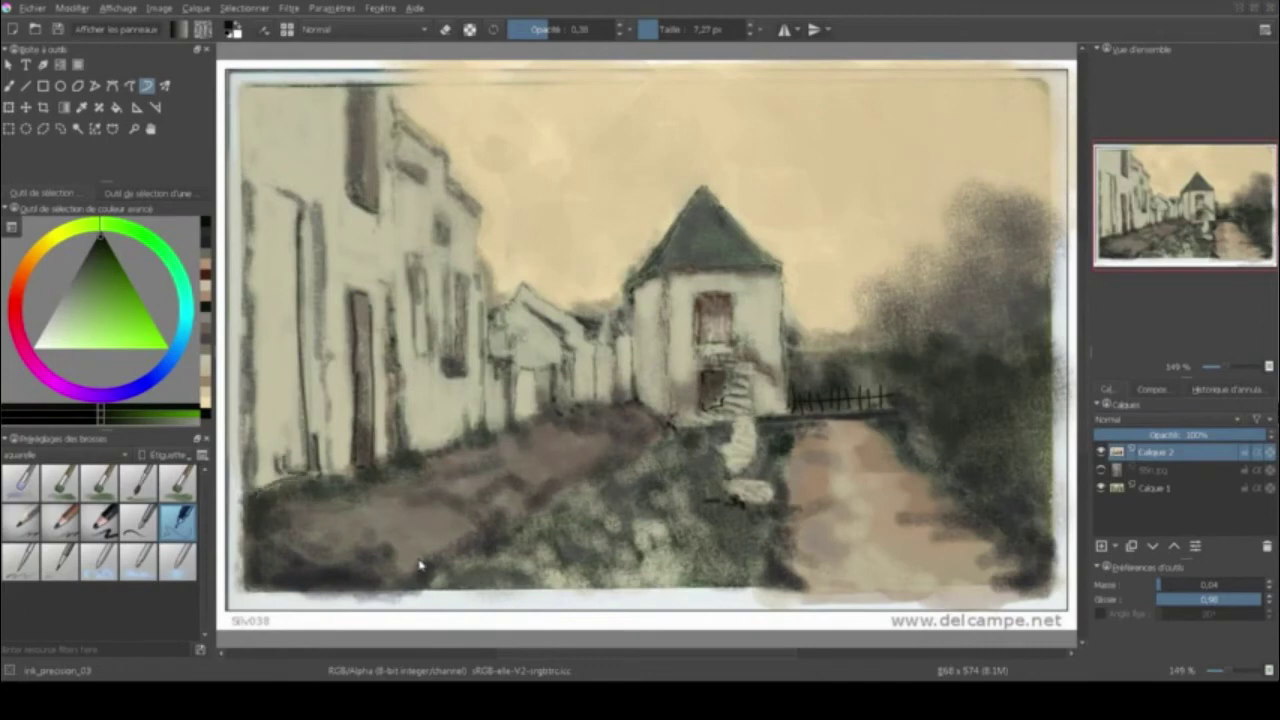
pyautogui.moveTo(414, 256); pyautogui.dragTo(432, 361)
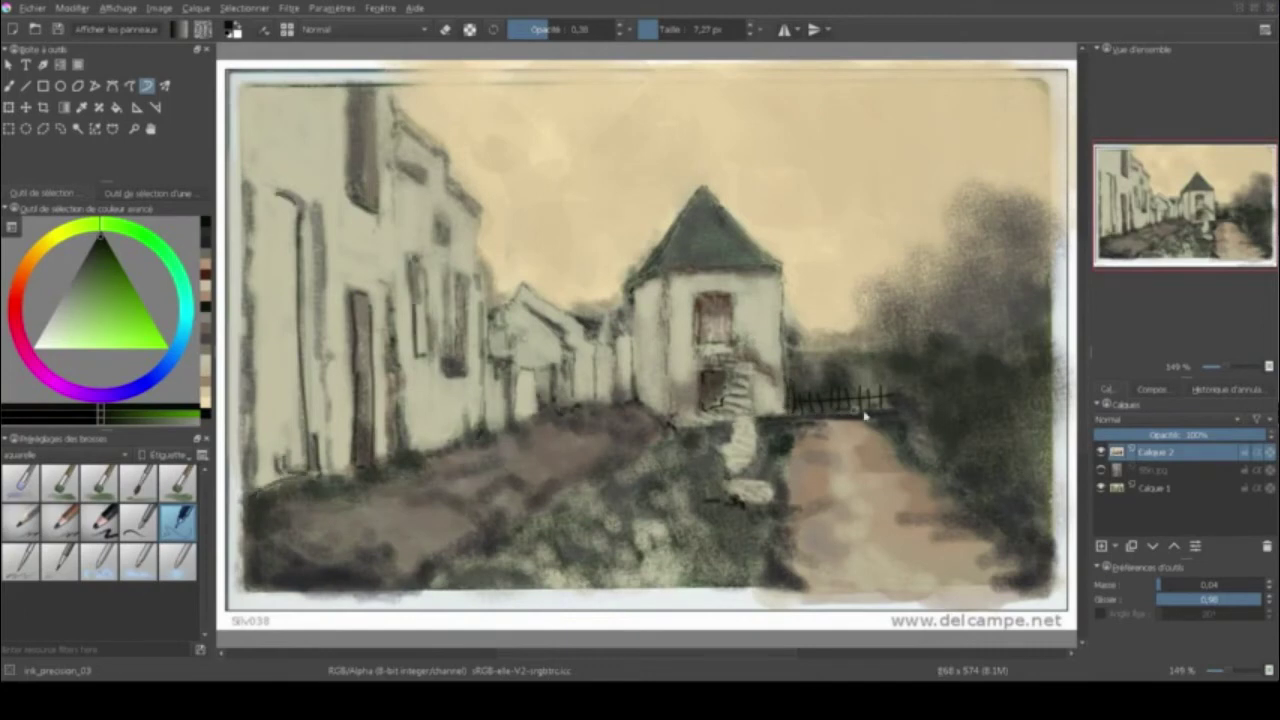
pyautogui.moveTo(754, 404); pyautogui.dragTo(750, 378)
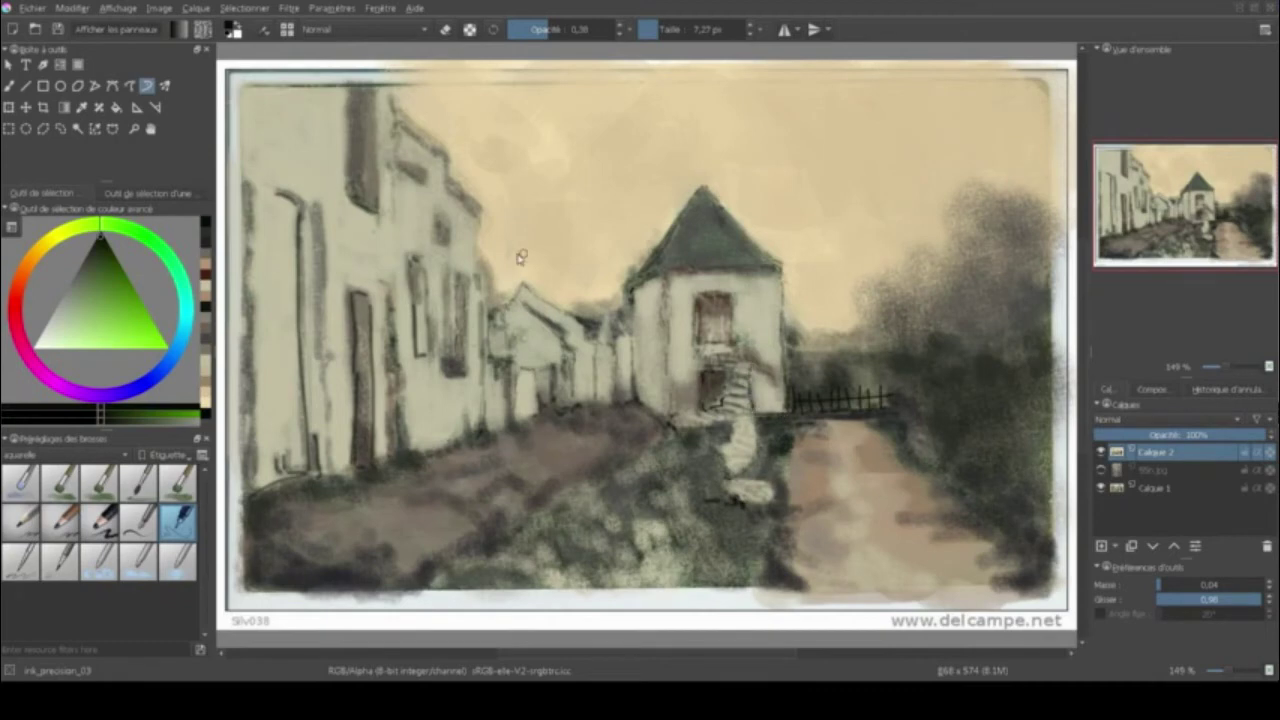
pyautogui.click(139, 480)
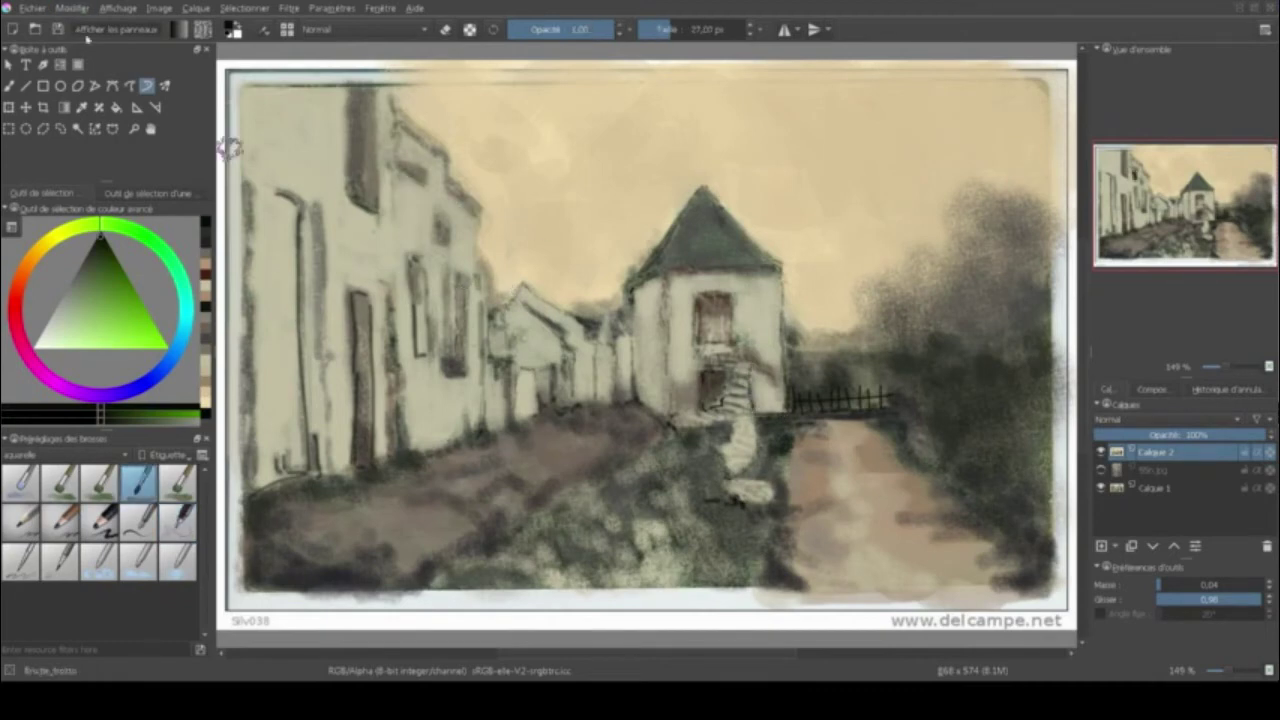
# - Switch to the charcoal pencil and add a small charcoal stroke on a window
pyautogui.click(578, 29)
pyautogui.click(655, 29)
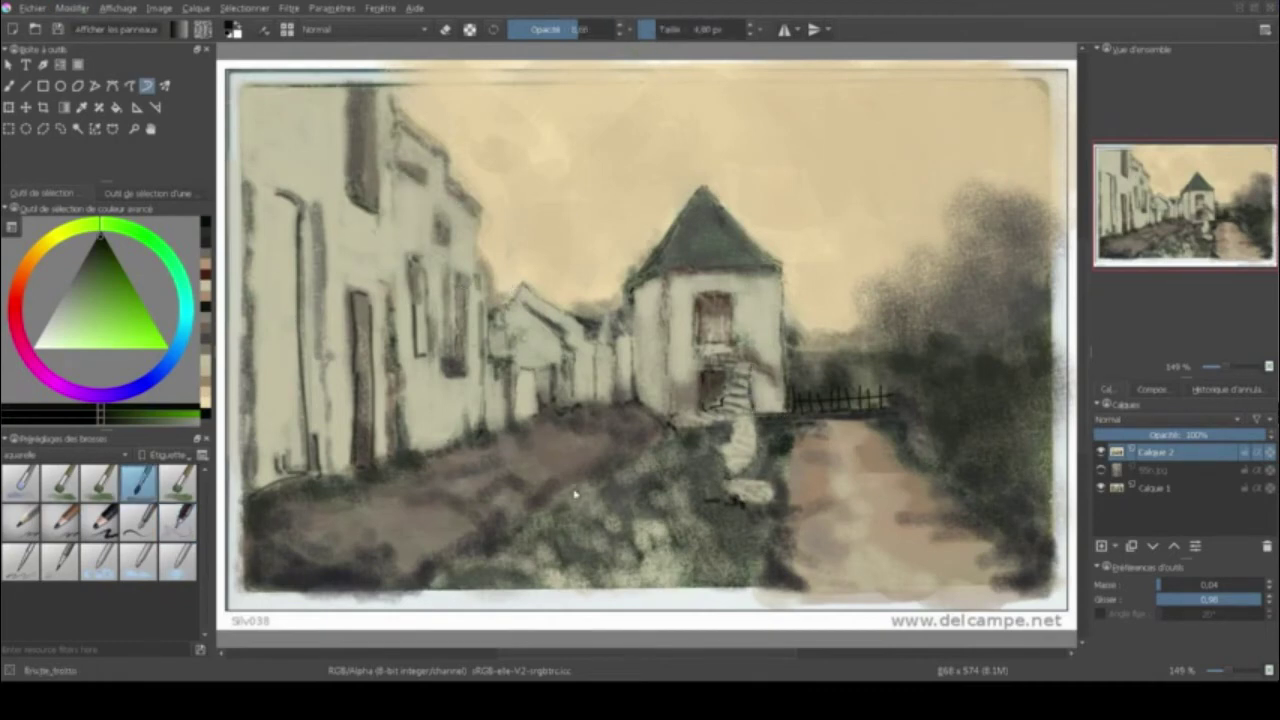
pyautogui.press('o')
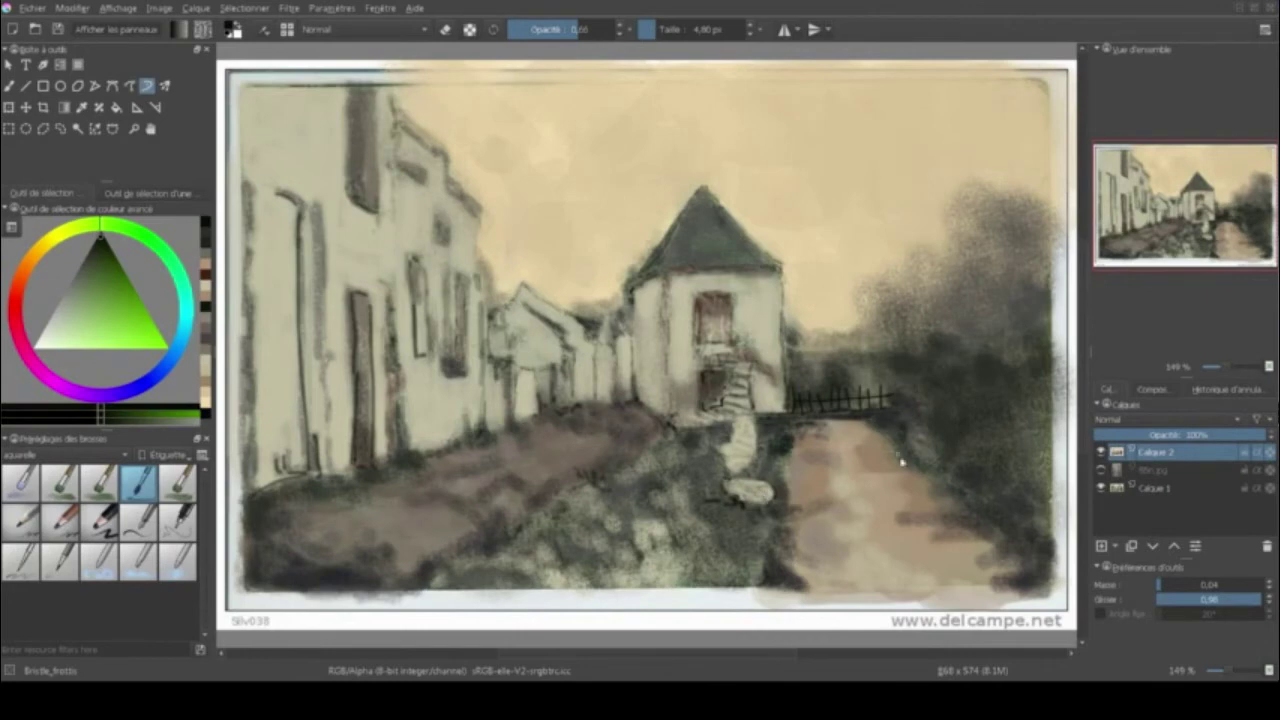
pyautogui.press('/')
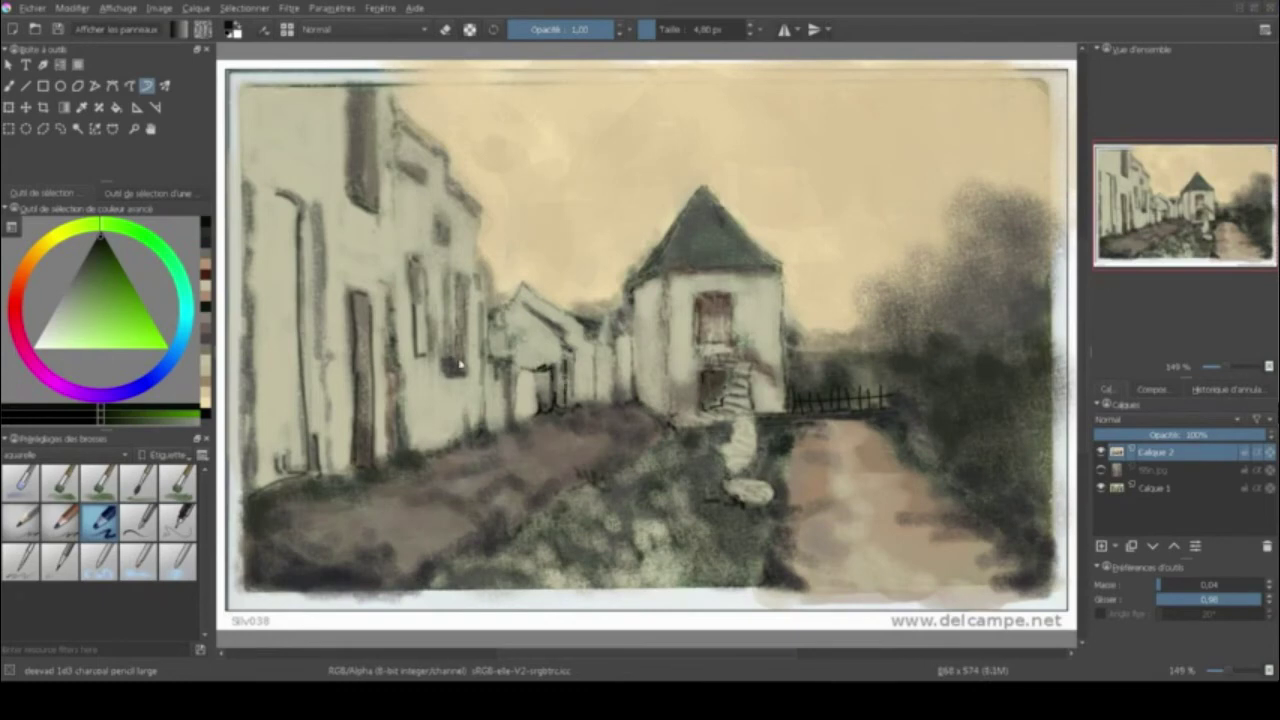
pyautogui.moveTo(455, 358); pyautogui.dragTo(450, 376)
# - At about half opacity and 15.62 px, darken the left border and the mill roof with charcoal
pyautogui.click(575, 34)
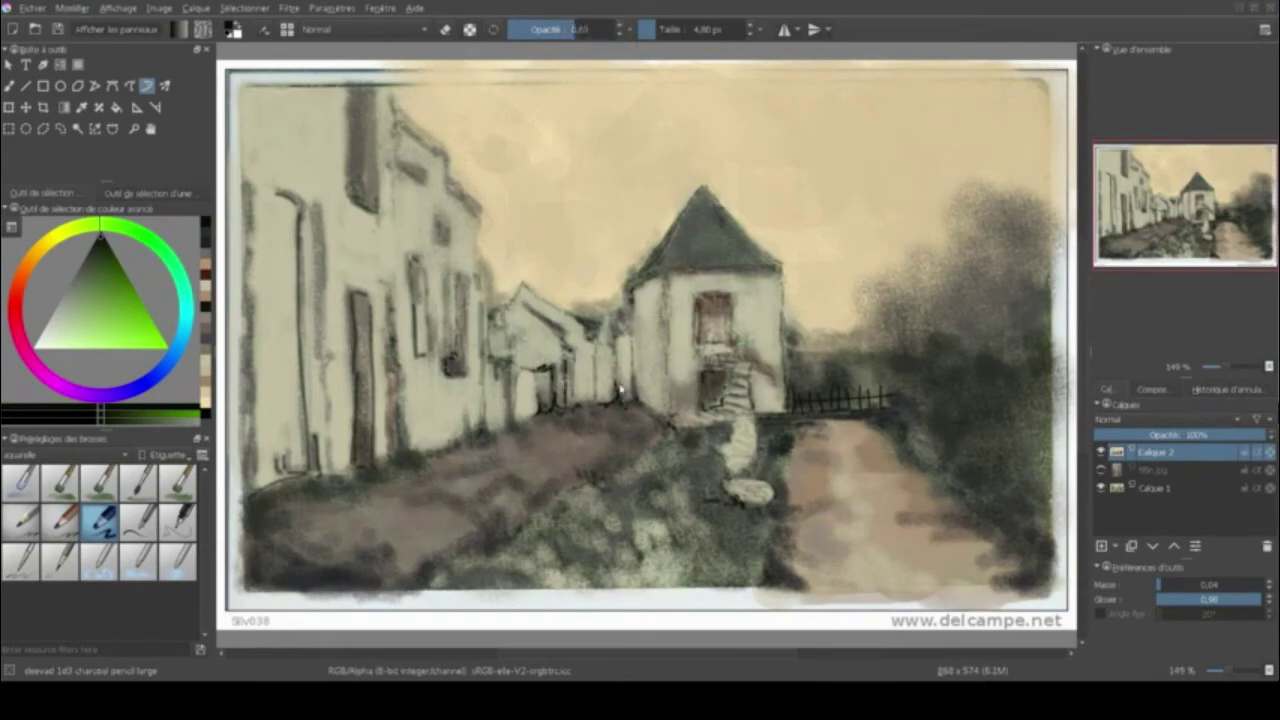
pyautogui.press(']')
pyautogui.press(']')
pyautogui.press(']')
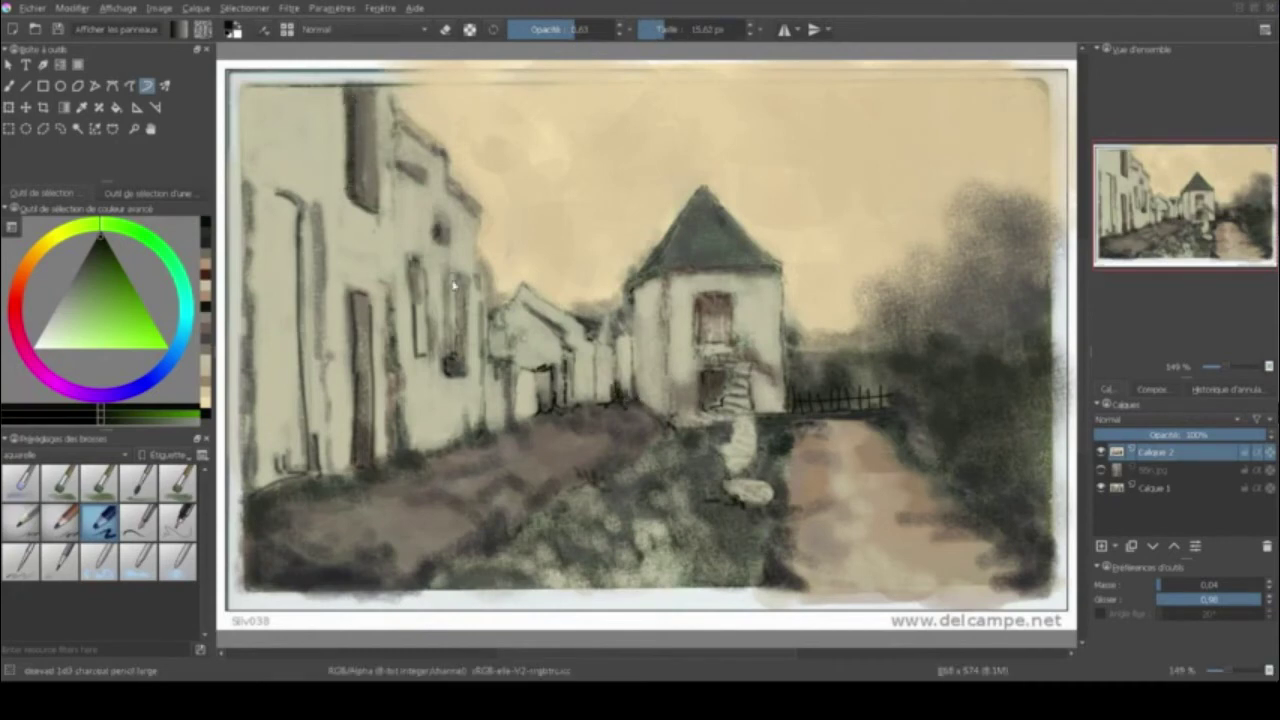
pyautogui.moveTo(243, 198); pyautogui.dragTo(243, 510)
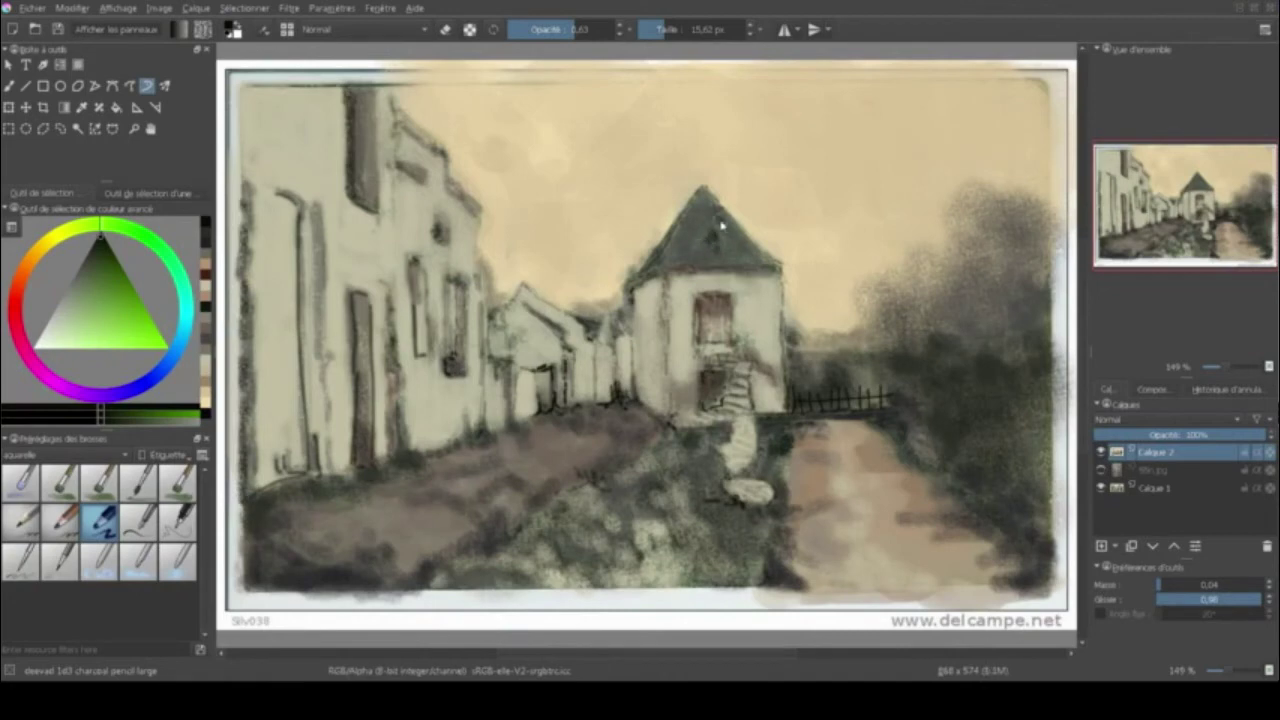
pyautogui.moveTo(740, 260)
pyautogui.mouseDown()
pyautogui.moveTo(714, 225)
pyautogui.moveTo(752, 262)
pyautogui.moveTo(690, 230)
pyautogui.moveTo(700, 250)
pyautogui.mouseUp()
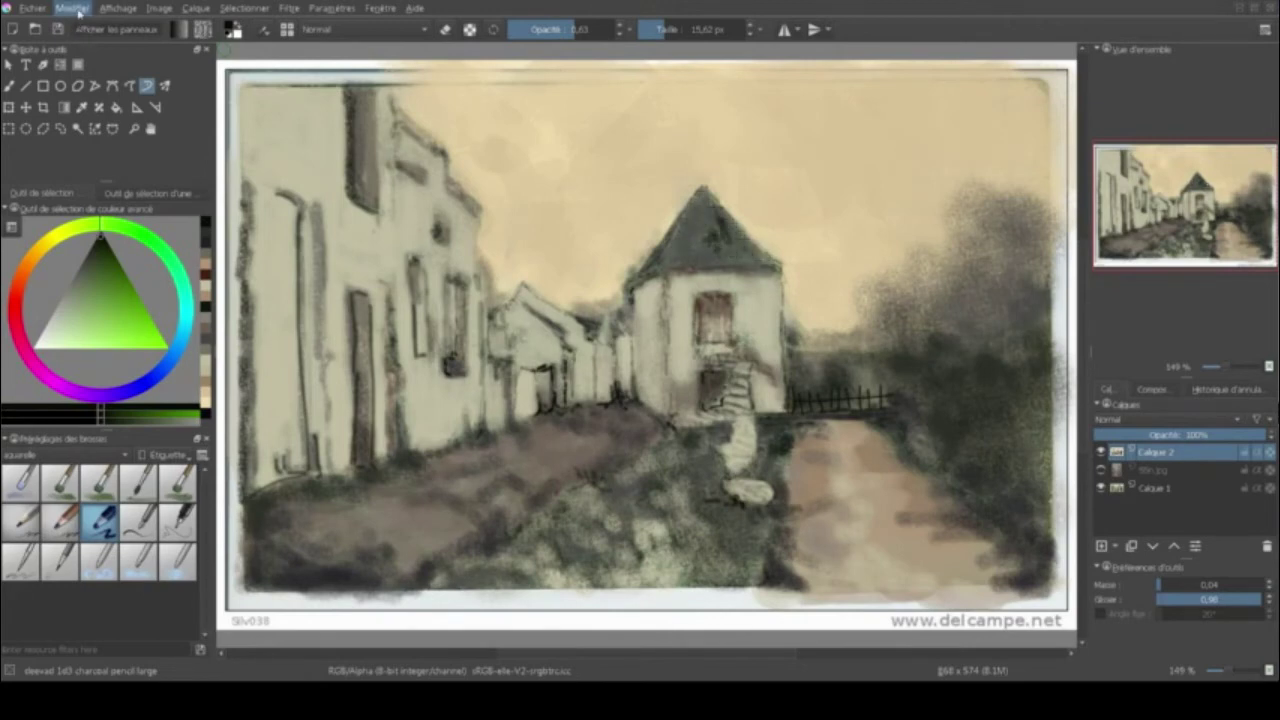
pyautogui.press('b')
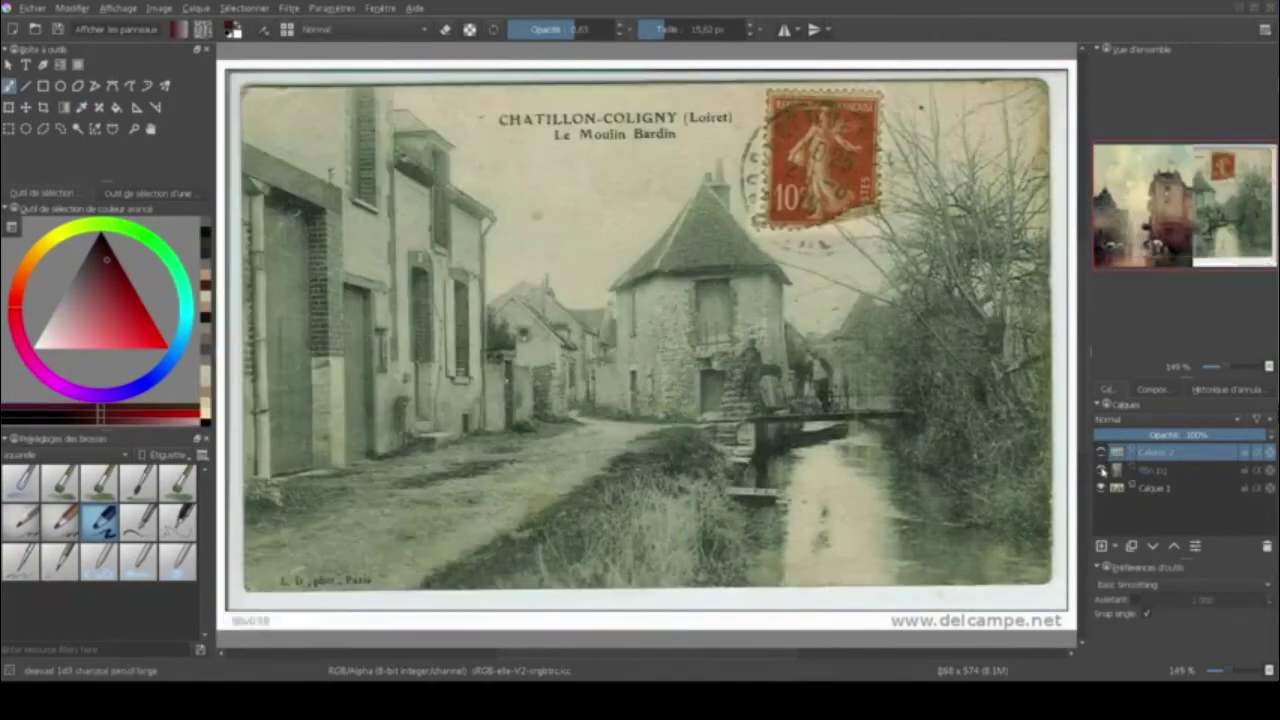
# - Paint faint dark reddish strokes on the path, sample painting colours, and compare against the postcard
pyautogui.click(1102, 470)
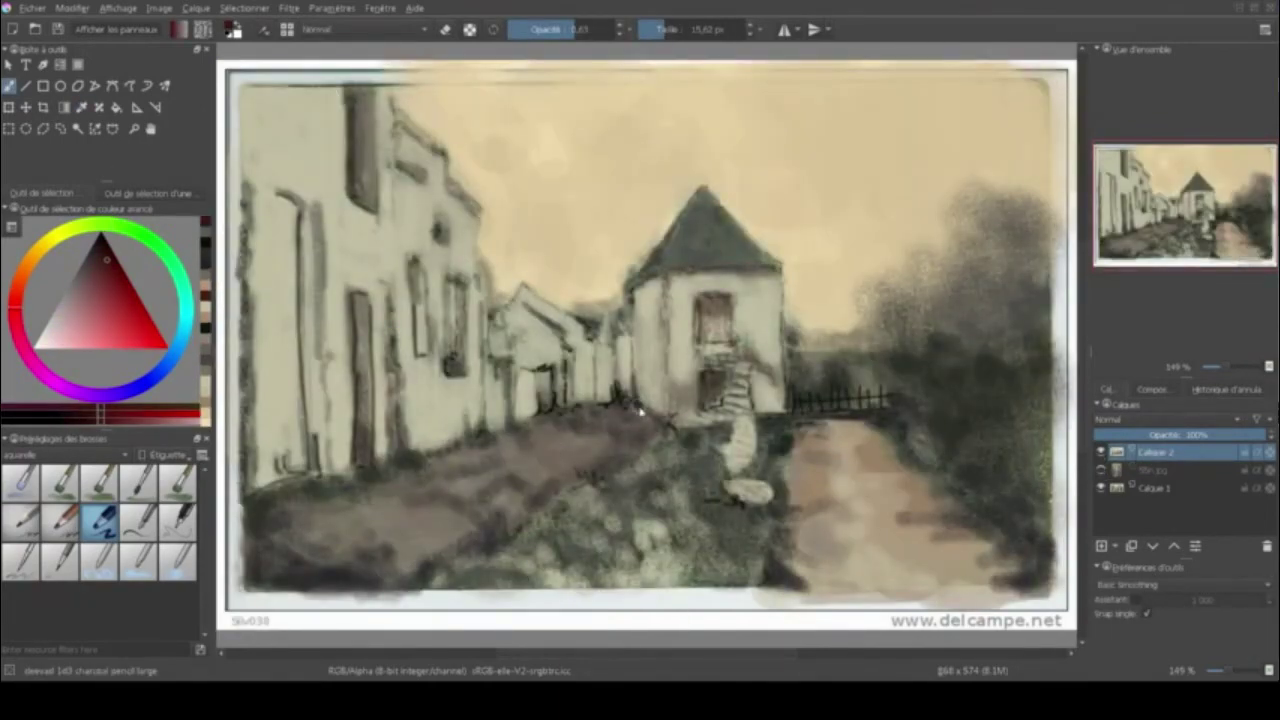
pyautogui.press('i')
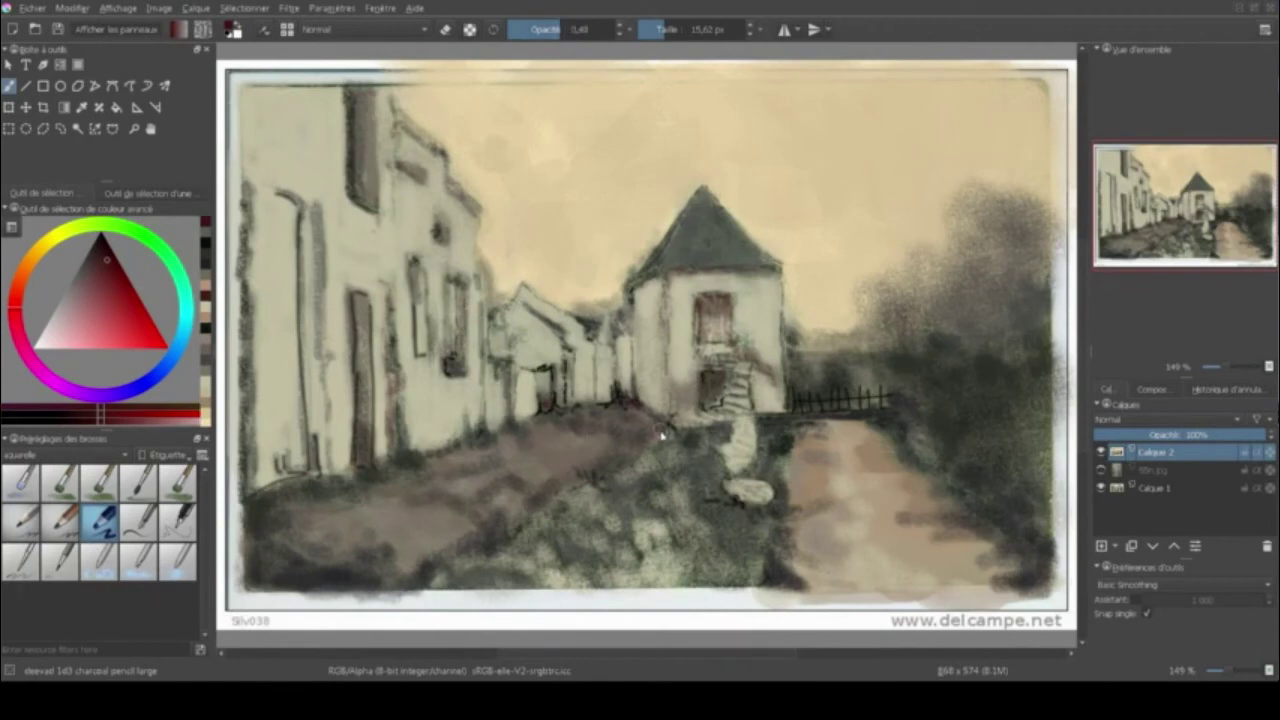
pyautogui.press('i')
pyautogui.moveTo(497, 441)
pyautogui.mouseDown()
pyautogui.moveTo(549, 434)
pyautogui.moveTo(557, 451)
pyautogui.moveTo(664, 476)
pyautogui.mouseUp()
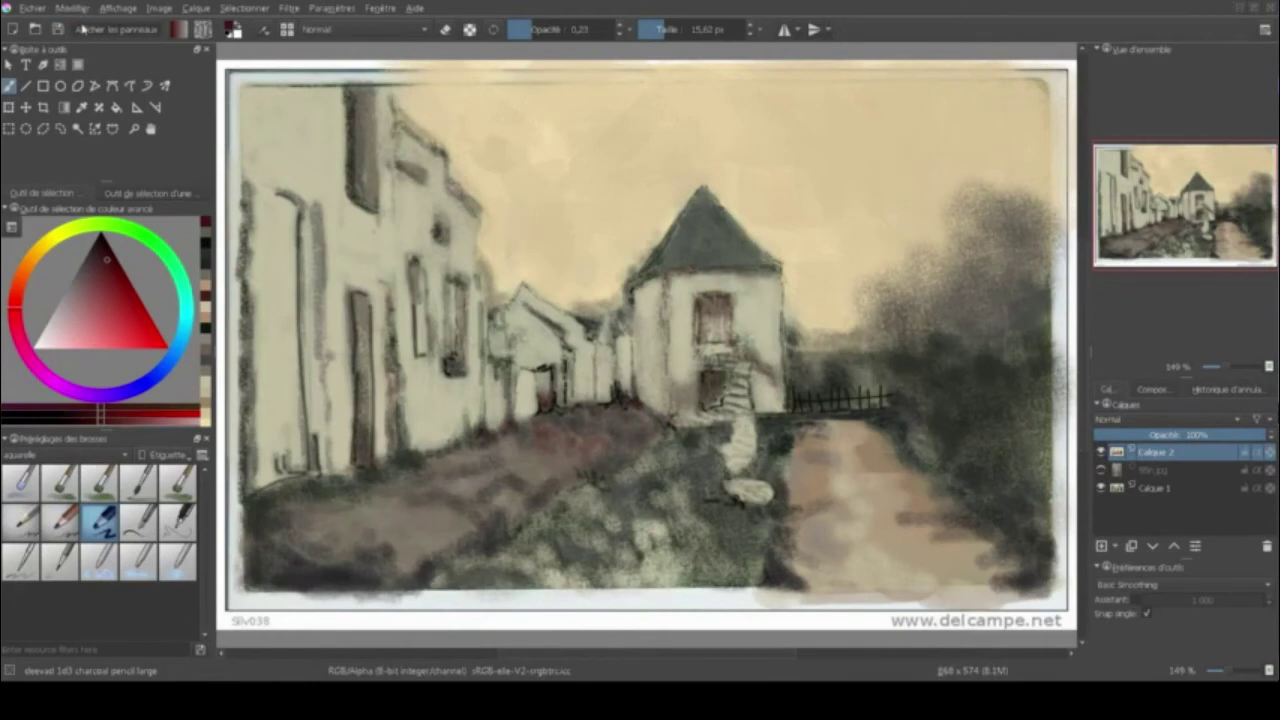
pyautogui.keyDown('ctrl'); pyautogui.click(520, 448); pyautogui.keyUp('ctrl')
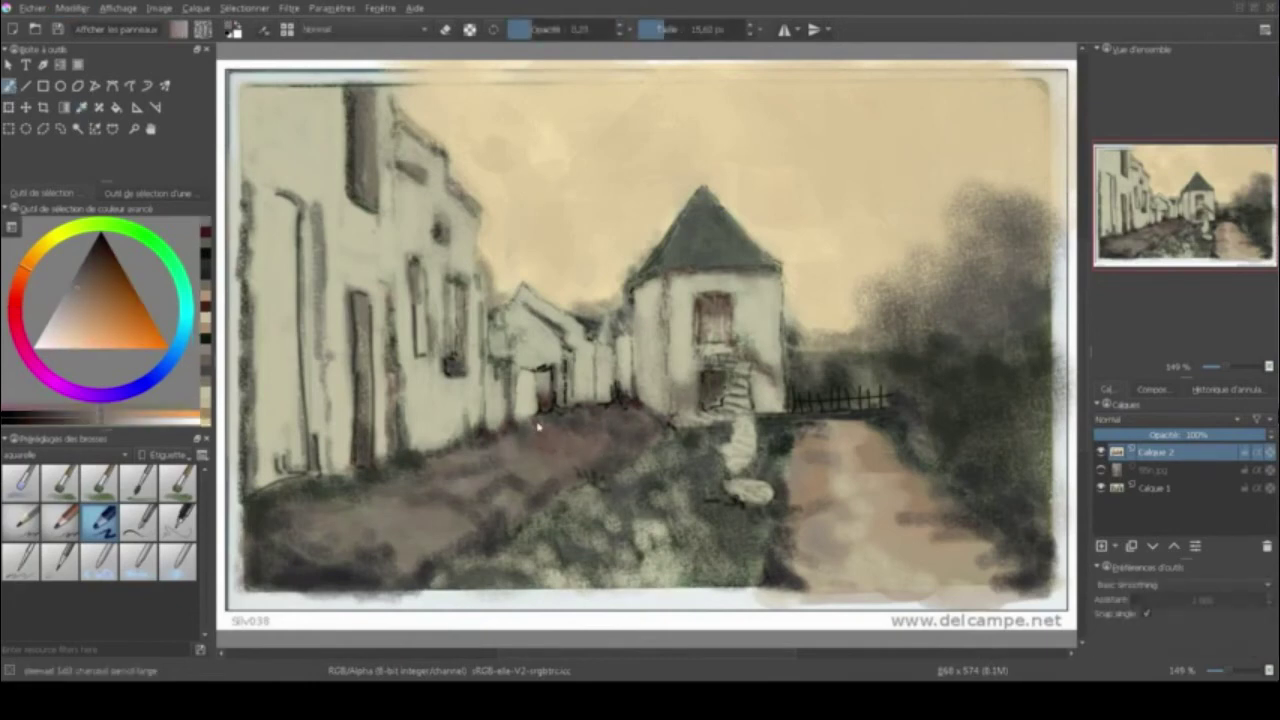
pyautogui.keyDown('ctrl'); pyautogui.click(287, 530); pyautogui.keyUp('ctrl')
pyautogui.click(1101, 452)
pyautogui.click(1101, 452)
# - Sample the roof's dark greenish grey and paint a chimney on the tower roof with a stronger brush
pyautogui.keyDown('ctrl'); pyautogui.click(716, 197); pyautogui.keyUp('ctrl')
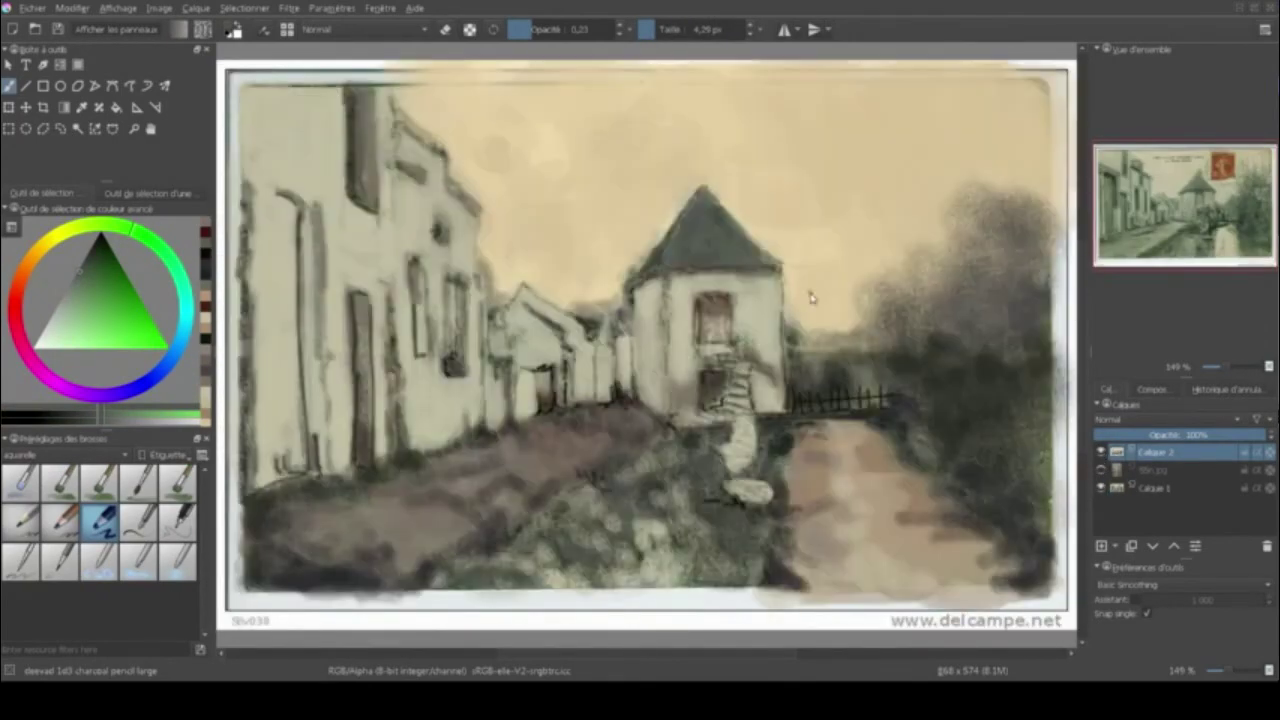
pyautogui.press('o')
pyautogui.press('o')
pyautogui.press('o')
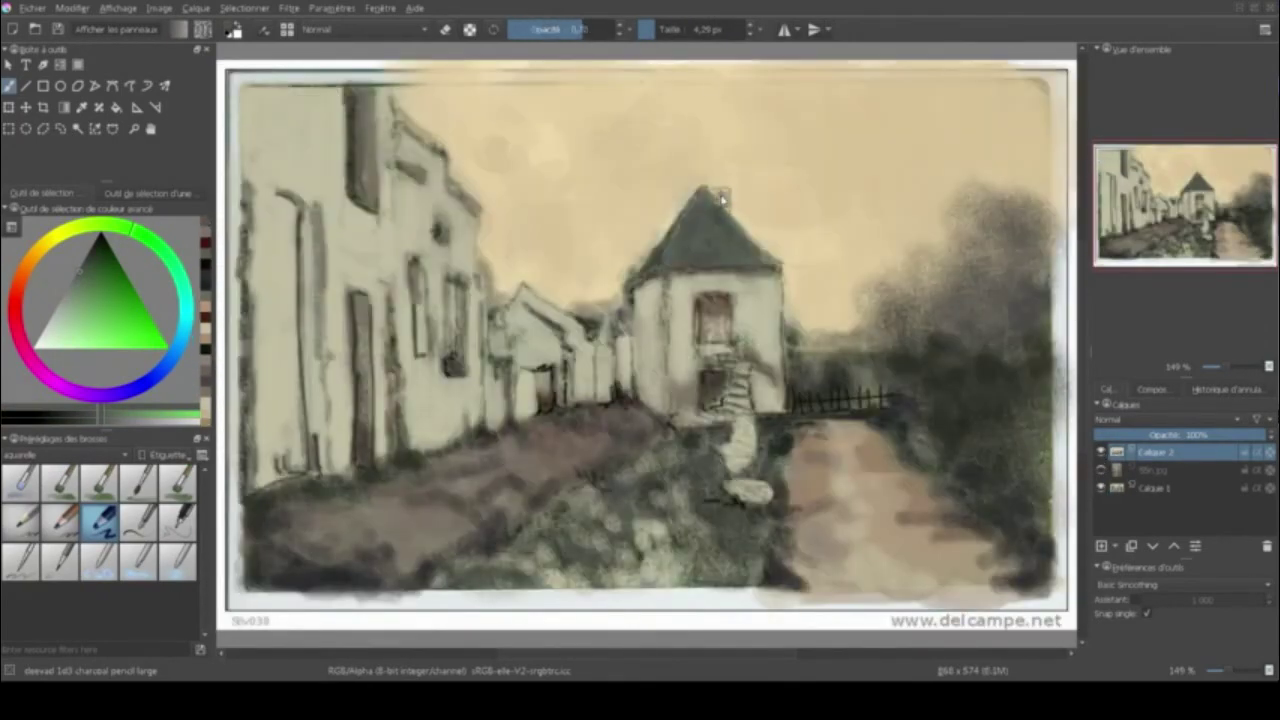
pyautogui.press(']')
pyautogui.moveTo(726, 208); pyautogui.dragTo(720, 203)
pyautogui.click(1101, 452)
# - Sample dark red from the reference photo, paint it at full opacity at bottom-left, then sample beige
pyautogui.keyDown('ctrl'); pyautogui.click(554, 272); pyautogui.keyUp('ctrl')
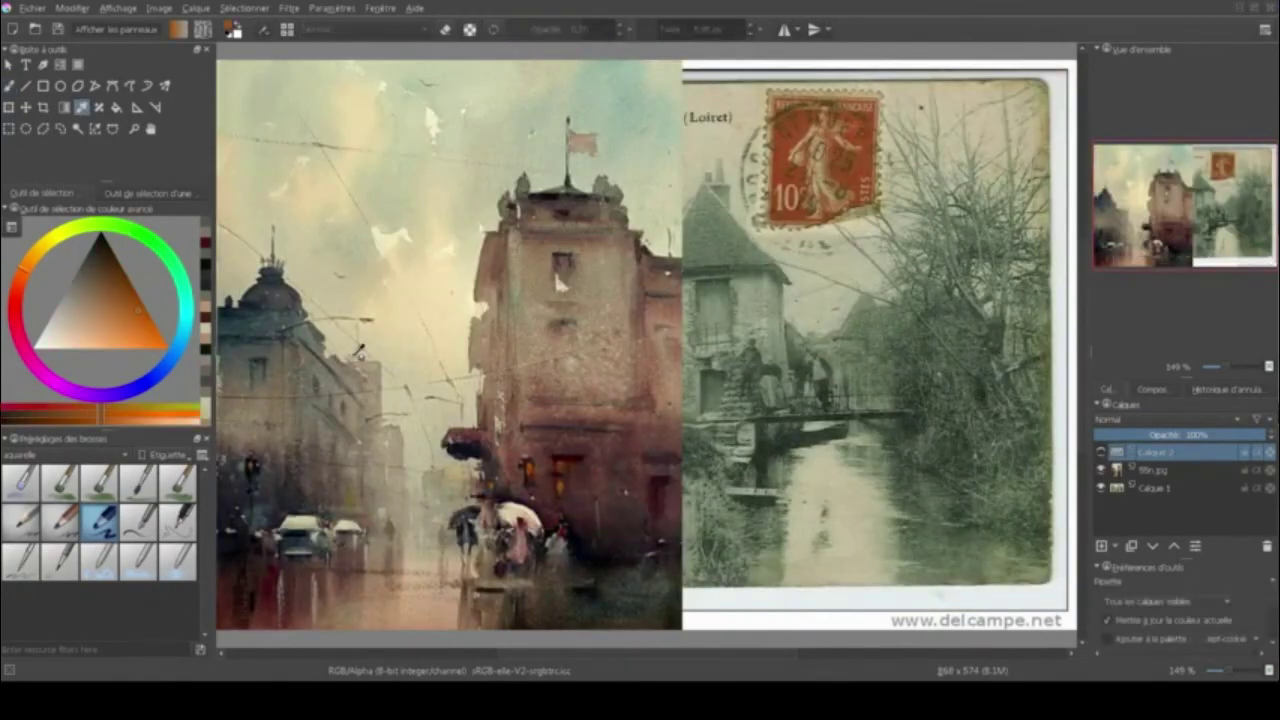
pyautogui.click(1101, 452)
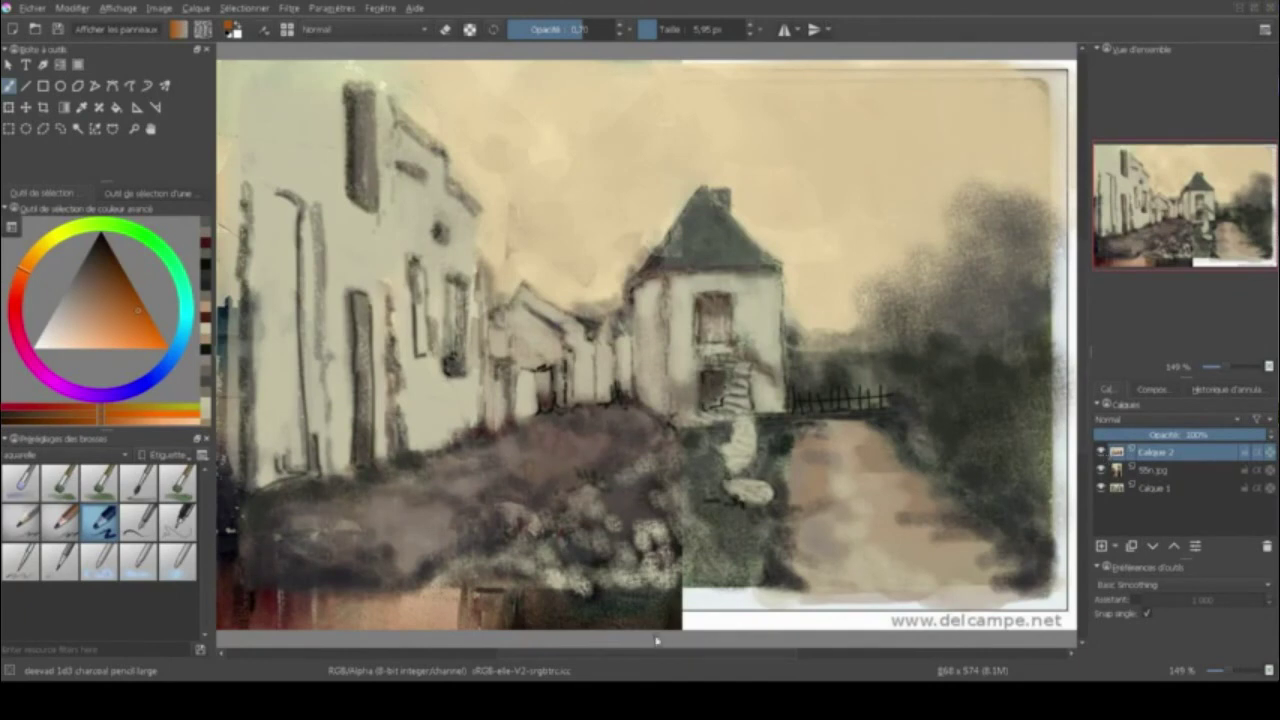
pyautogui.keyDown('ctrl'); pyautogui.click(270, 608); pyautogui.keyUp('ctrl')
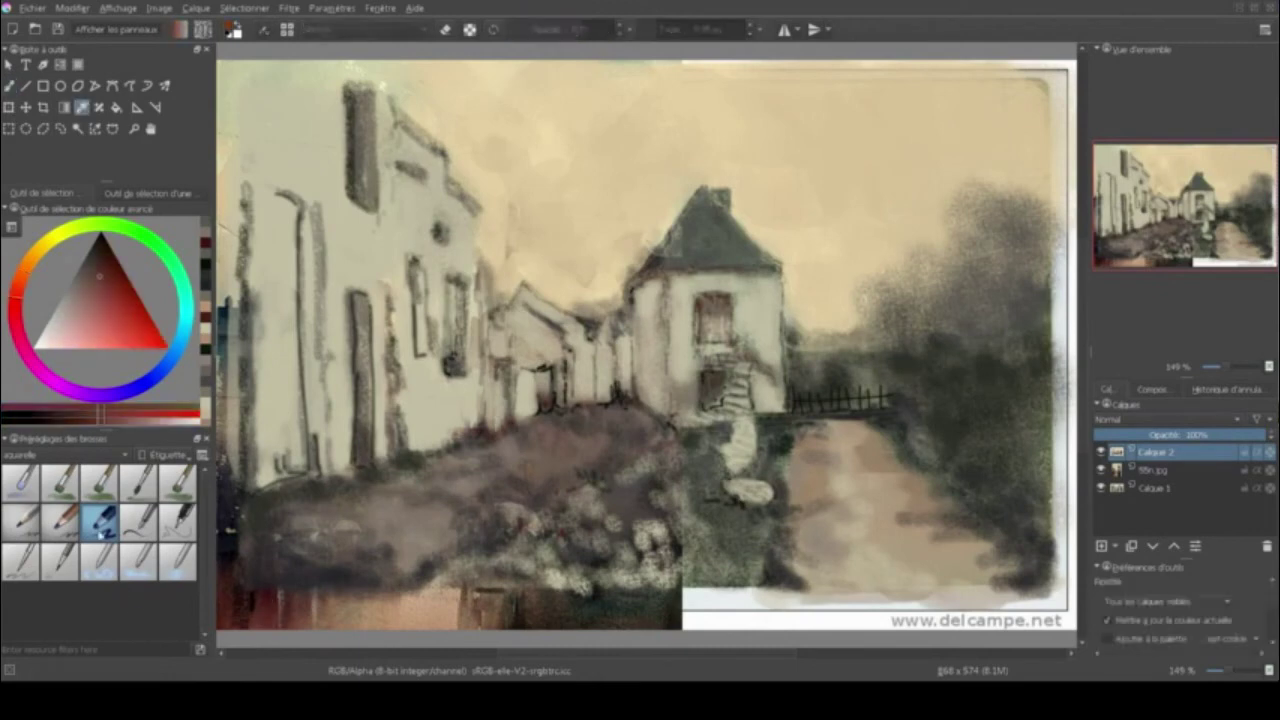
pyautogui.press('o')
pyautogui.press('o')
pyautogui.press('o')
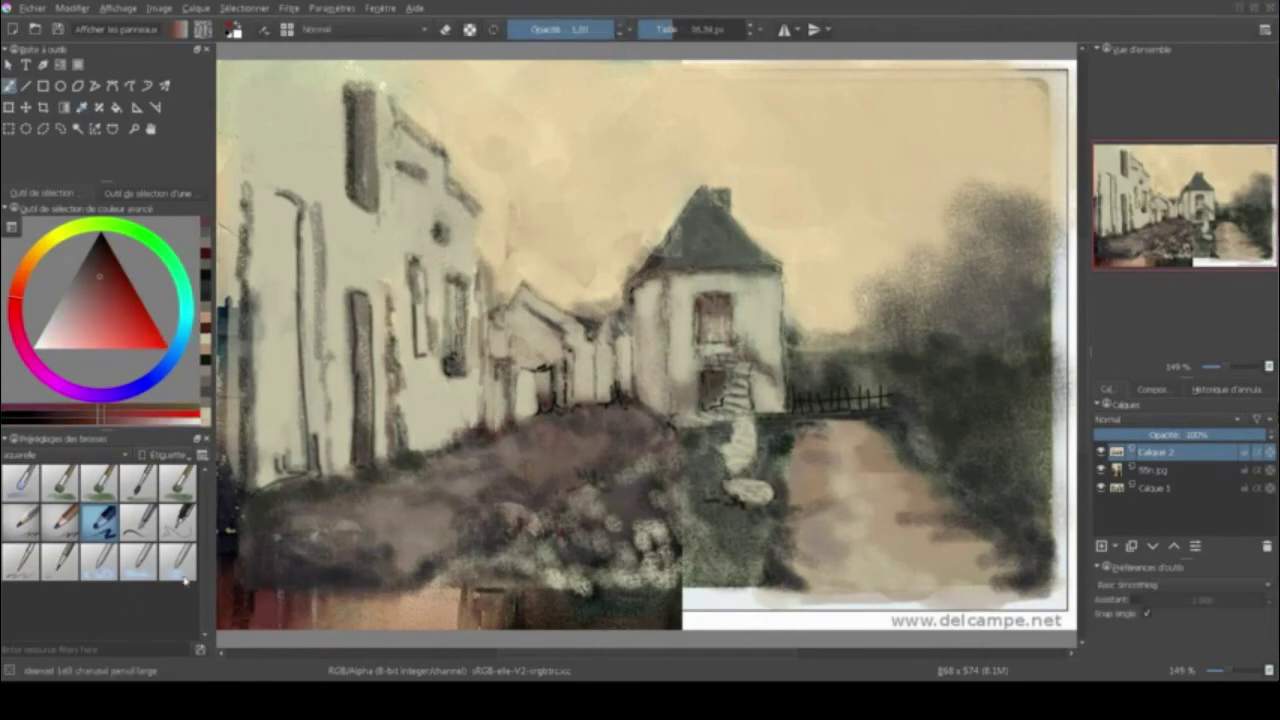
pyautogui.moveTo(268, 608); pyautogui.dragTo(334, 627)
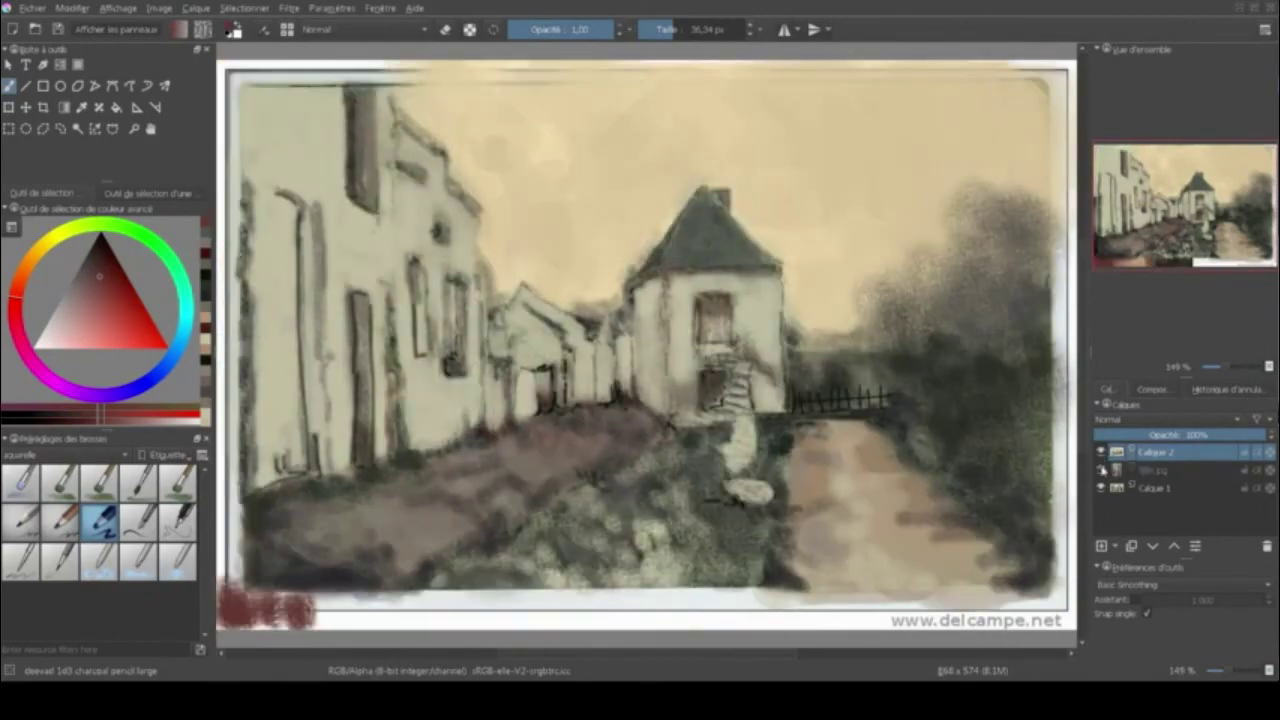
pyautogui.keyDown('ctrl'); pyautogui.click(430, 600); pyautogui.keyUp('ctrl')
pyautogui.press('p')
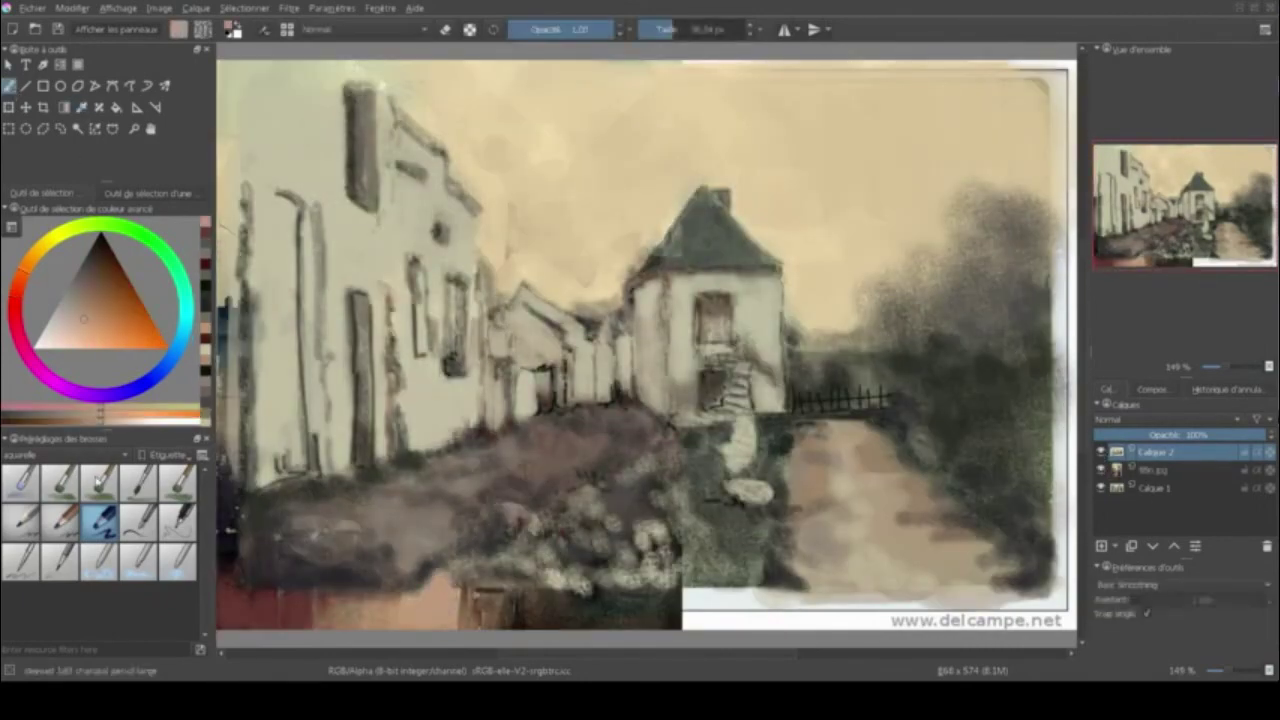
pyautogui.click(406, 600)
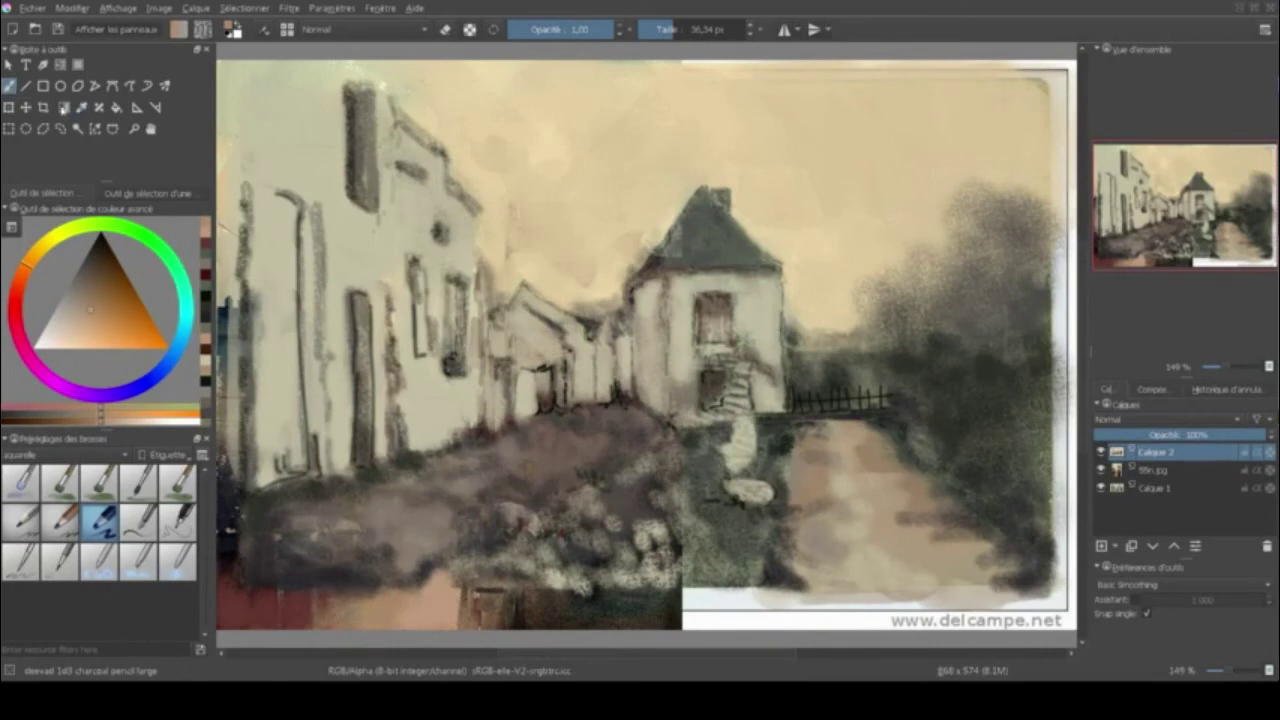
# - Paint a beige-brown stroke and dark green strokes along the bottom strip below the path
pyautogui.press('b')
pyautogui.press('/')
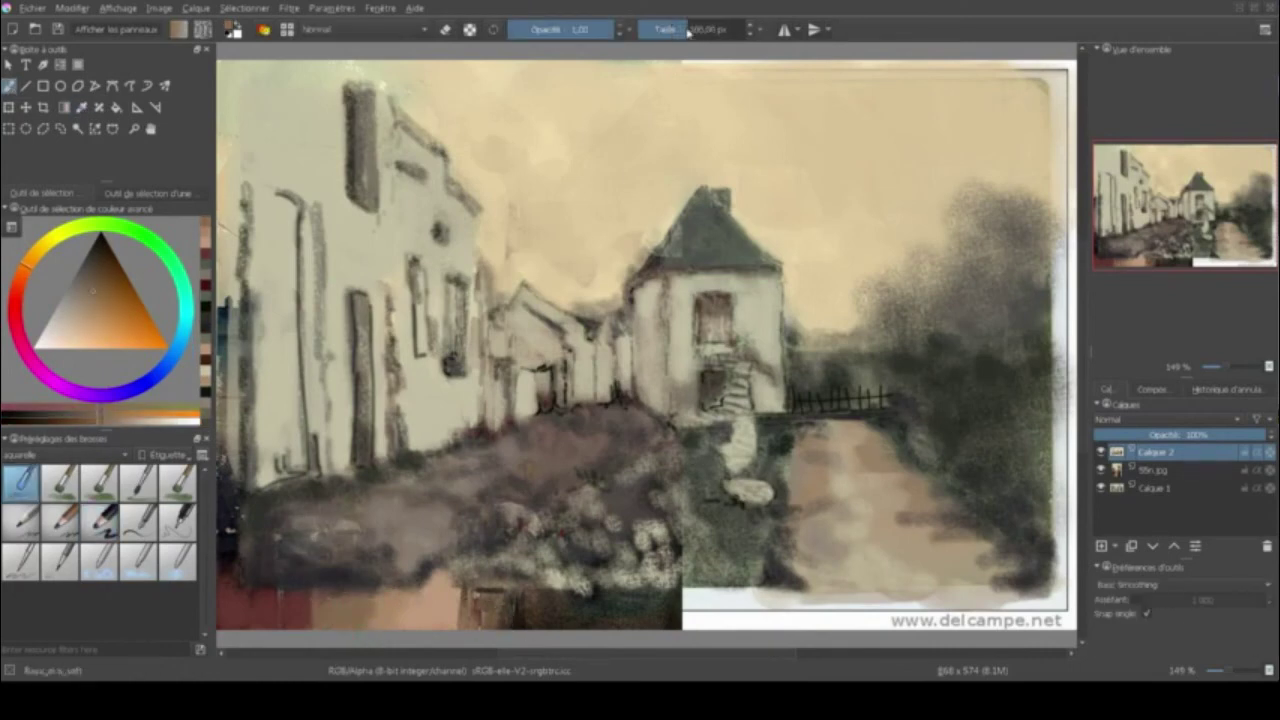
pyautogui.moveTo(476, 625); pyautogui.dragTo(580, 620)
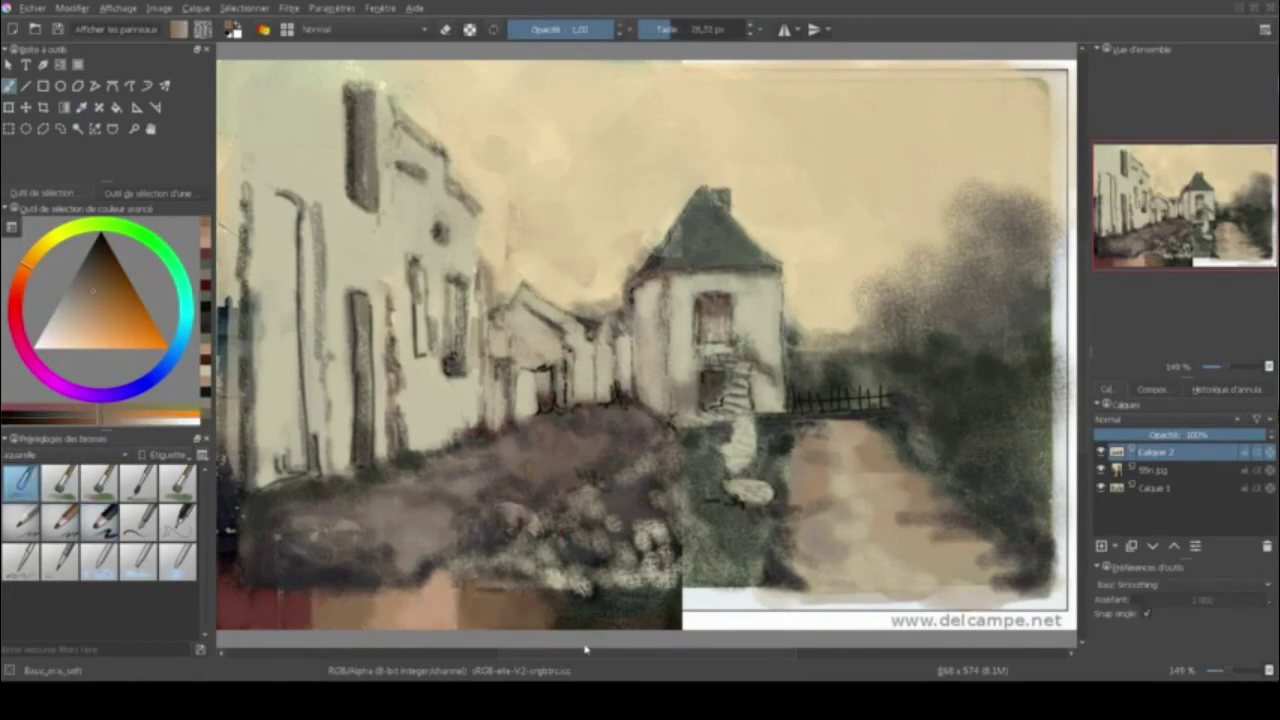
pyautogui.press('/')
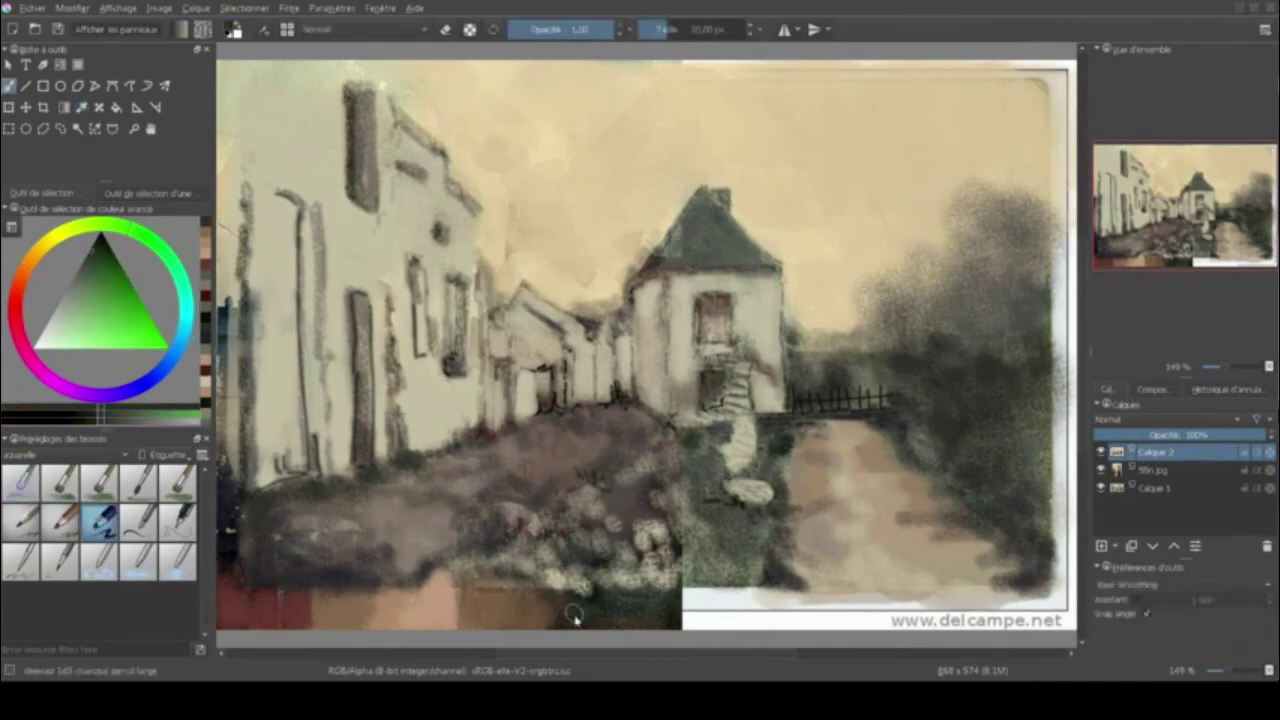
pyautogui.moveTo(674, 596)
pyautogui.mouseDown()
pyautogui.moveTo(695, 578)
pyautogui.moveTo(700, 620)
pyautogui.moveTo(780, 612)
pyautogui.moveTo(810, 625)
pyautogui.mouseUp()
# - Paint olive grey-green over the bottom-right white border with an enlarged brush
pyautogui.keyDown('ctrl'); pyautogui.click(740, 595); pyautogui.keyUp('ctrl')
pyautogui.click(668, 33)
pyautogui.click(680, 29)
pyautogui.moveTo(775, 560)
pyautogui.mouseDown()
pyautogui.moveTo(850, 625)
pyautogui.moveTo(878, 612)
pyautogui.moveTo(1070, 610)
pyautogui.mouseUp()
# - With the charcoal pencil, add light orange-tan strokes along the bottom-right edge
pyautogui.keyDown('ctrl'); pyautogui.click(877, 611); pyautogui.keyUp('ctrl')
pyautogui.click(139, 482)
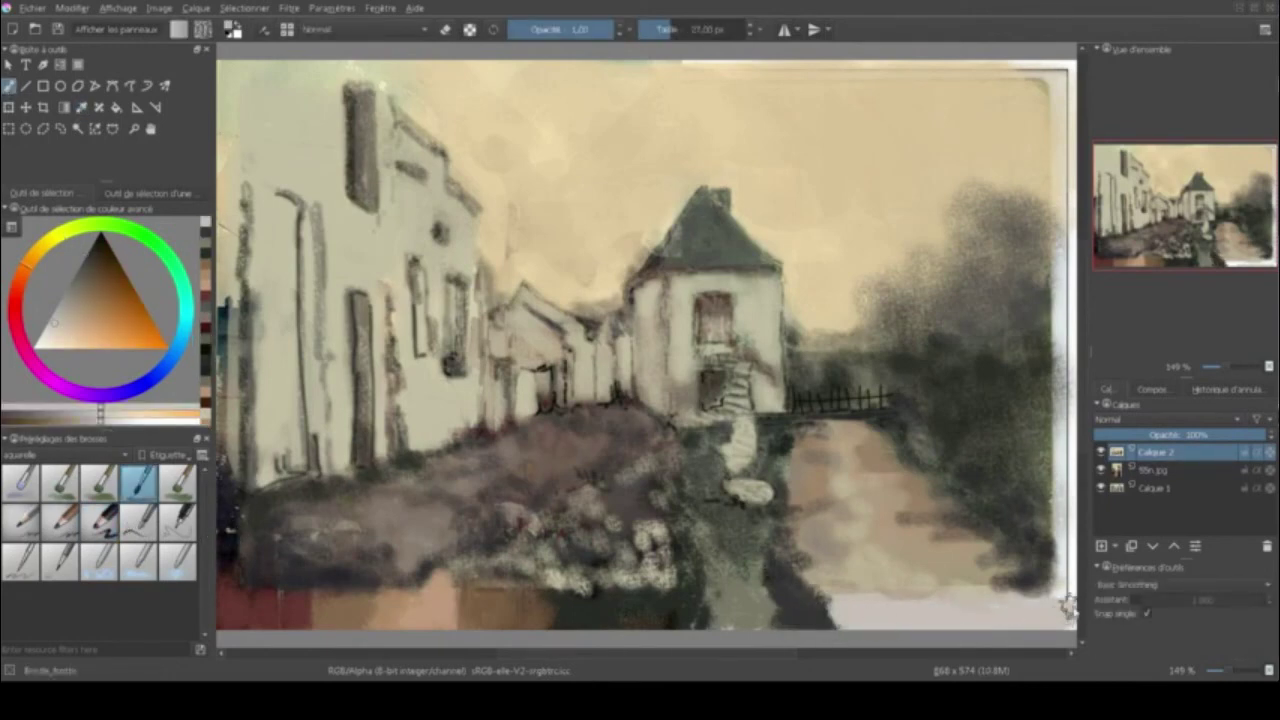
pyautogui.click(101, 519)
pyautogui.moveTo(866, 610)
pyautogui.mouseDown()
pyautogui.moveTo(972, 600)
pyautogui.moveTo(1028, 622)
pyautogui.mouseUp()
pyautogui.keyDown('ctrl'); pyautogui.click(871, 609); pyautogui.keyUp('ctrl')
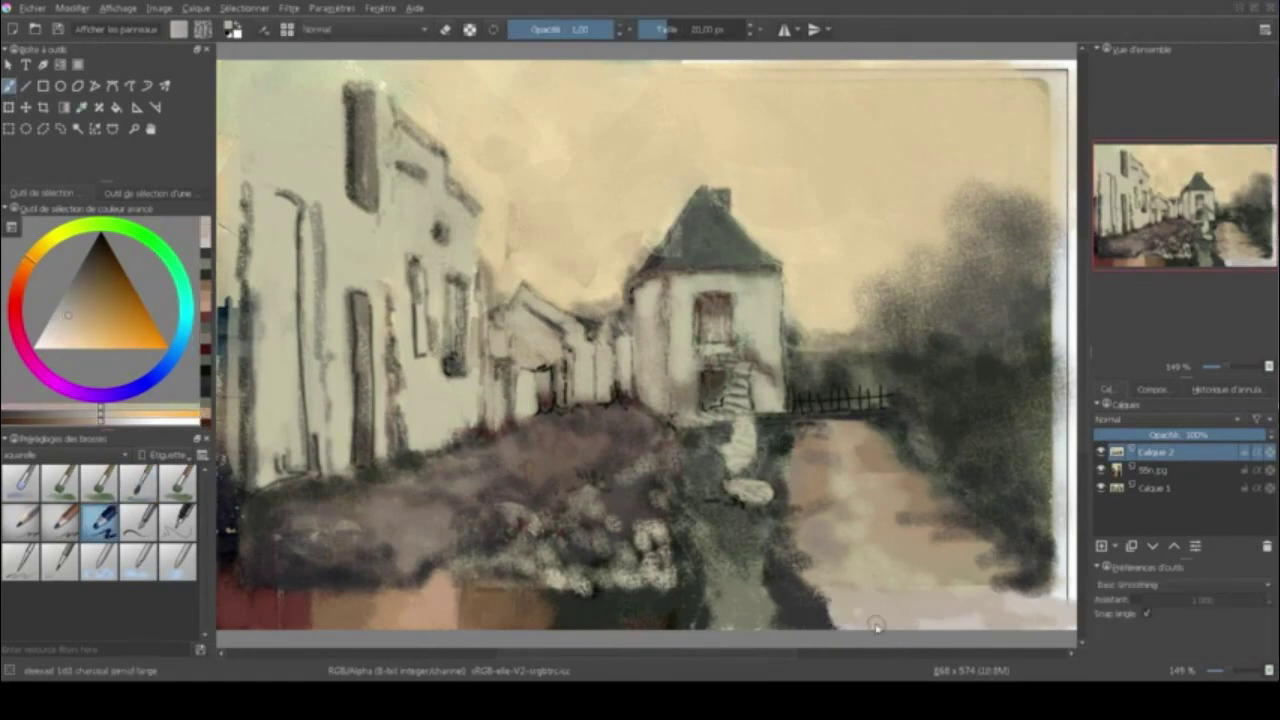
pyautogui.keyDown('ctrl'); pyautogui.click(966, 570); pyautogui.keyUp('ctrl')
pyautogui.moveTo(971, 609); pyautogui.dragTo(1052, 617)
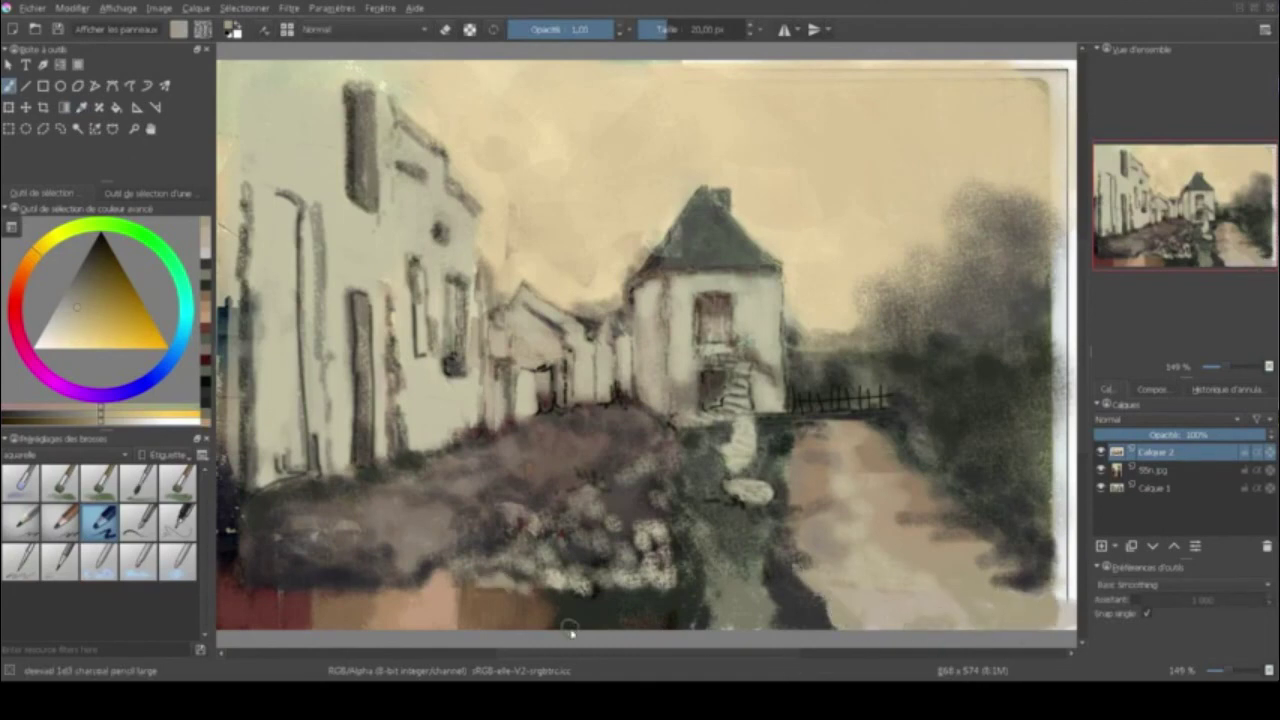
pyautogui.keyDown('ctrl'); pyautogui.click(238, 545); pyautogui.keyUp('ctrl')
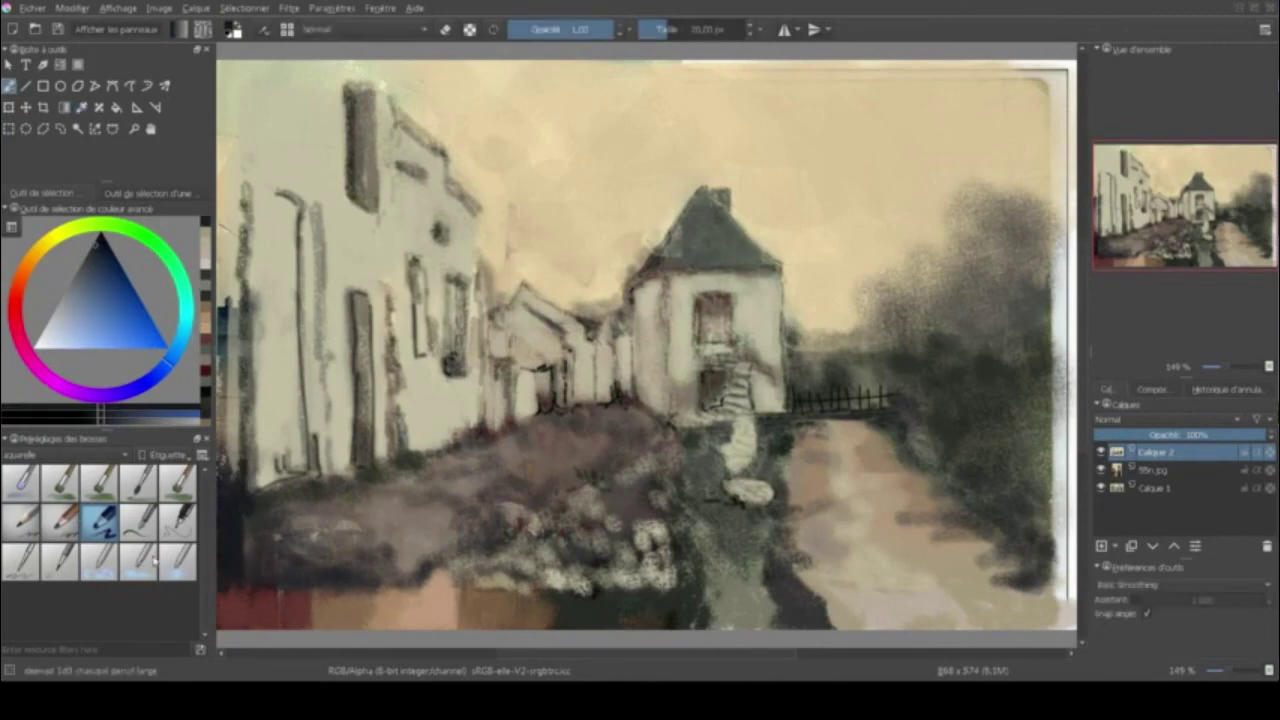
# - Cycle presets past Smudge_water, then with an 8 px red brush dab the bottom strip
pyautogui.press('x')
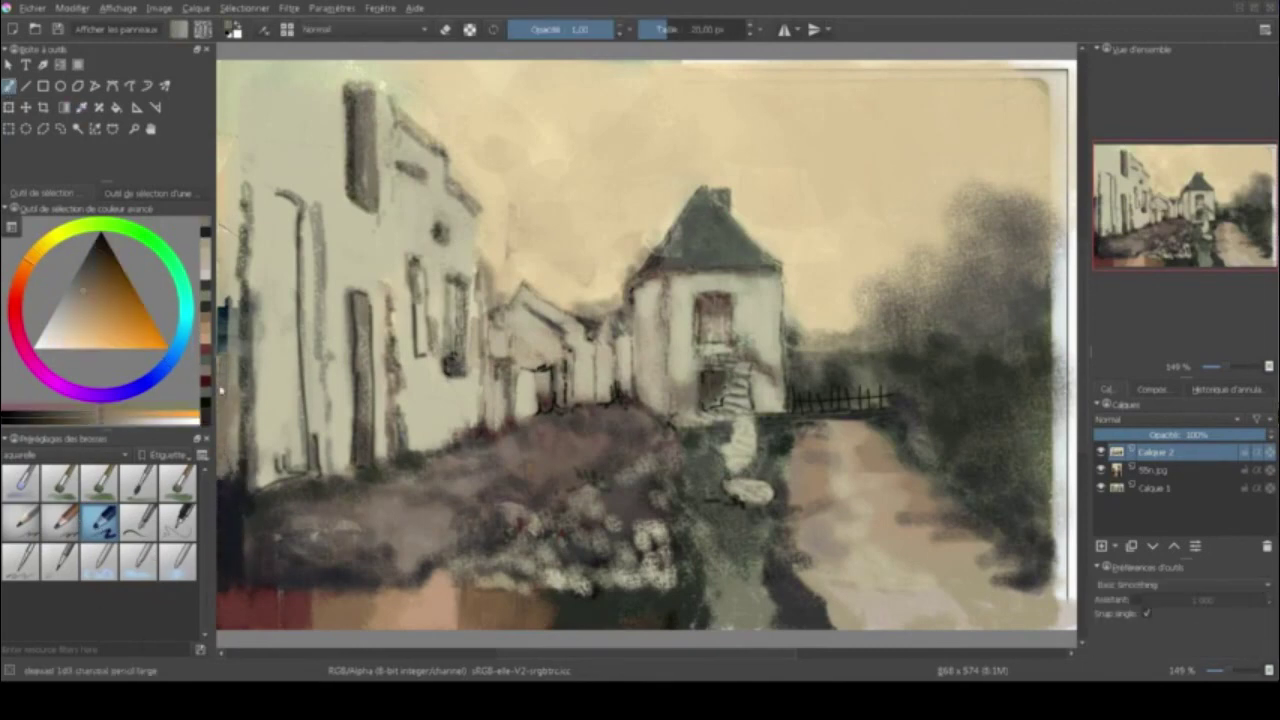
pyautogui.press('/')
pyautogui.press('/')
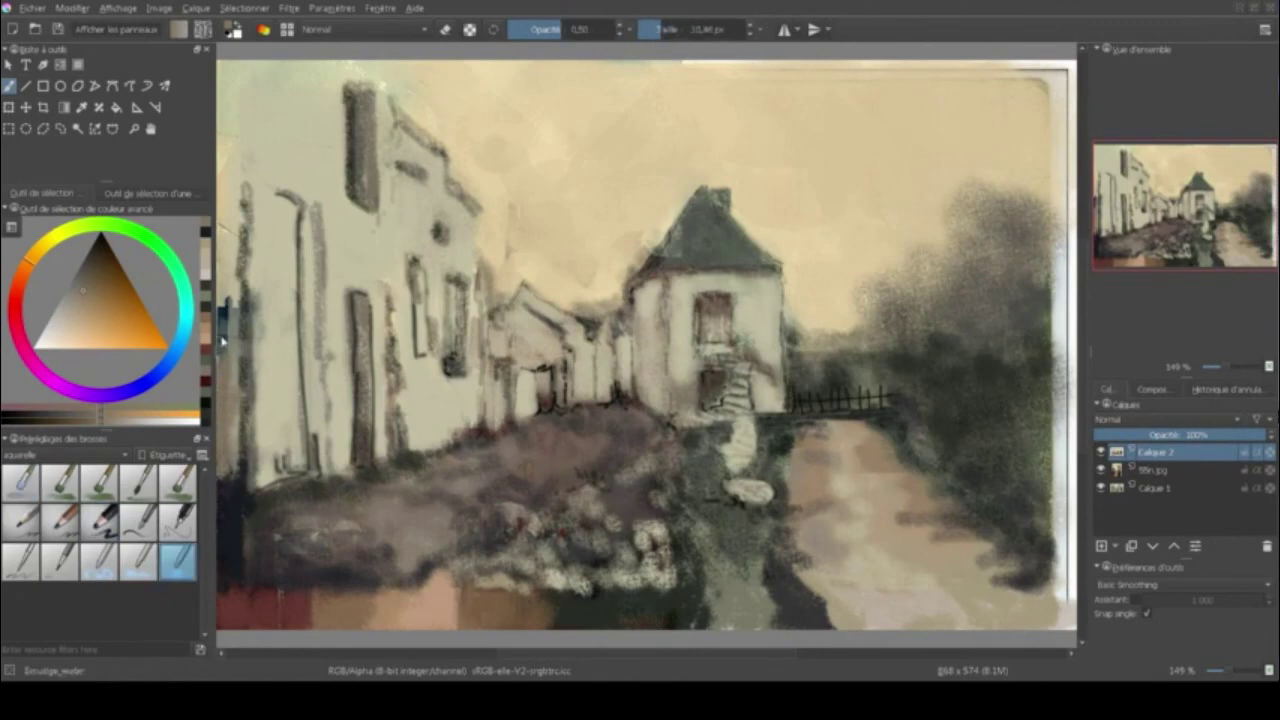
pyautogui.press('/')
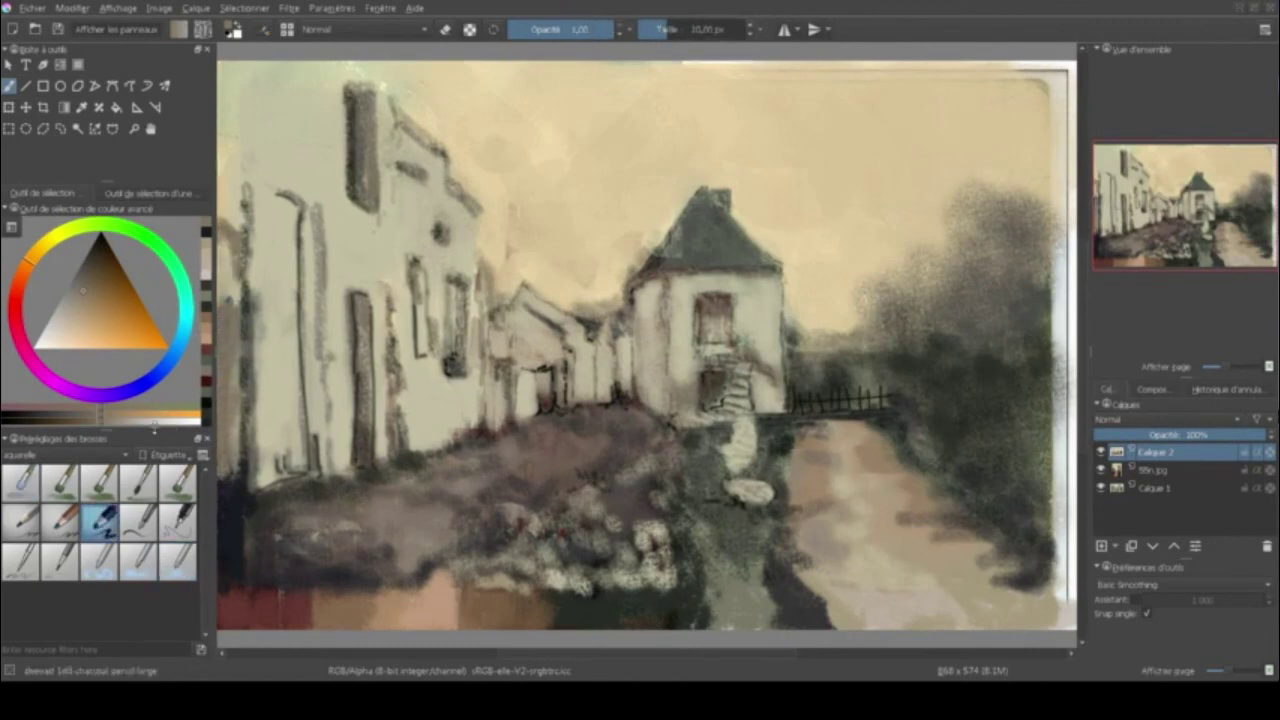
pyautogui.press('/')
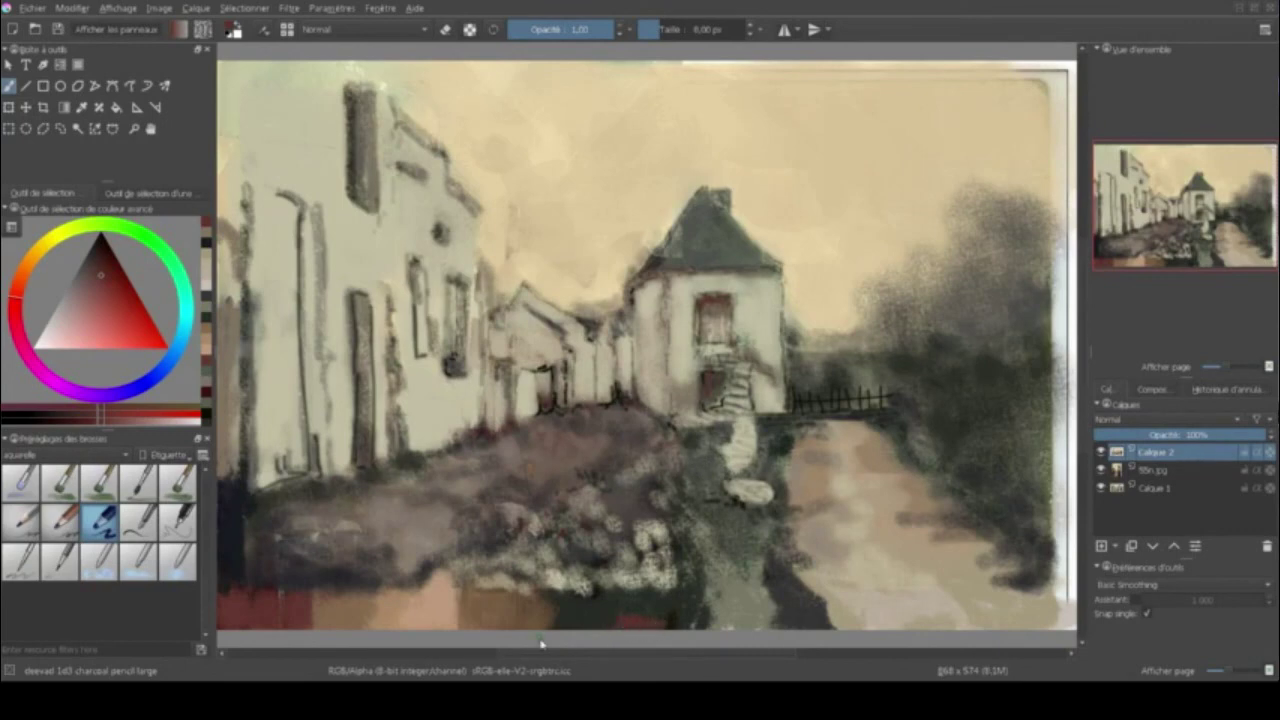
# - Write a curly signature at the lower right with the ink_precision_03 pen in dynamic mode
pyautogui.click(177, 520)
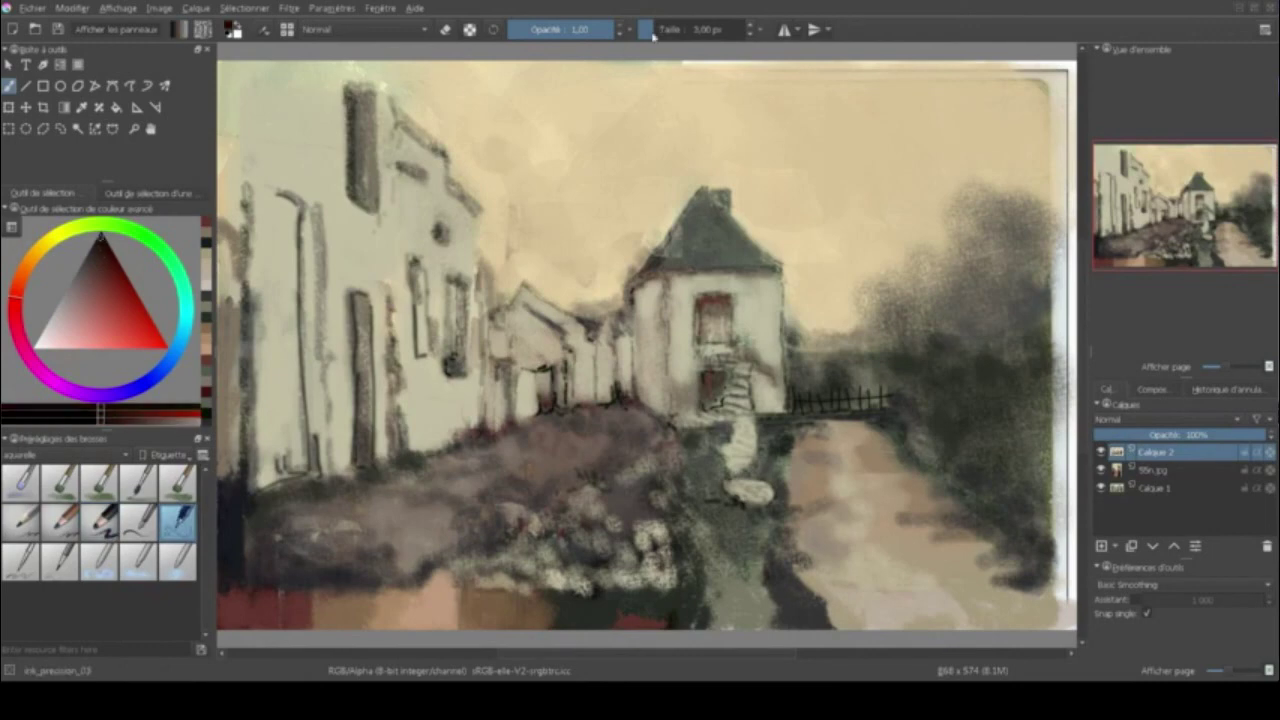
pyautogui.press('d')
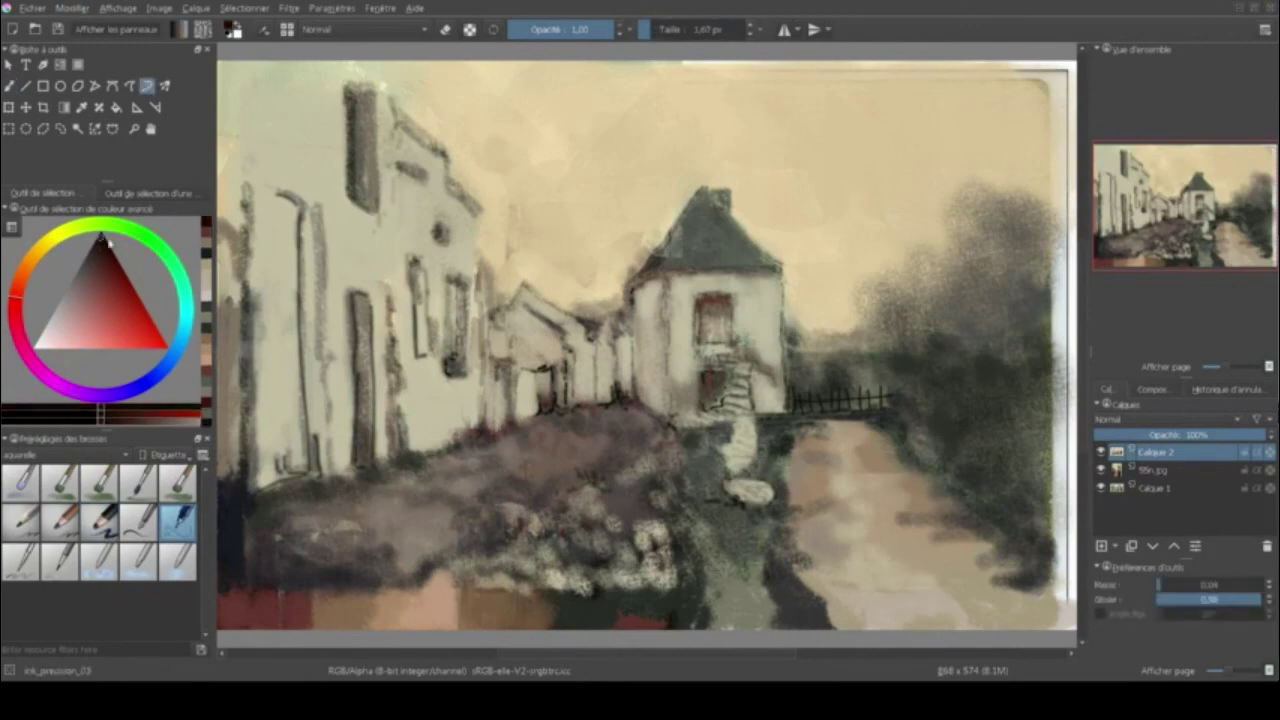
pyautogui.moveTo(952, 586); pyautogui.dragTo(986, 600)
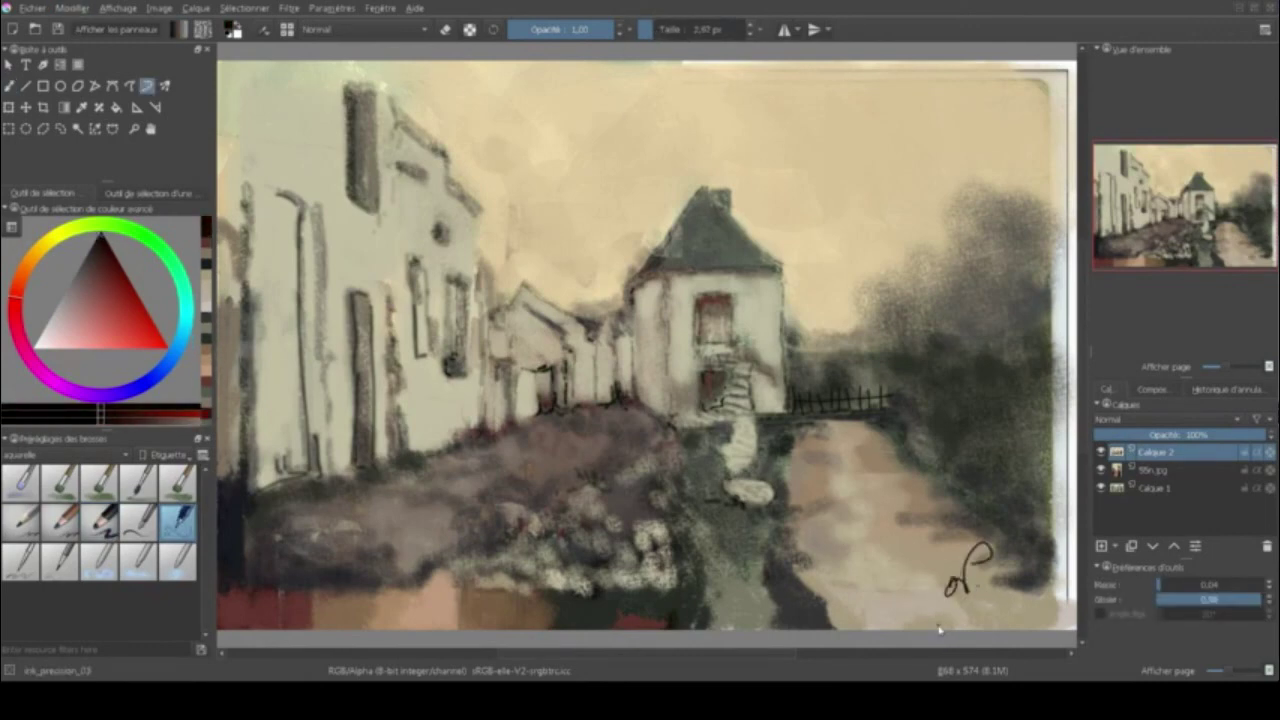